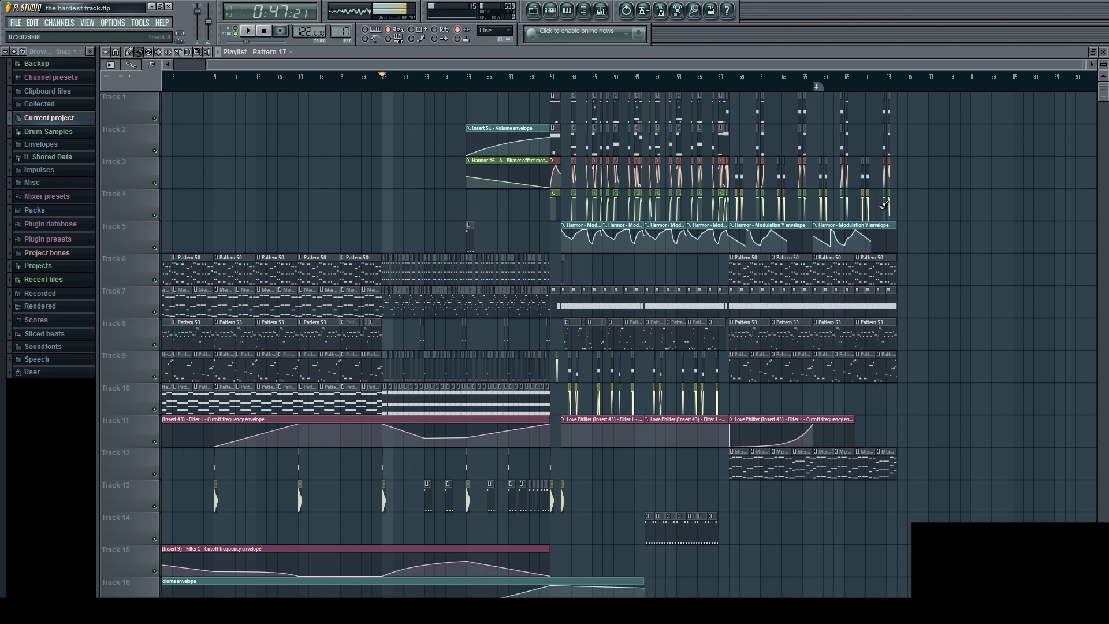
scroll(507, 194, "down", 5)
scroll(627, 382, "up", 5)
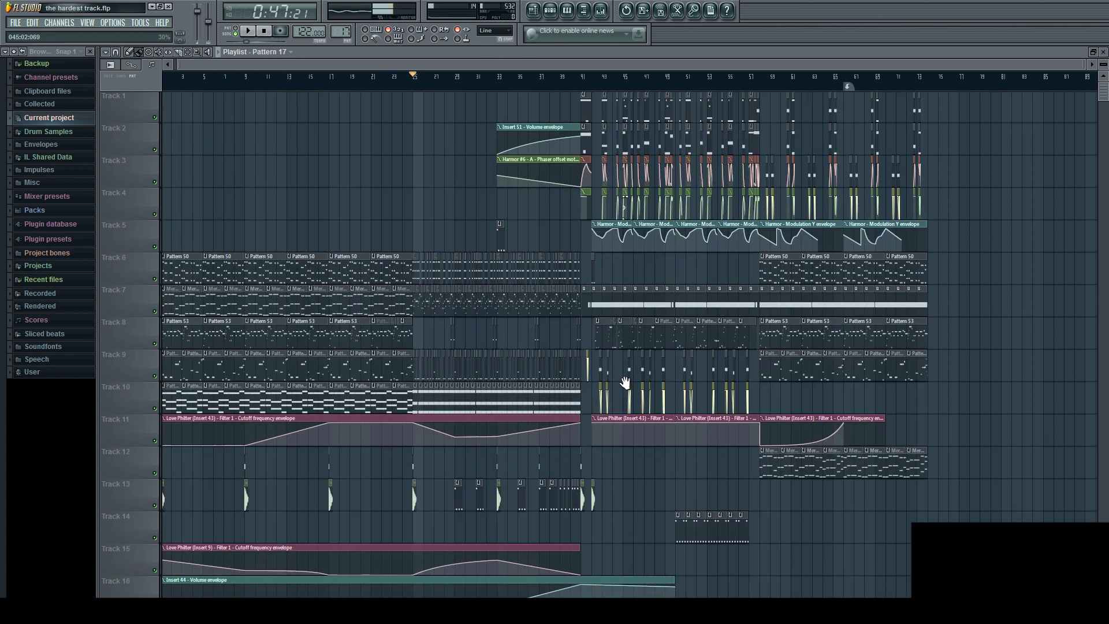
scroll(630, 288, "up", 1)
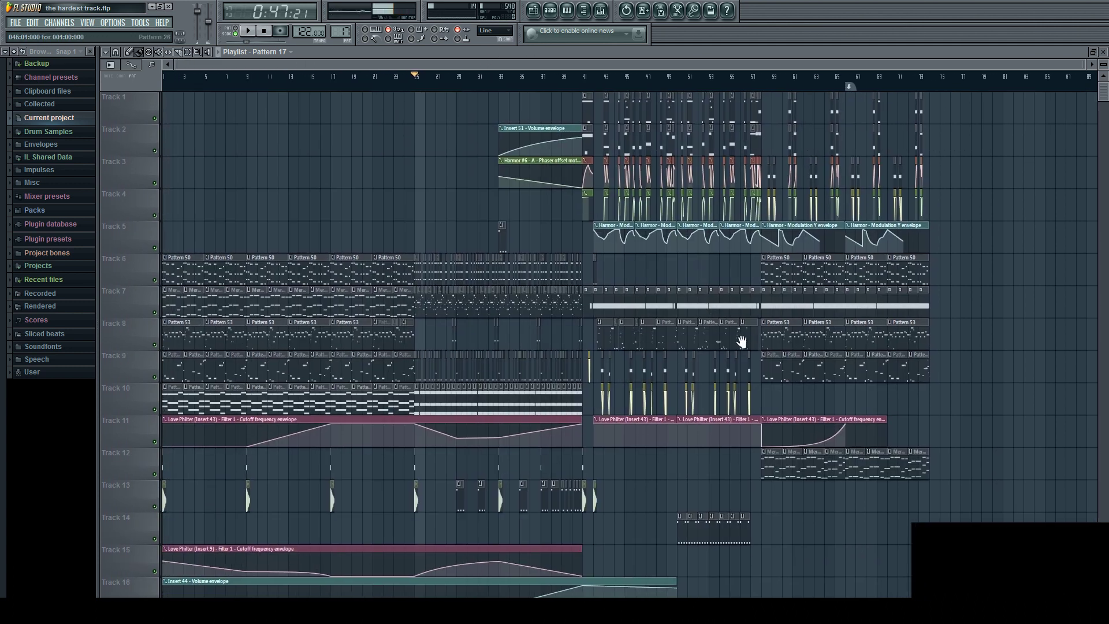
scroll(625, 343, "down", 3)
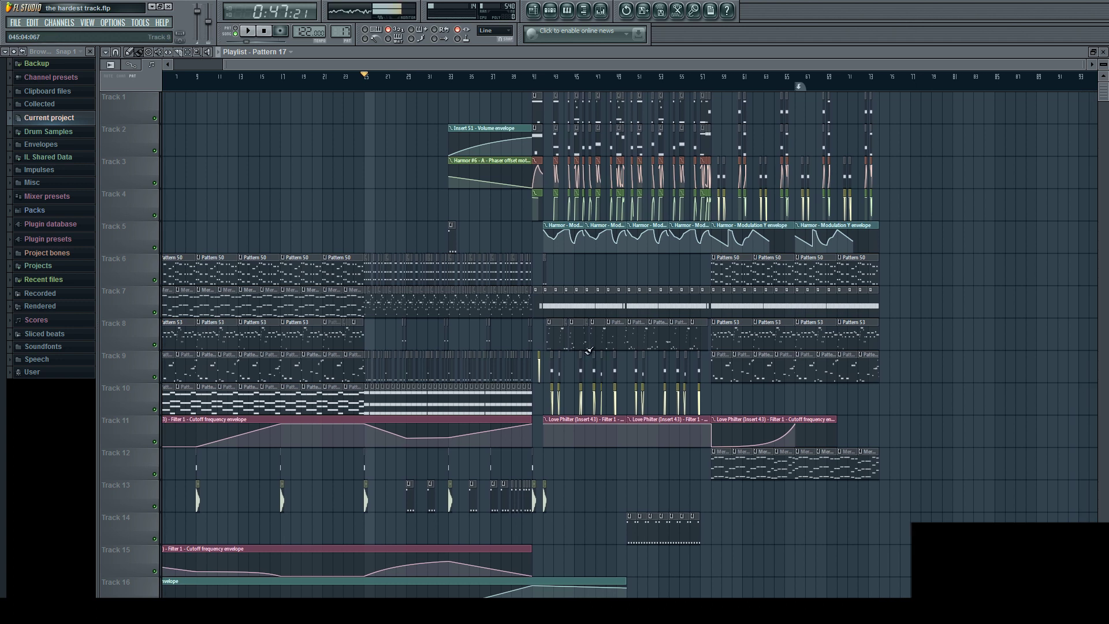
scroll(738, 347, "up", 3)
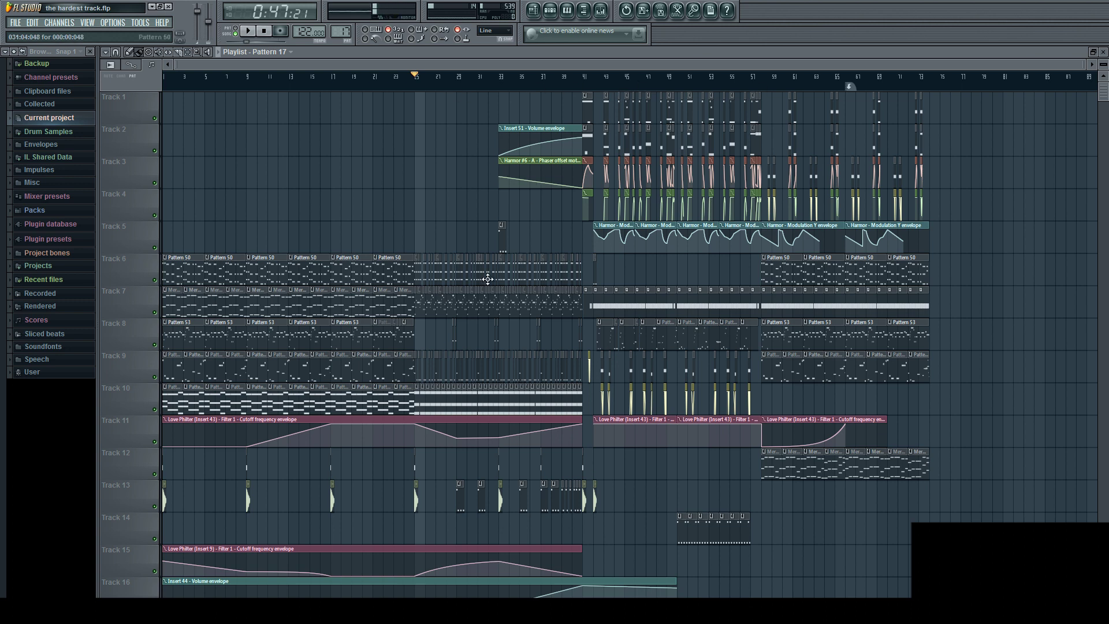
scroll(725, 289, "right", 5)
scroll(773, 294, "left", 2)
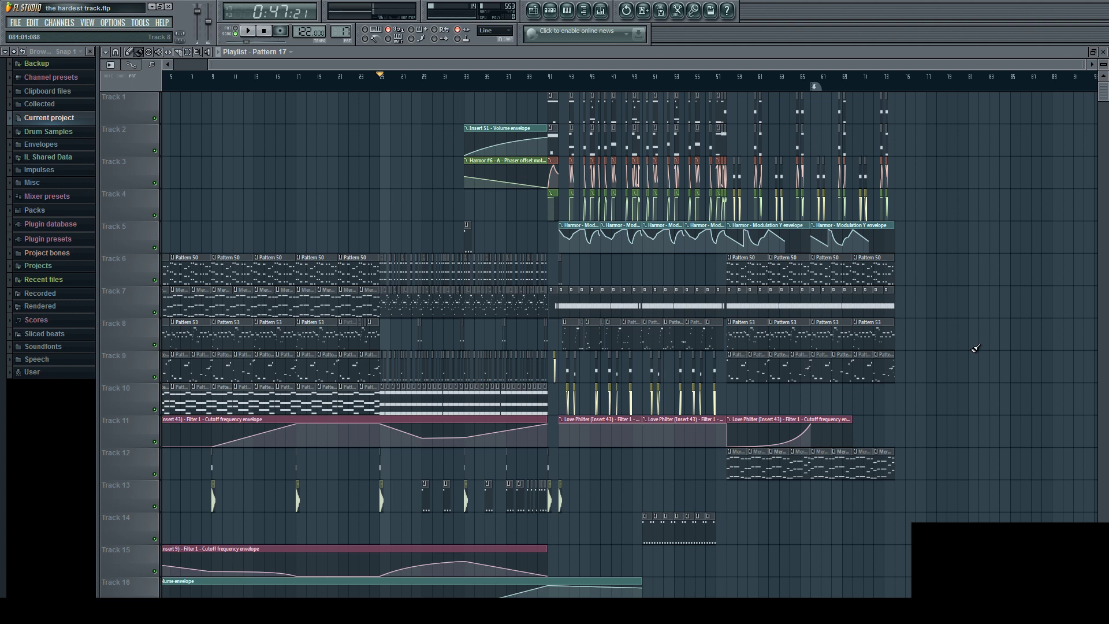
Play the arrangement from bar 25 through the drop and stop playback.
left_click(249, 32)
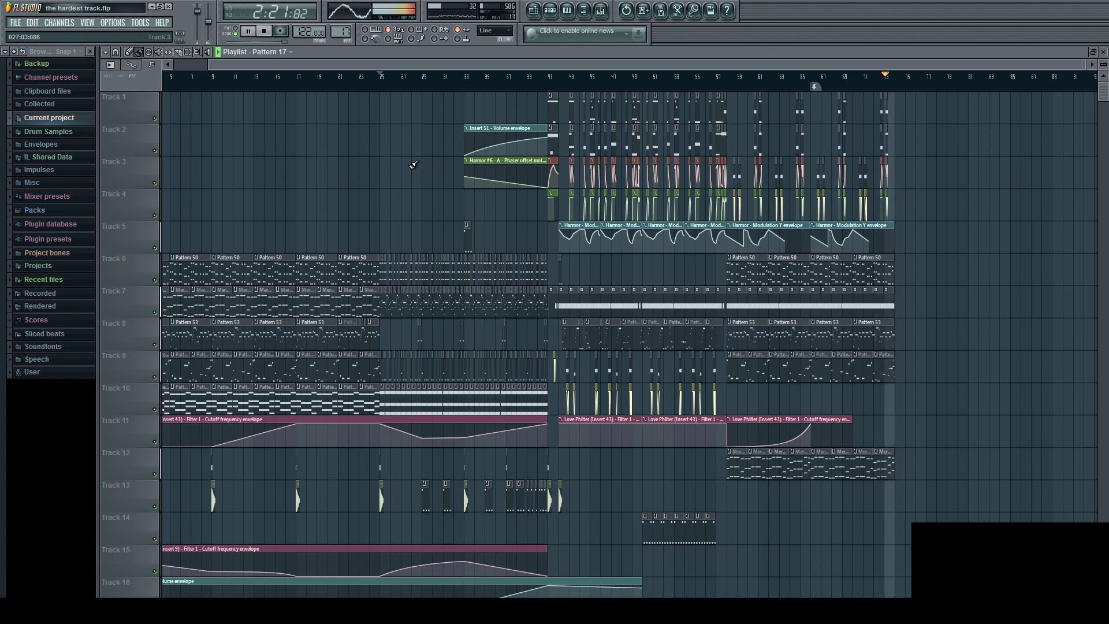
left_click(264, 31)
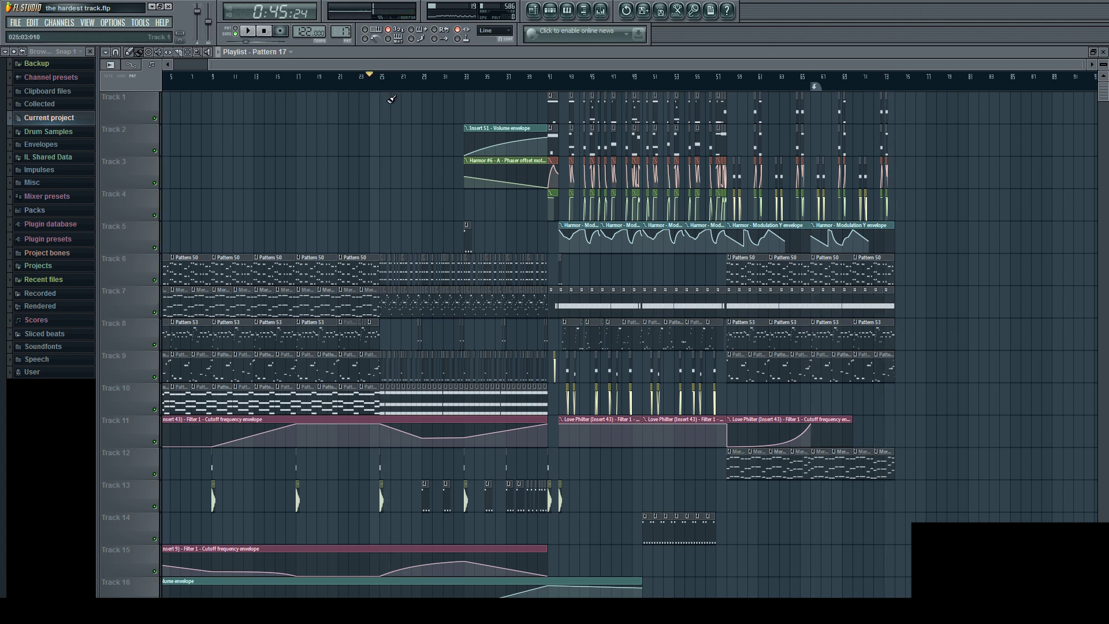
key("space")
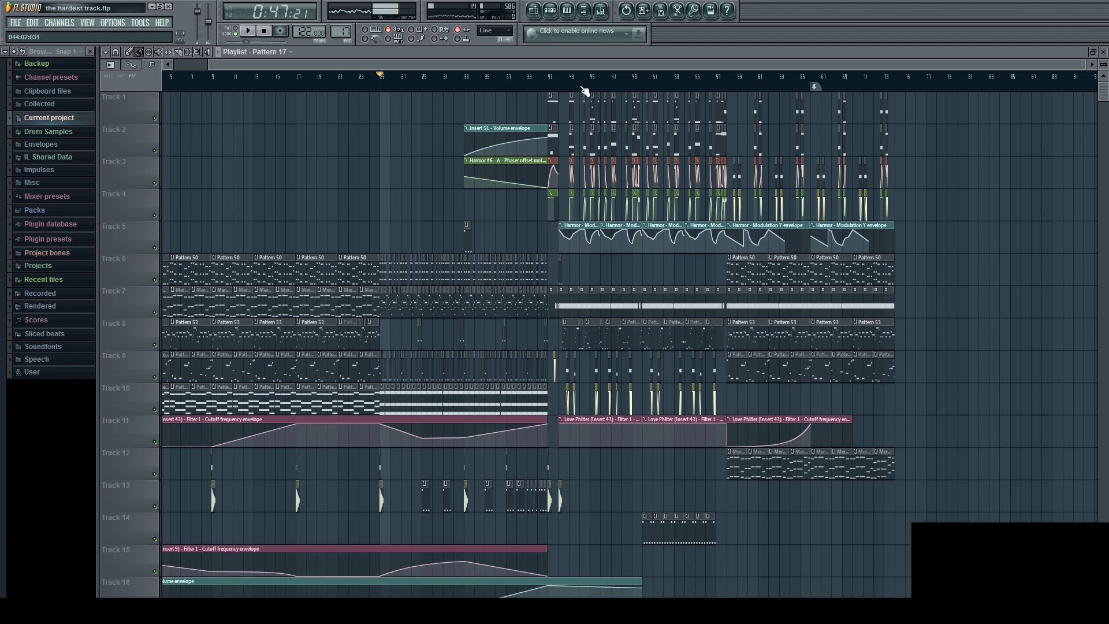
Place the playhead at bar 41, zoom in on the drop, and audition its opening briefly.
left_click(549, 81)
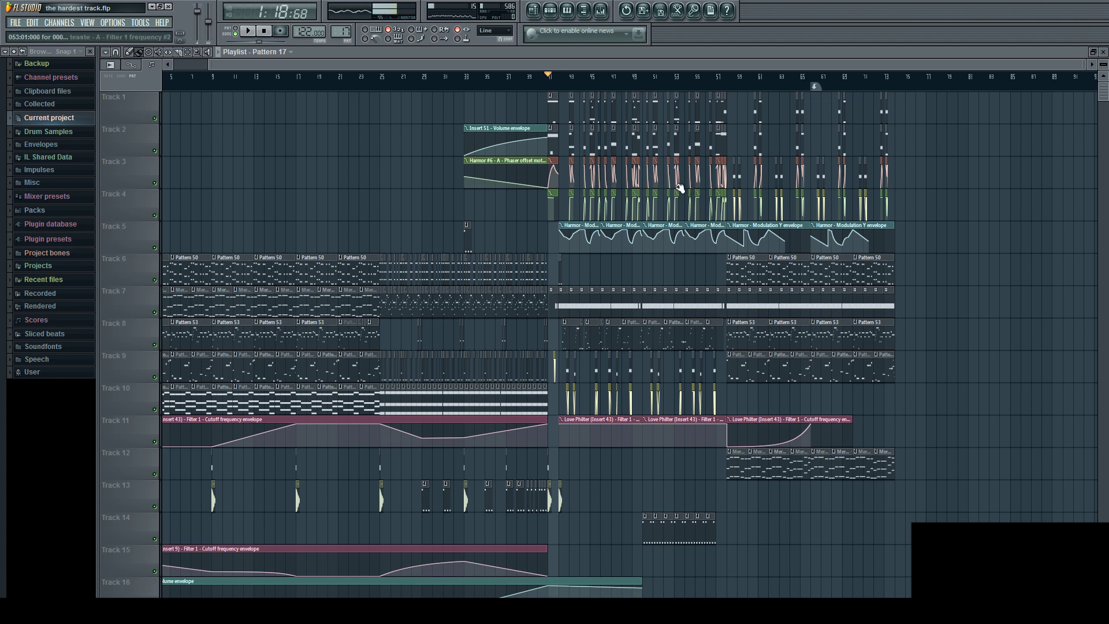
left_click_drag(209, 68, 502, 60)
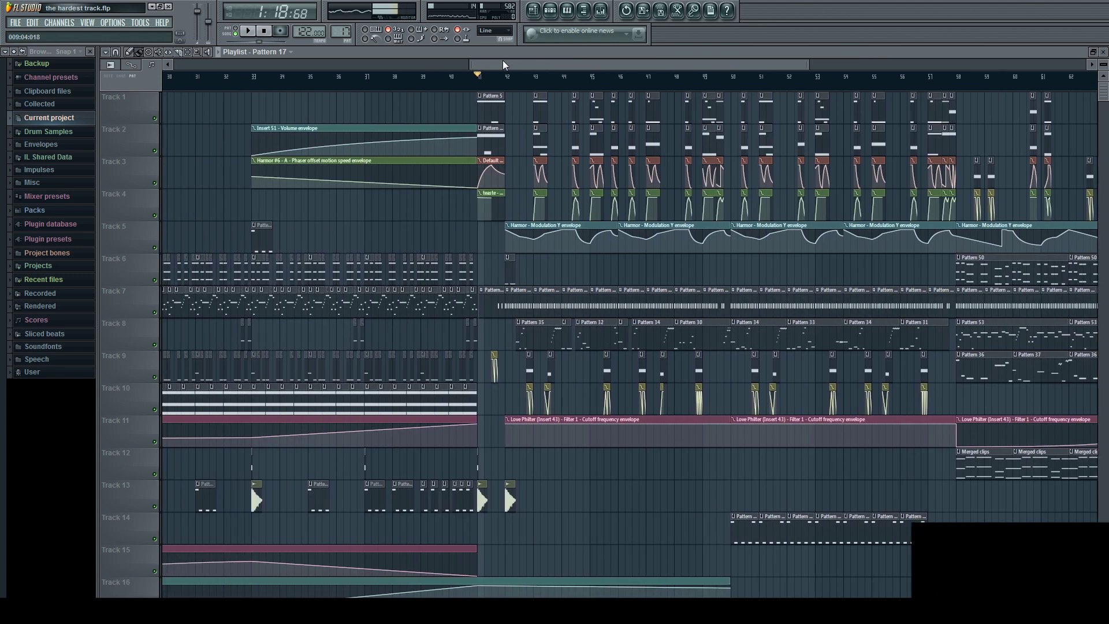
left_click(245, 31)
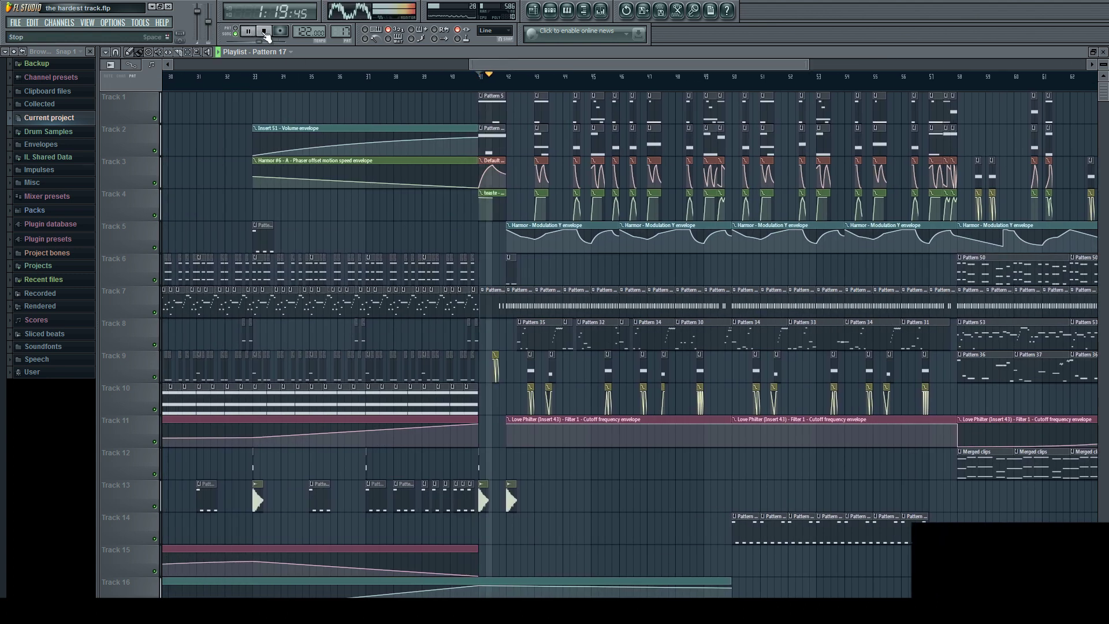
left_click(266, 33)
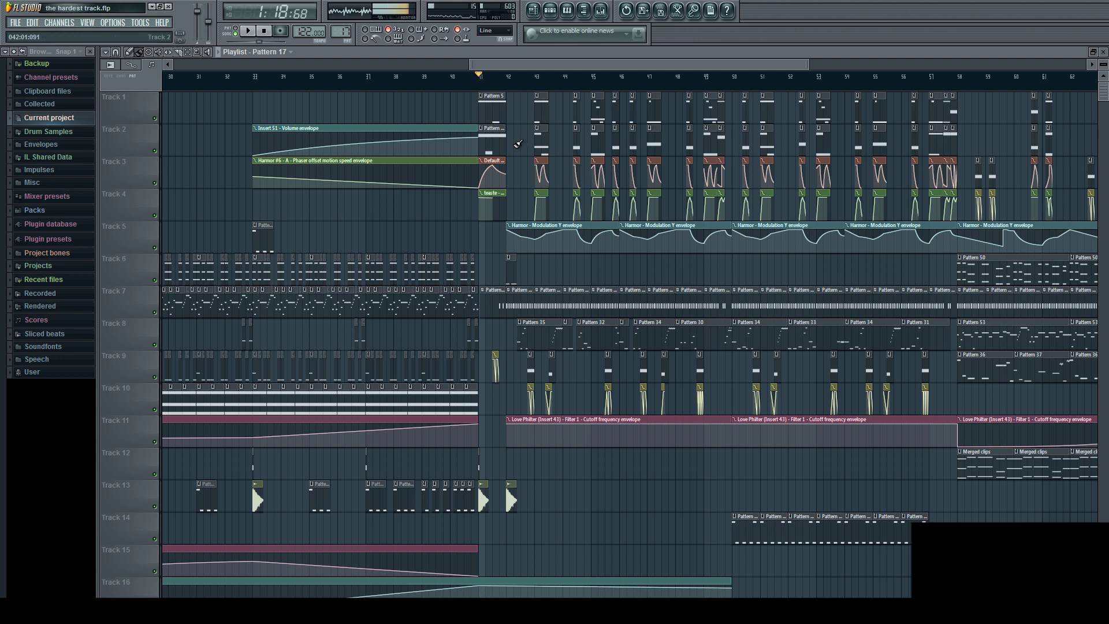
scroll(652, 163, "right", 4)
scroll(652, 163, "left", 2)
scroll(652, 163, "right", 6)
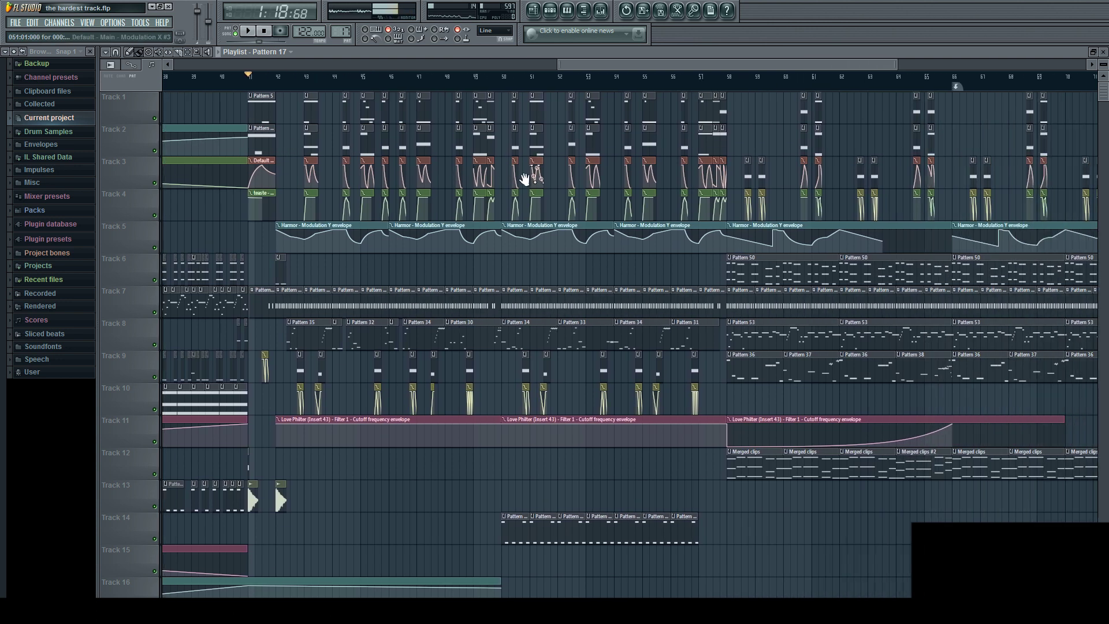
scroll(631, 185, "left", 10)
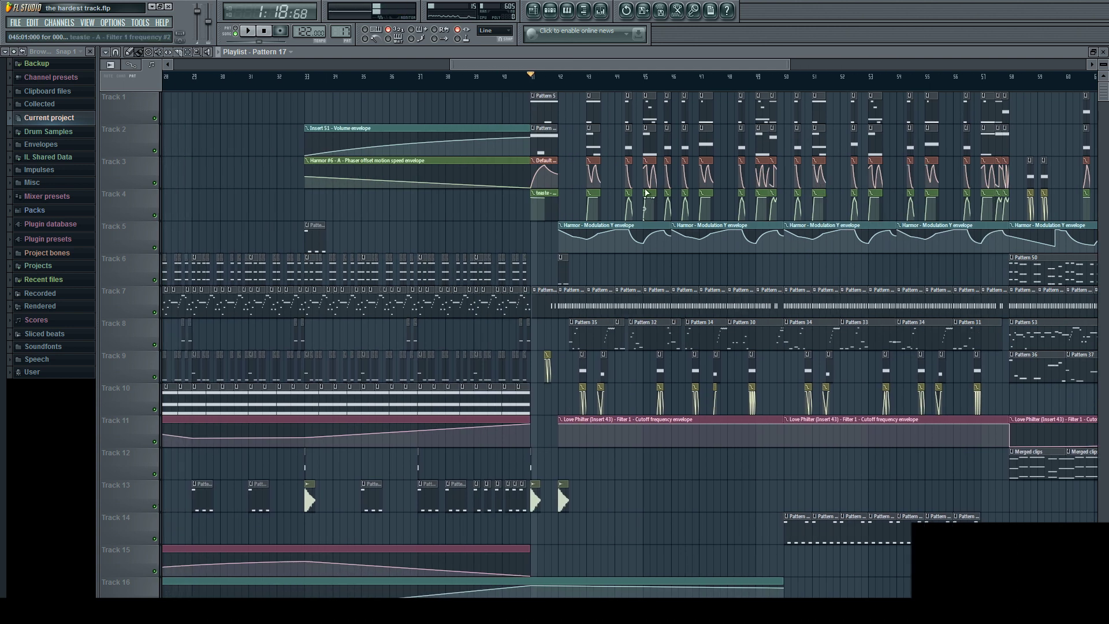
Open the Harmor instrument of the red Default channel below Hat in the step sequencer and reposition its window.
left_click(549, 10)
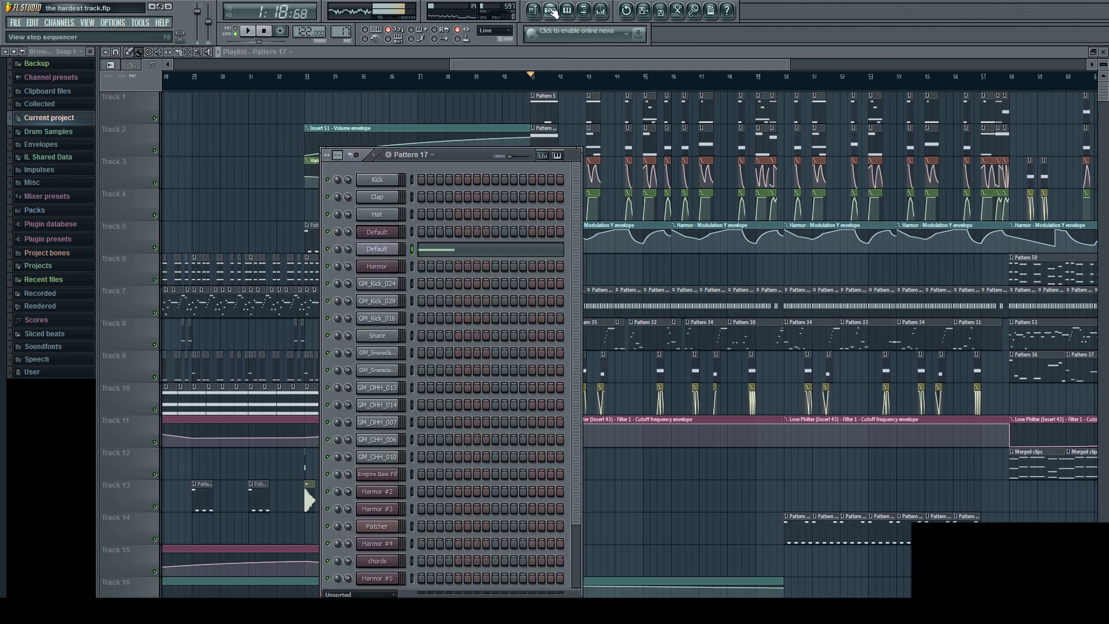
left_click(373, 239)
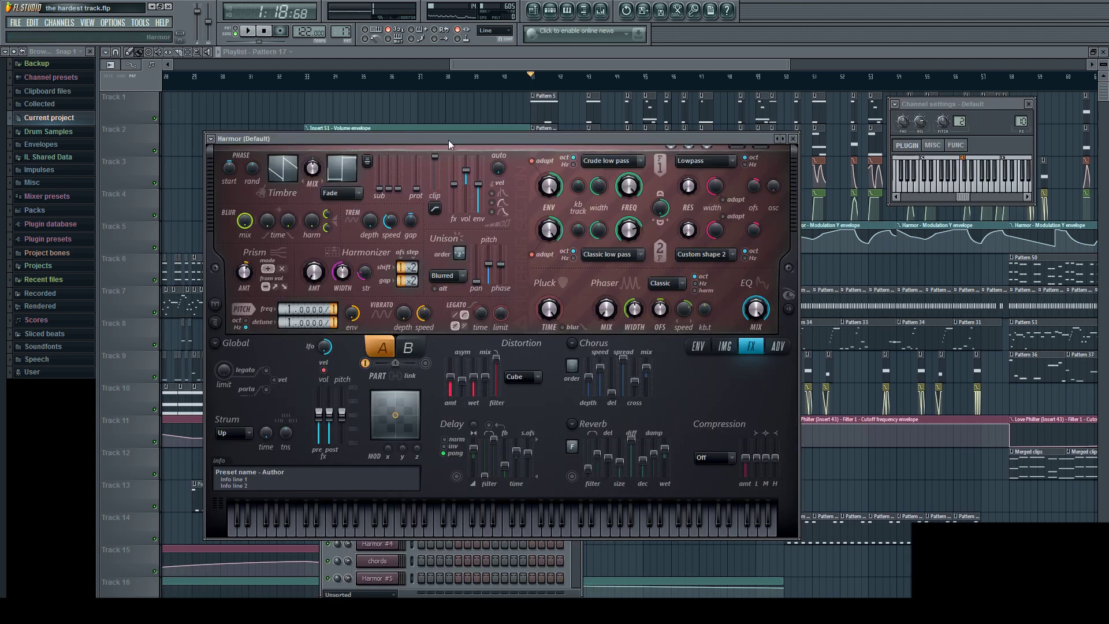
left_click_drag(450, 139, 495, 103)
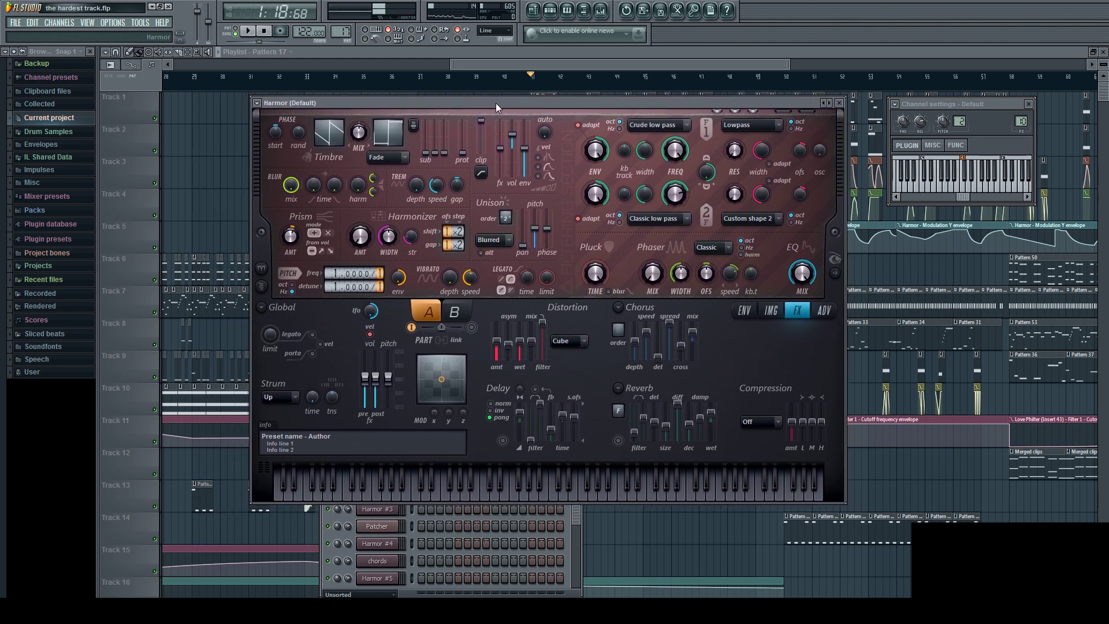
Look through Harmor's list of envelope articulation targets and return to its effects page.
left_click(744, 310)
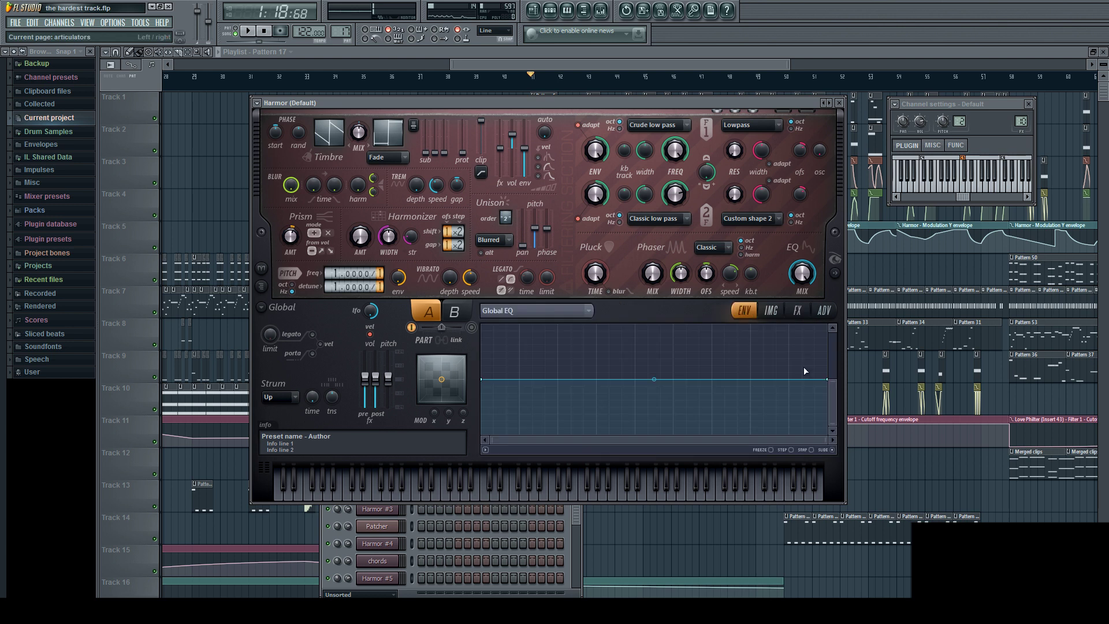
left_click(522, 315)
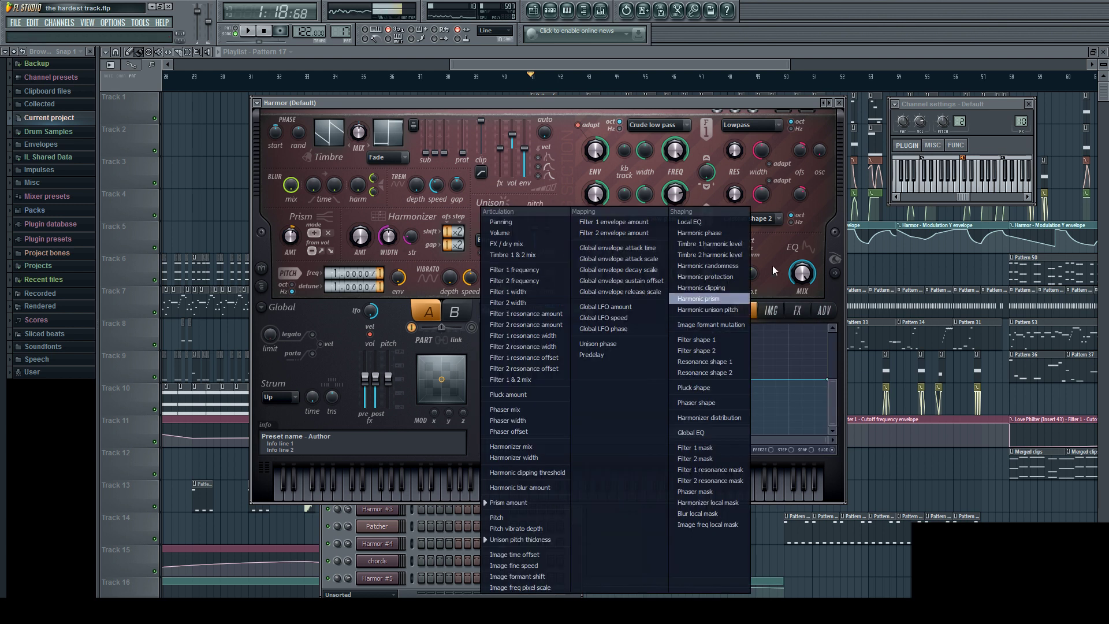
key("Escape")
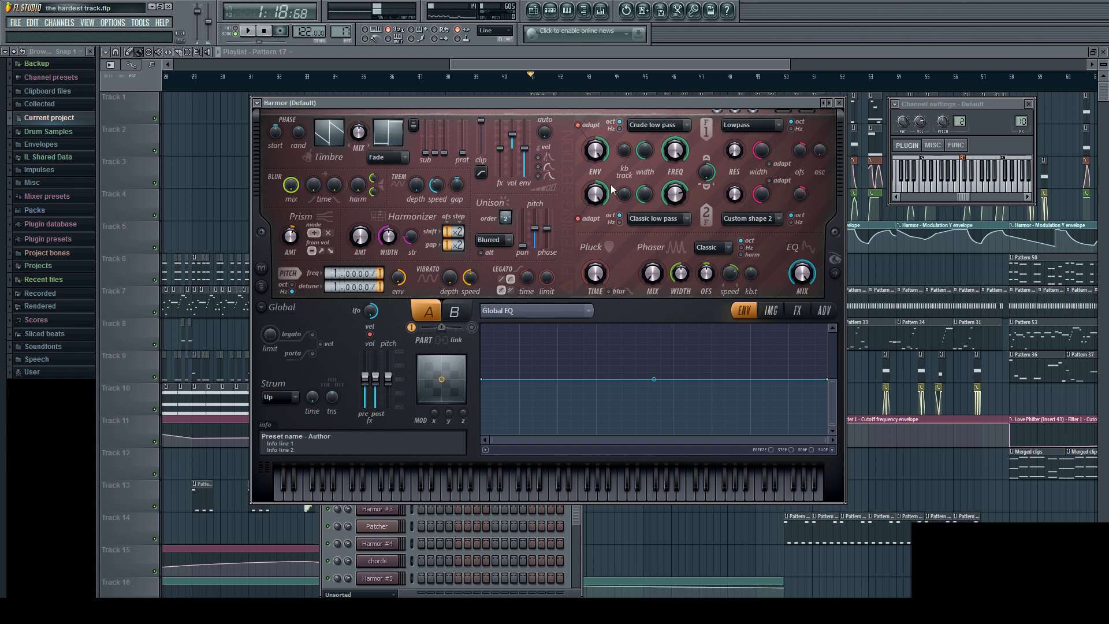
left_click_drag(627, 104, 636, 195)
left_click(800, 320)
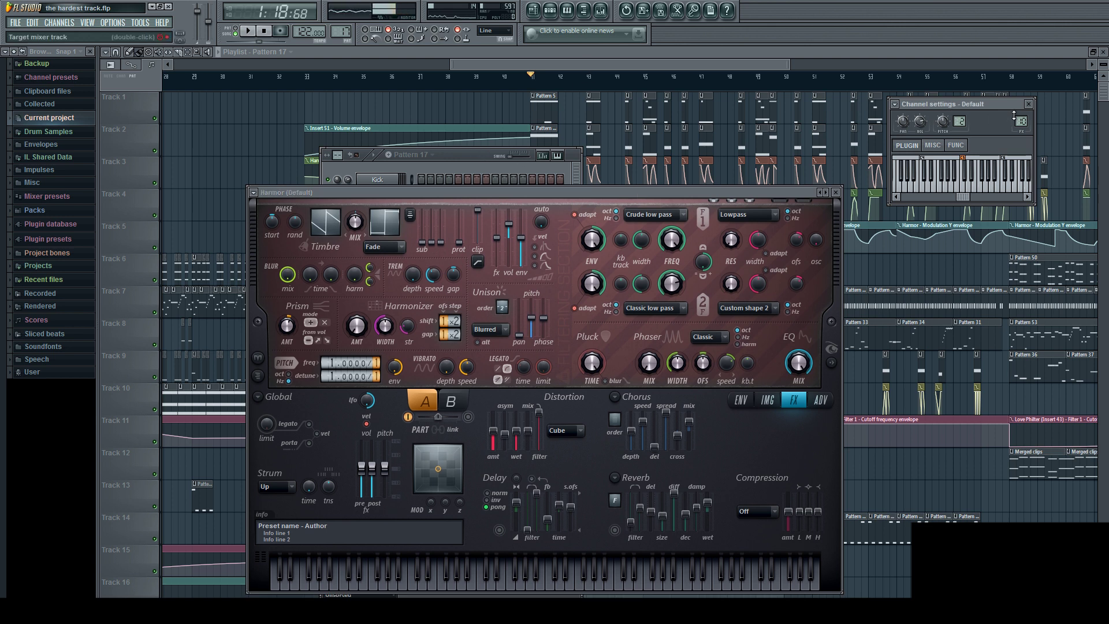
Open the mixer and examine the effect chains on the inserts from 15 through the low 30s, ending on Insert 29 during playback.
key("F9")
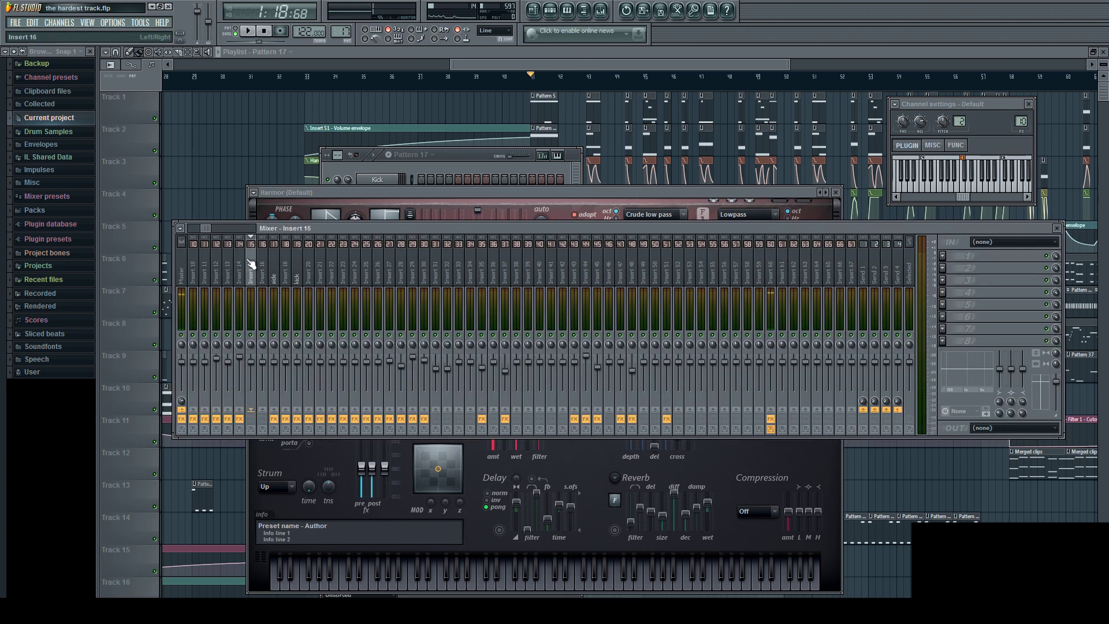
left_click(250, 267)
left_click(327, 260)
left_click(345, 268)
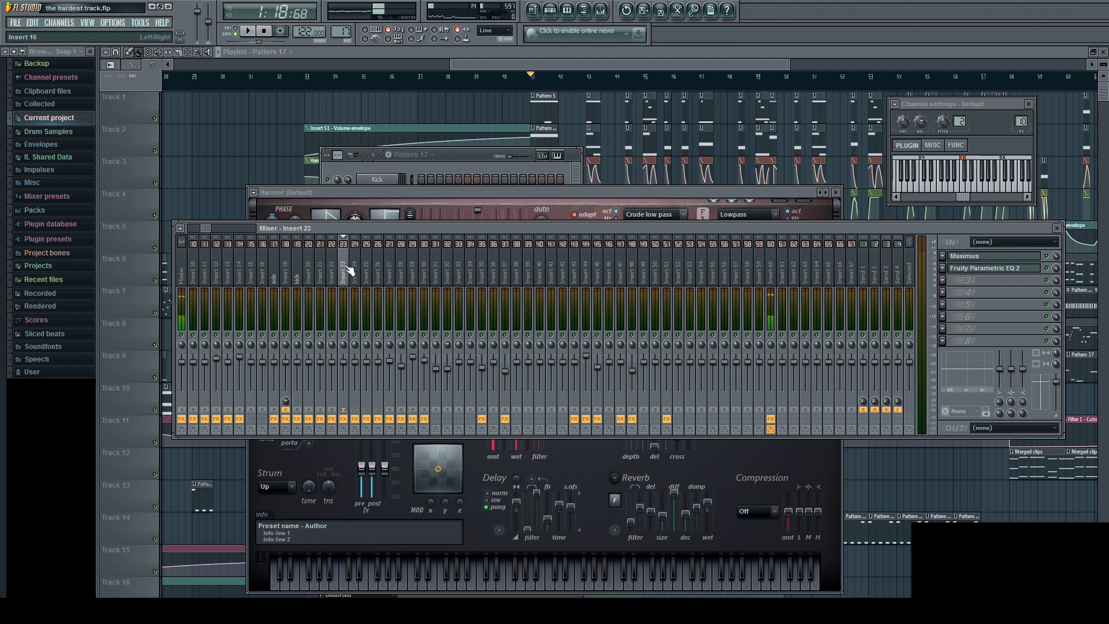
left_click(364, 269)
left_click(391, 268)
left_click(366, 270)
left_click(332, 267)
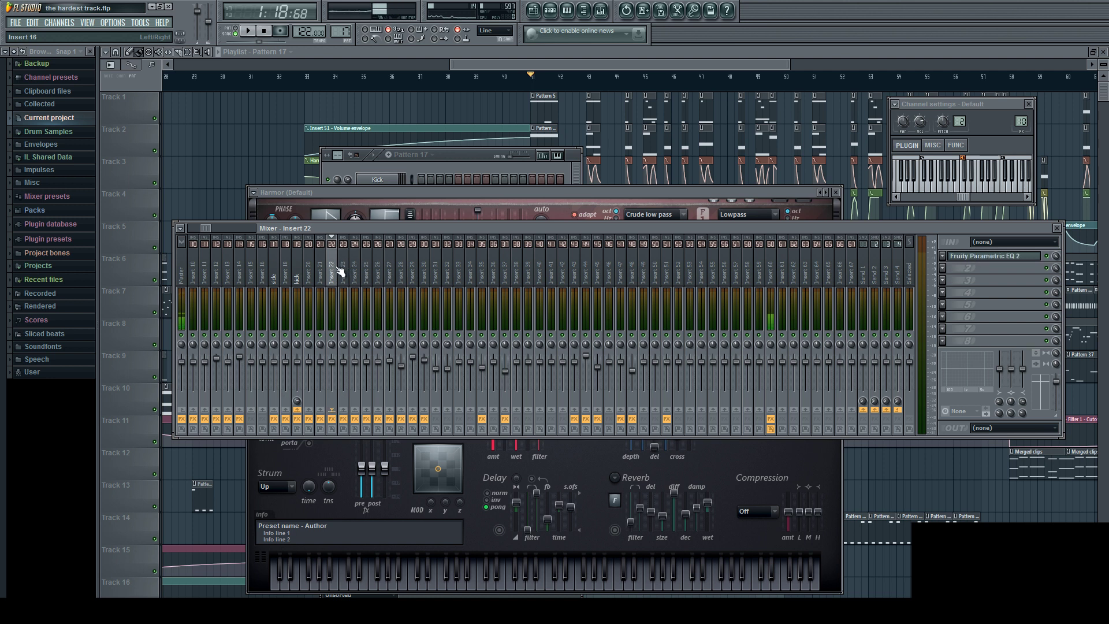
left_click(309, 262)
left_click(378, 270)
left_click(391, 267)
left_click(401, 268)
left_click(414, 268)
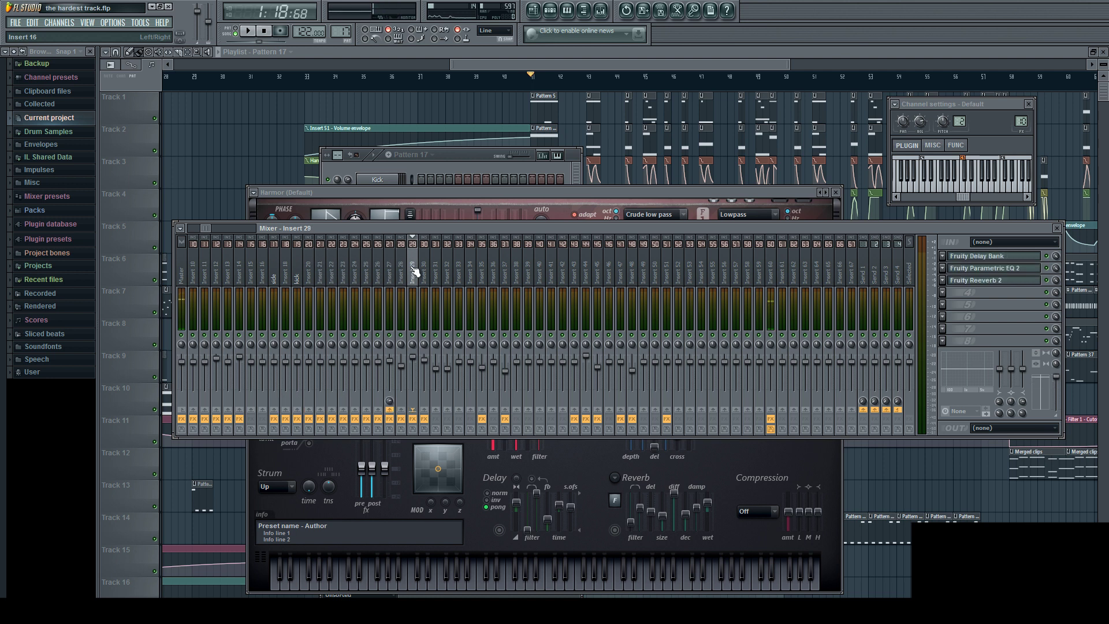
left_click(425, 267)
left_click(437, 267)
left_click(382, 268)
left_click(368, 268)
left_click(356, 269)
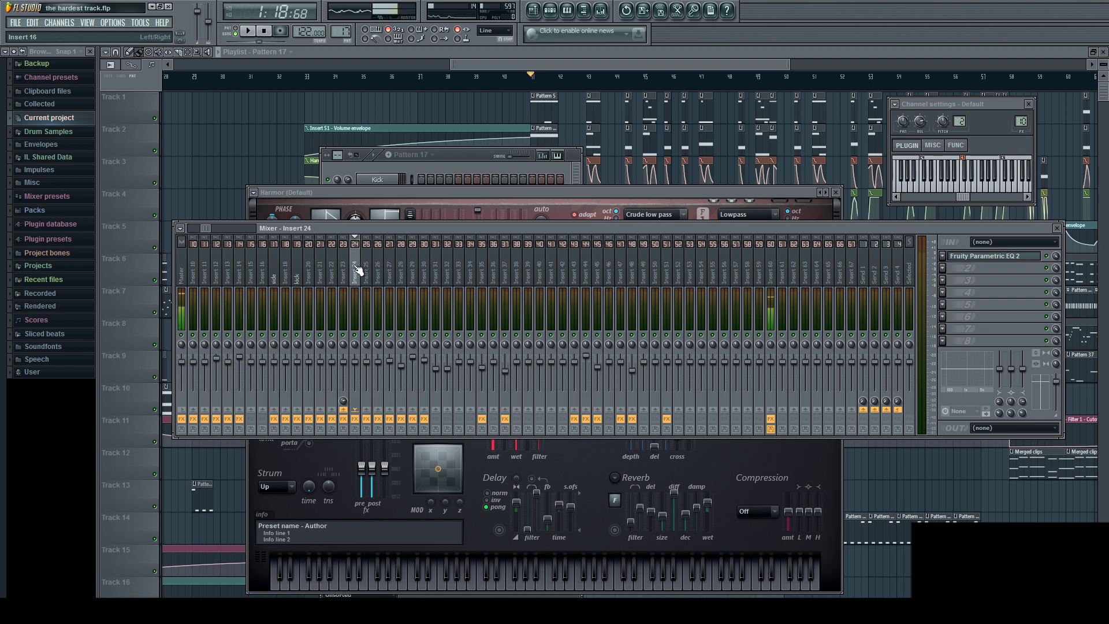
left_click(344, 270)
left_click(333, 270)
left_click(321, 272)
left_click(301, 273)
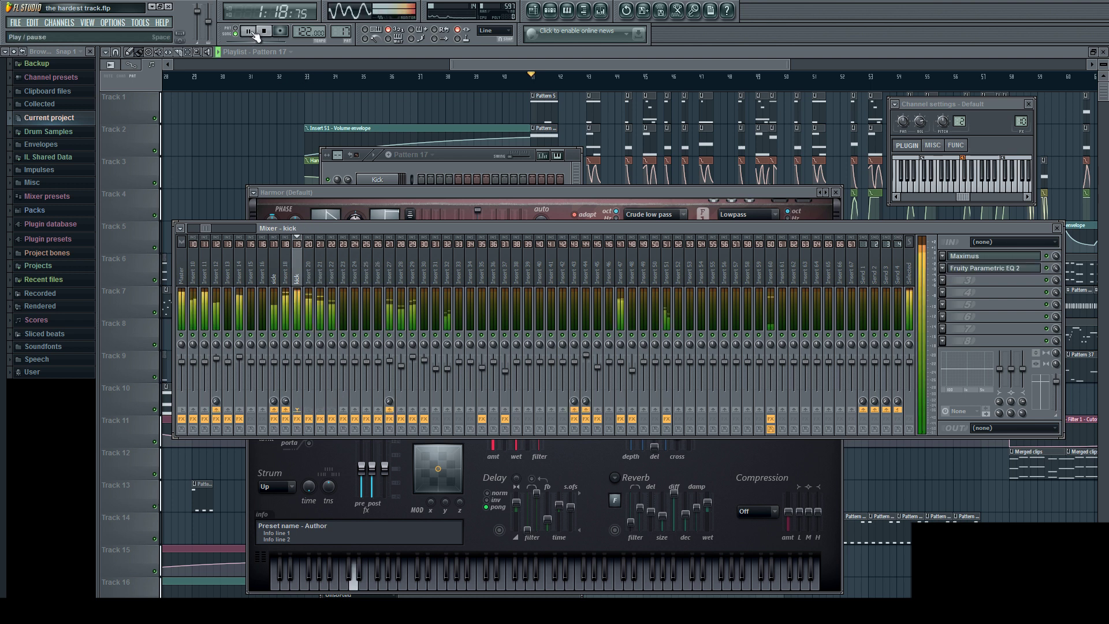
left_click(412, 270)
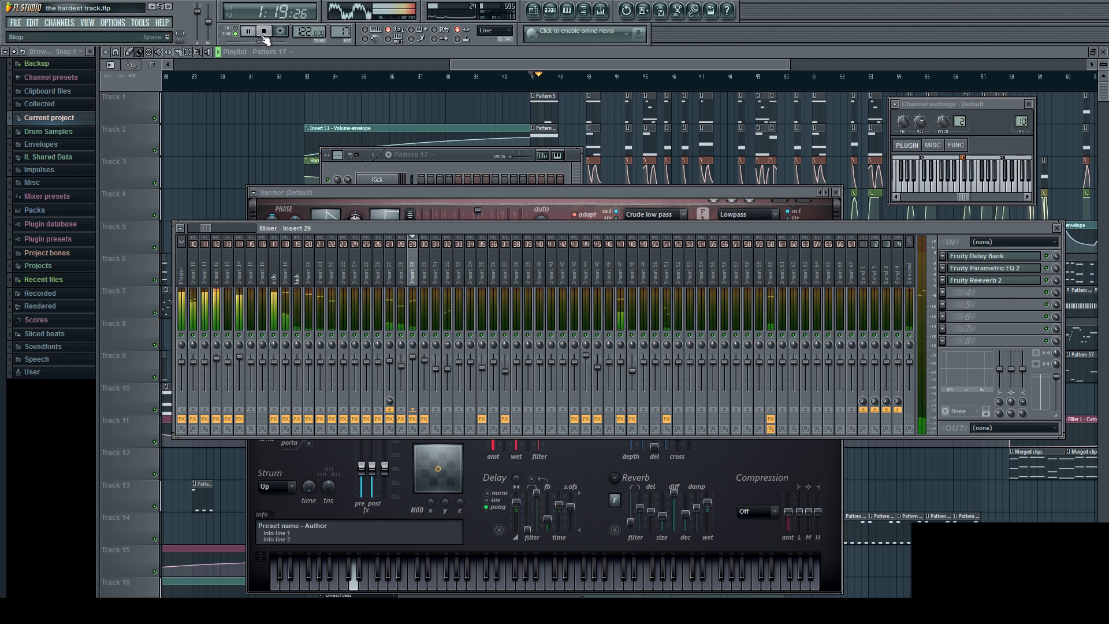
Open the Vocodex effect on mixer Insert 12 and audition the drop's opening with it in view.
left_click_drag(206, 228, 182, 227)
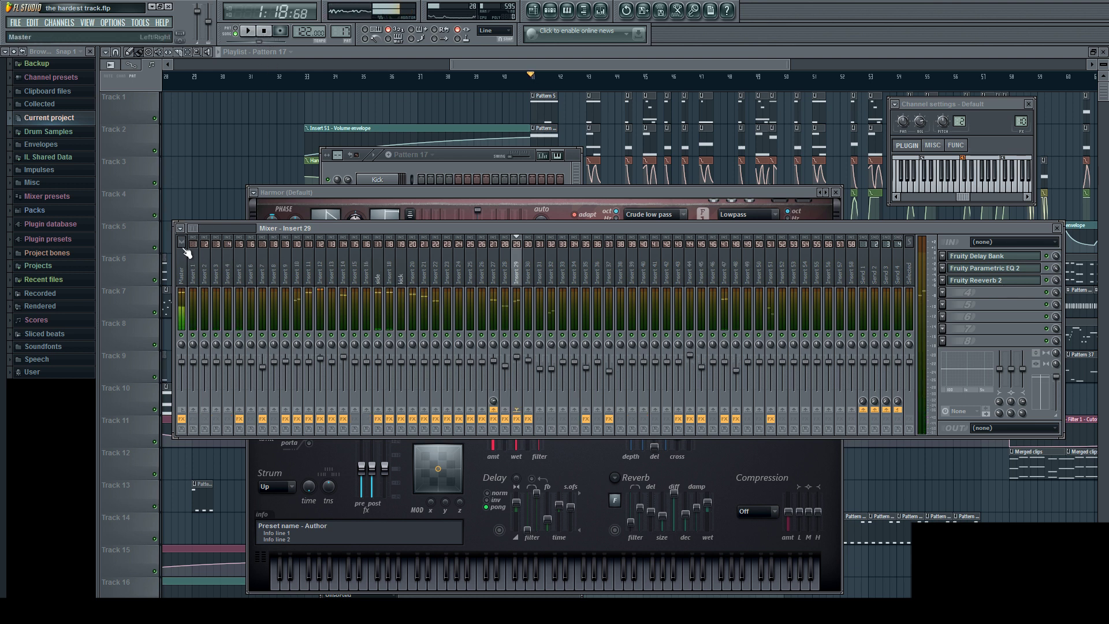
left_click(321, 269)
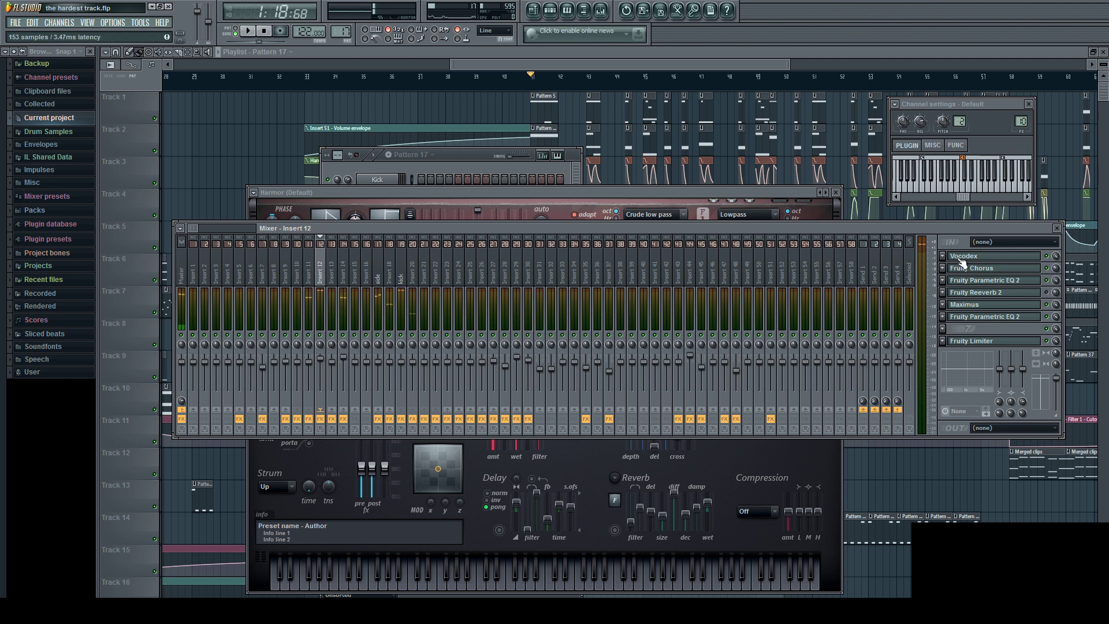
left_click(960, 257)
left_click(248, 30)
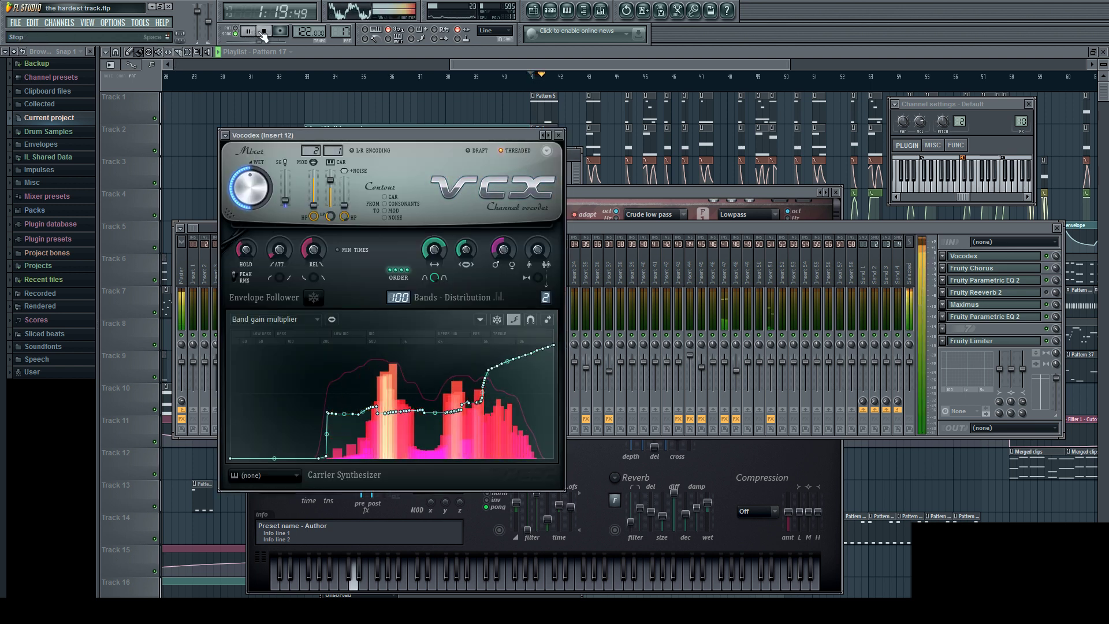
left_click(262, 32)
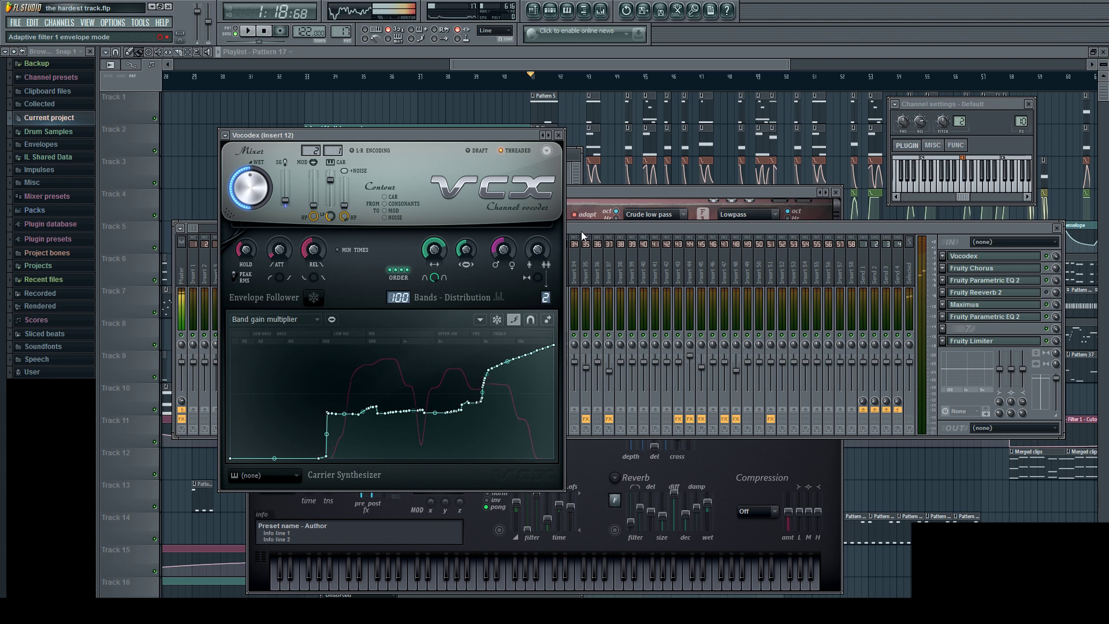
Bring the mixer back in front of Vocodex and select Insert 60 to show its input and effects.
left_click(633, 226)
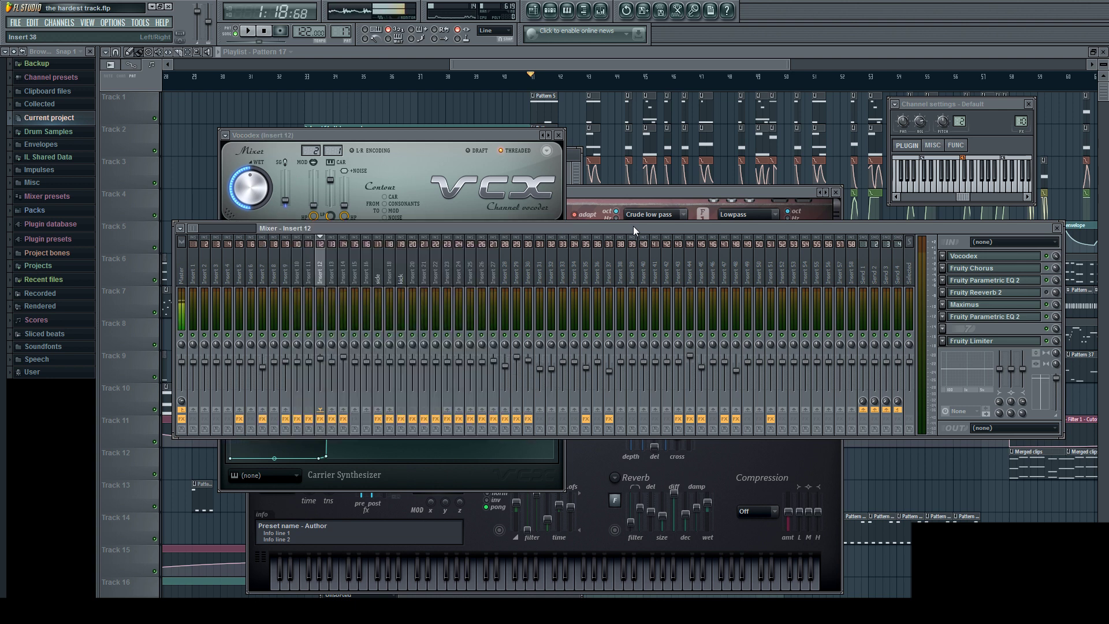
left_click_drag(200, 230, 206, 231)
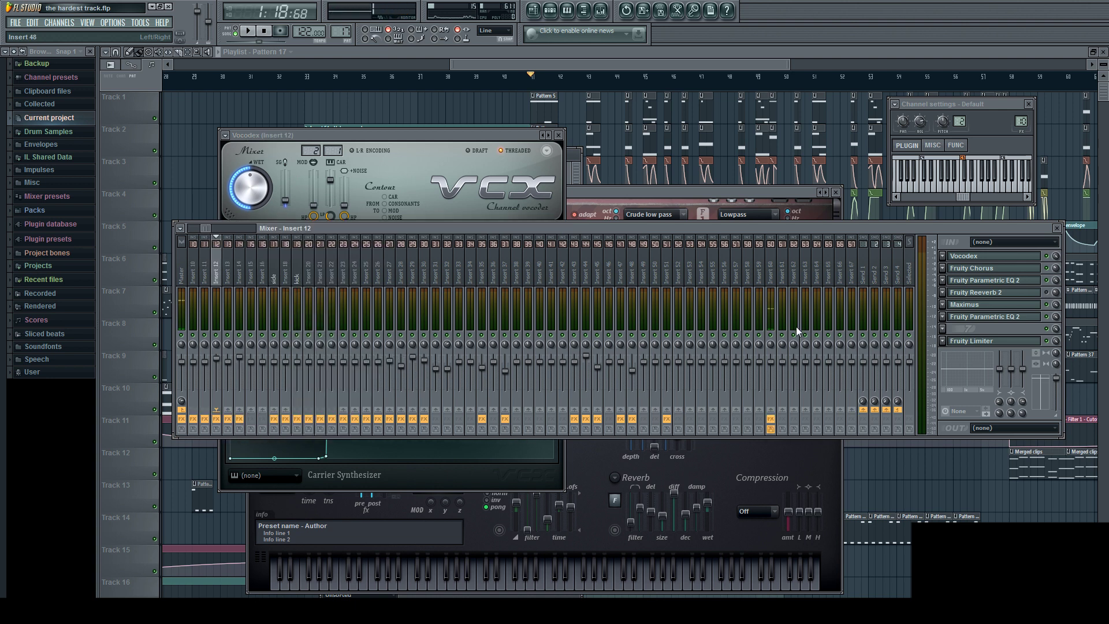
left_click(773, 362)
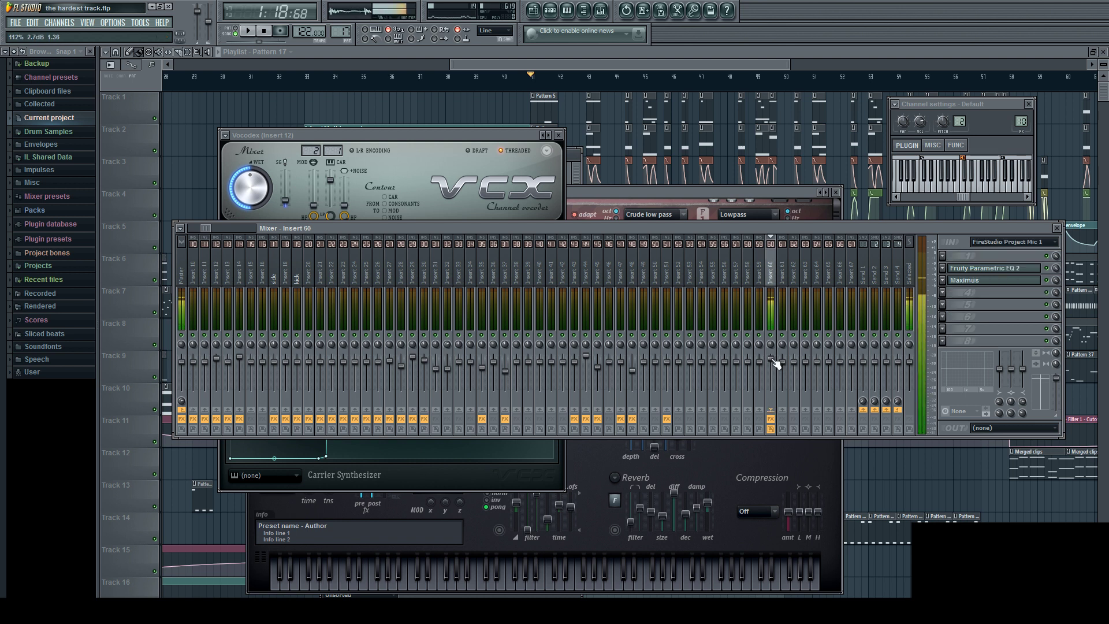
Shift the range of inserts shown in the mixer and bring Insert 12's Vocodex window back to the front.
left_click_drag(202, 229, 197, 230)
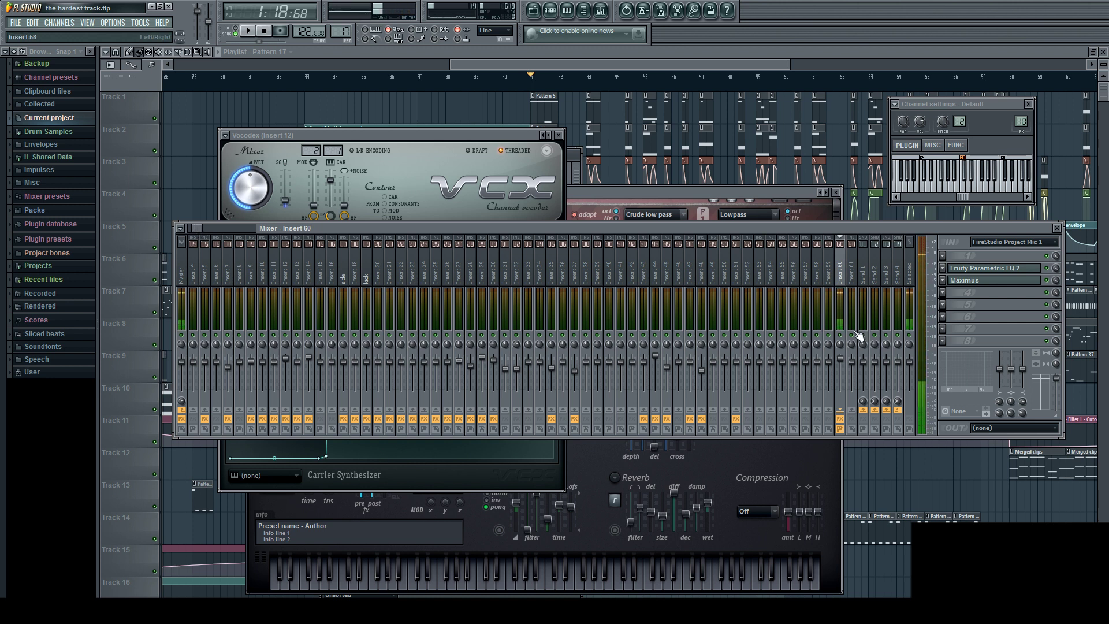
left_click_drag(197, 228, 175, 226)
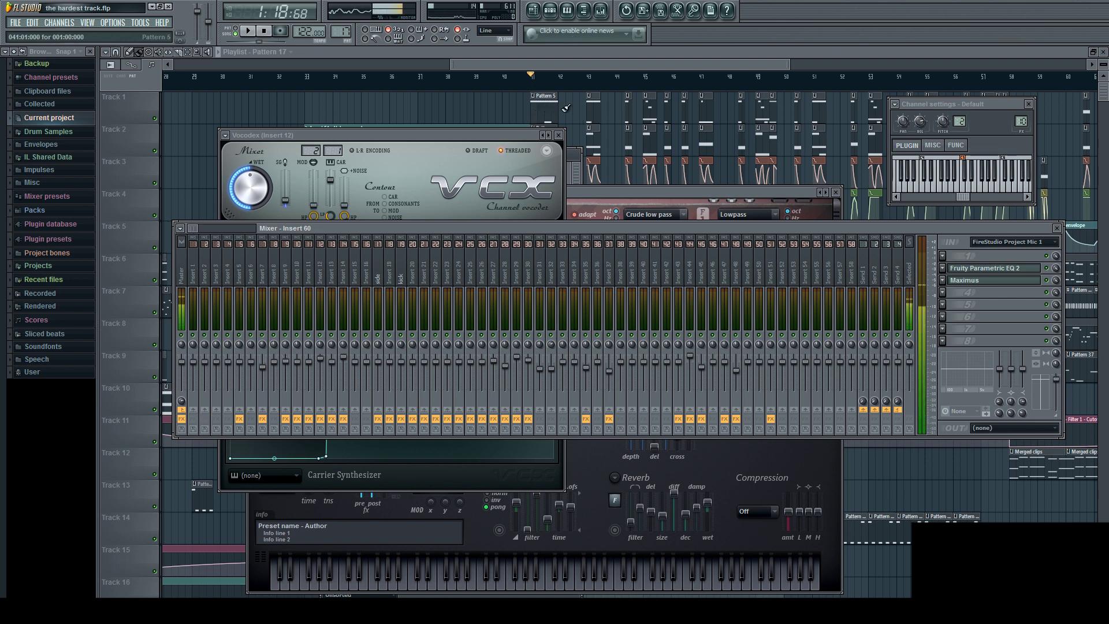
left_click_drag(497, 134, 502, 134)
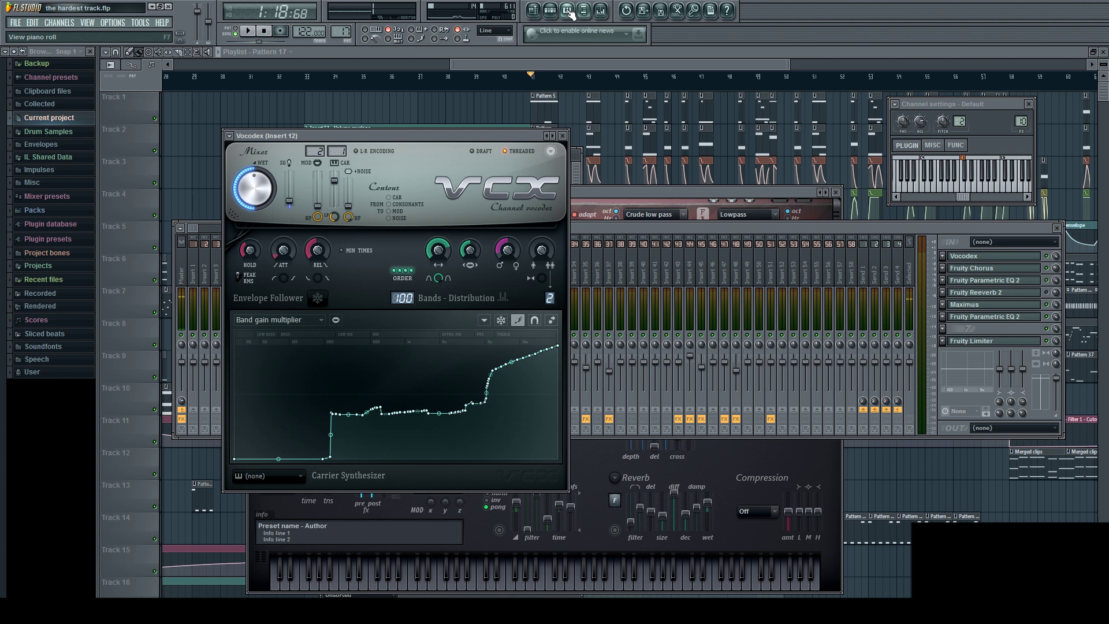
left_click(664, 191)
left_click(349, 229)
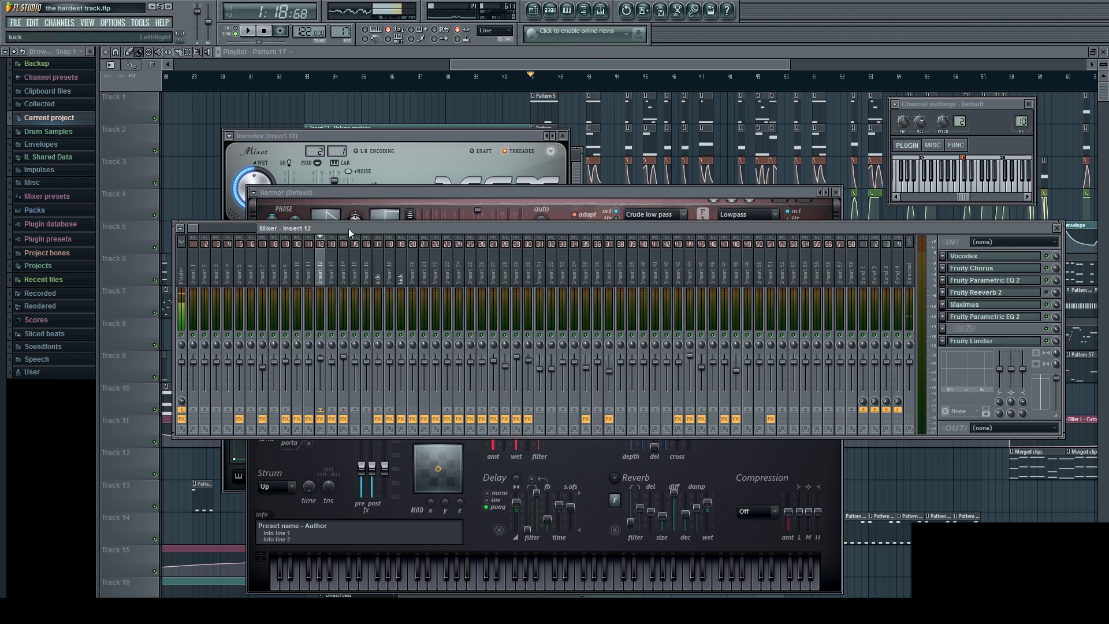
left_click(417, 150)
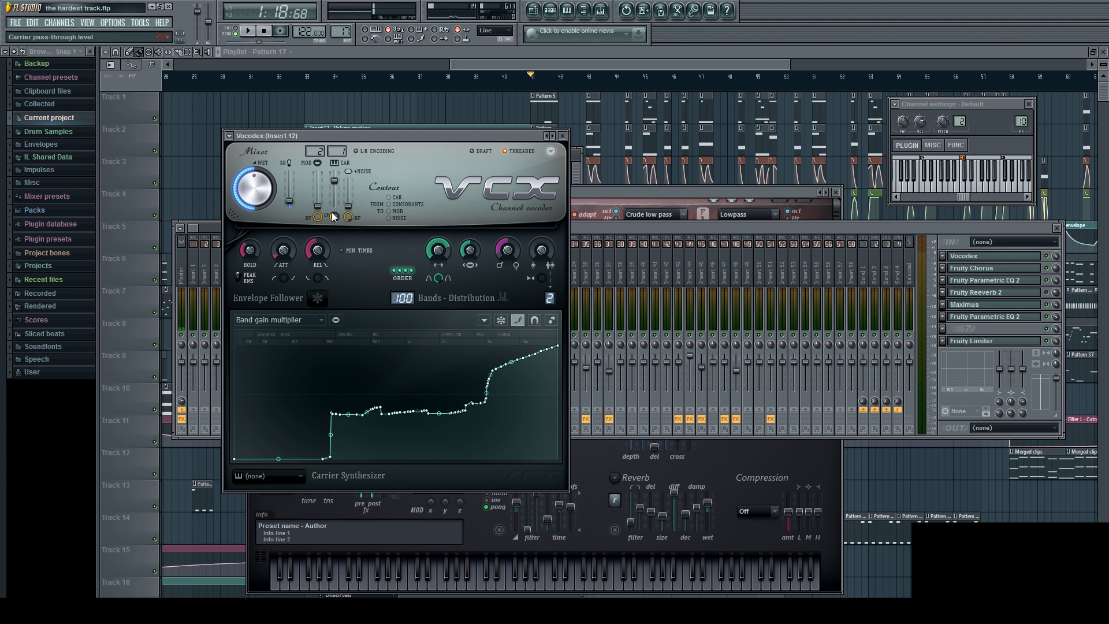
Audition the drop's opening from bar 41 three times while watching Vocodex's band display.
left_click(258, 33)
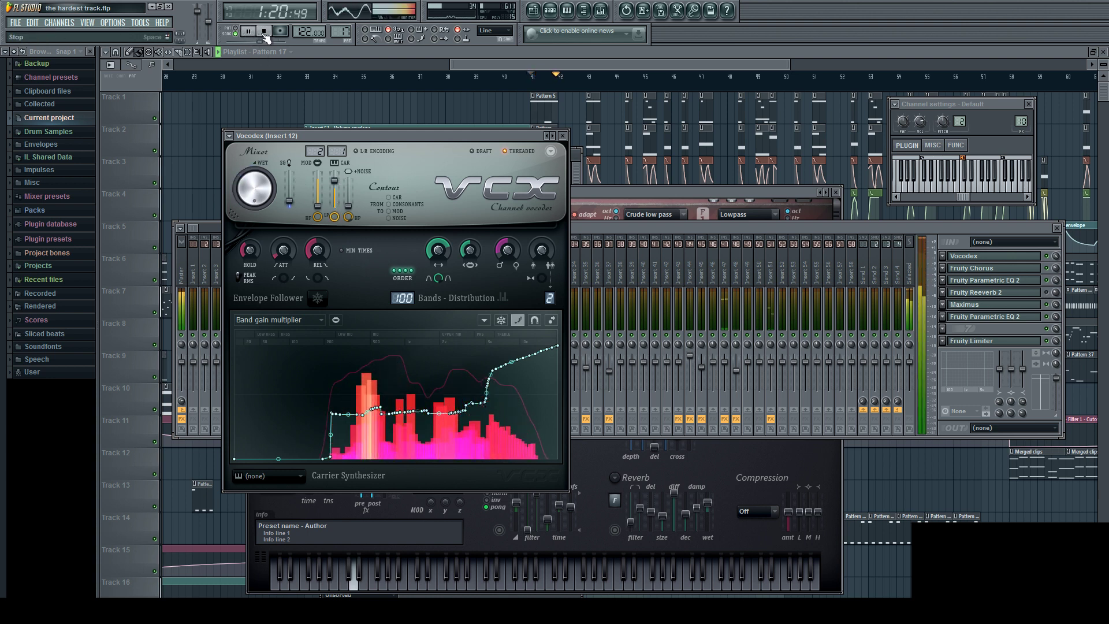
key("space")
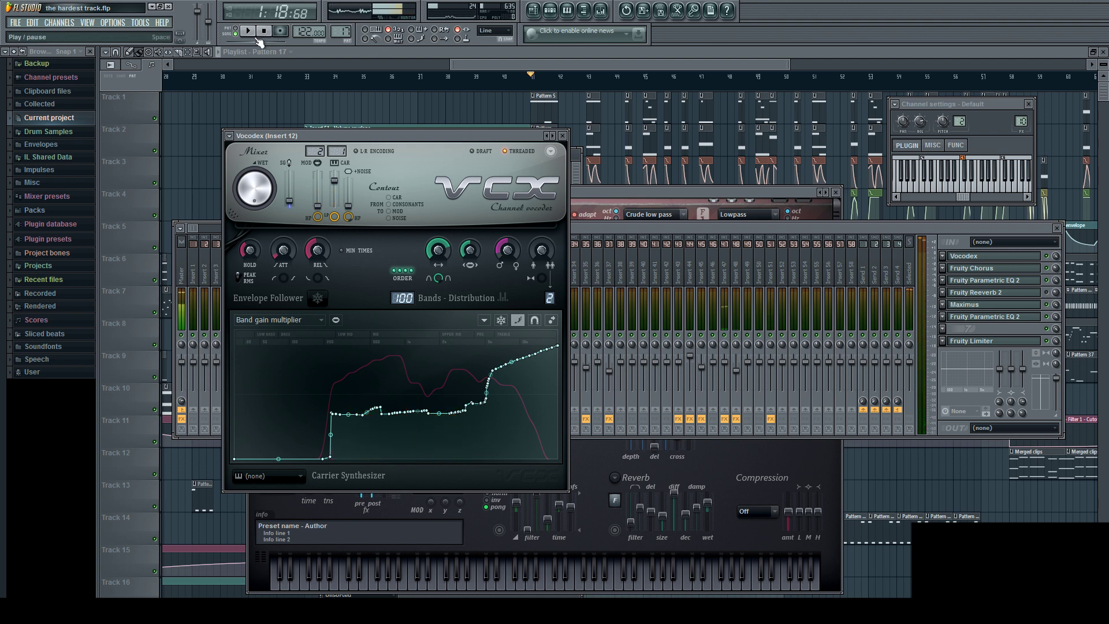
left_click(250, 32)
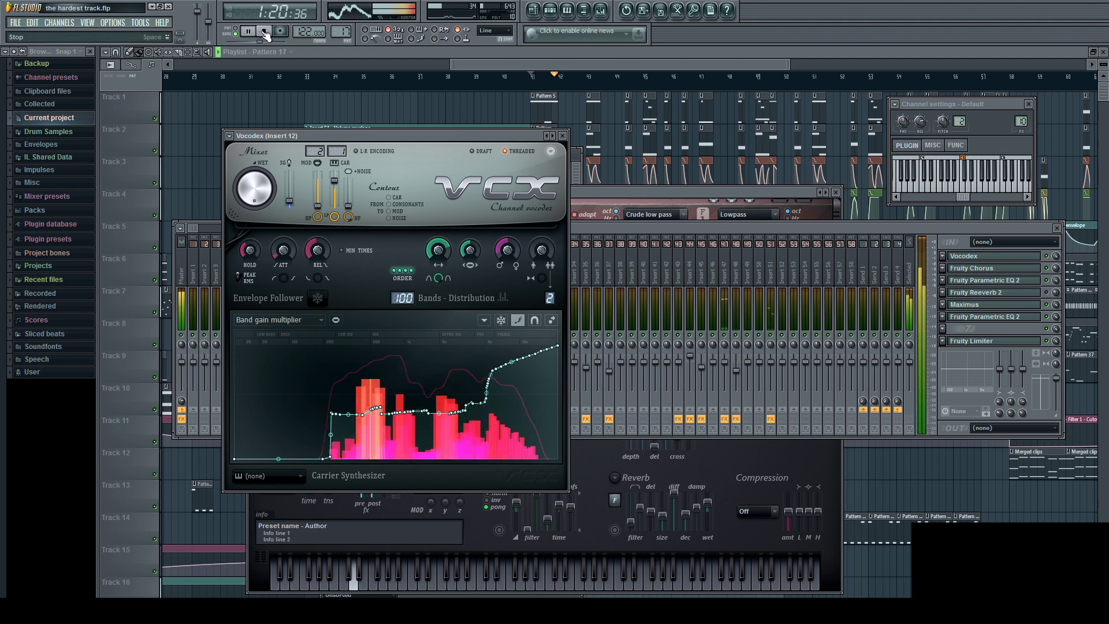
left_click(262, 33)
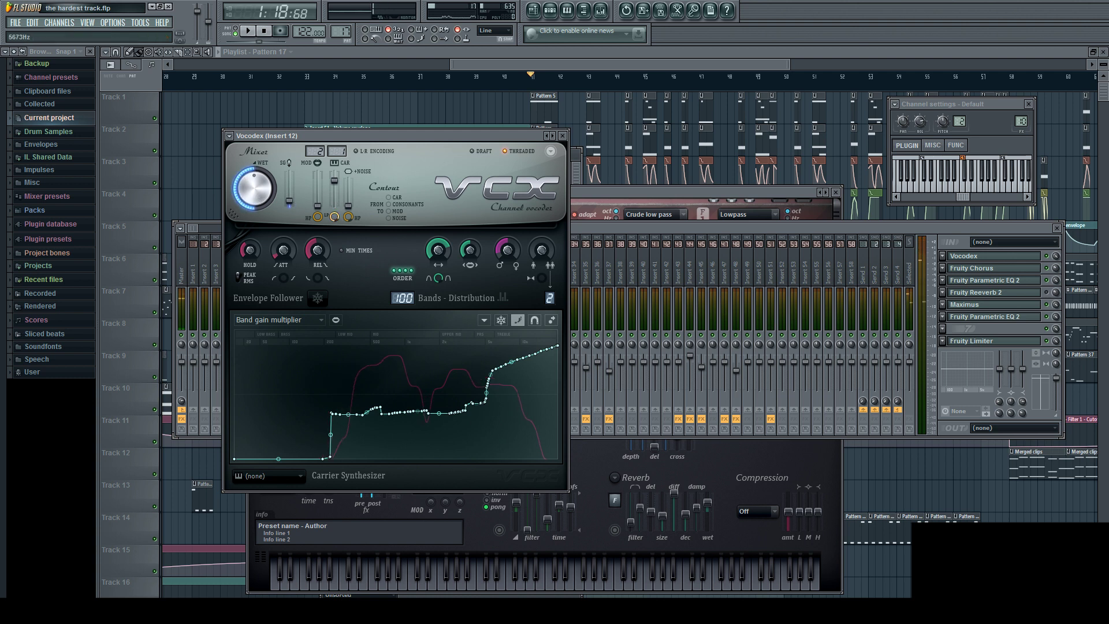
key("space")
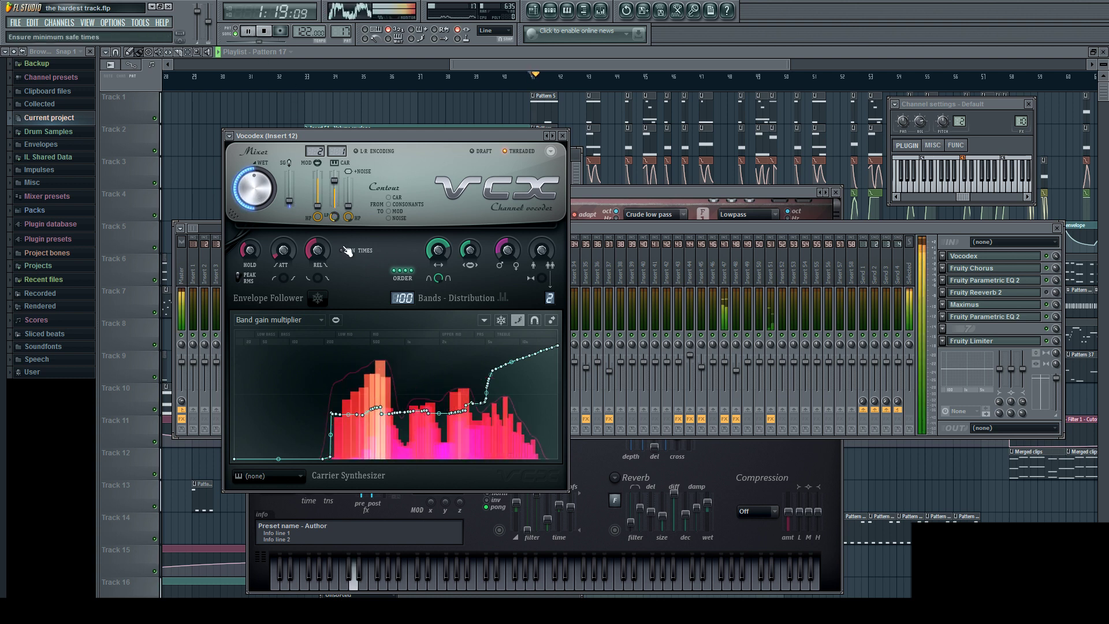
key("space")
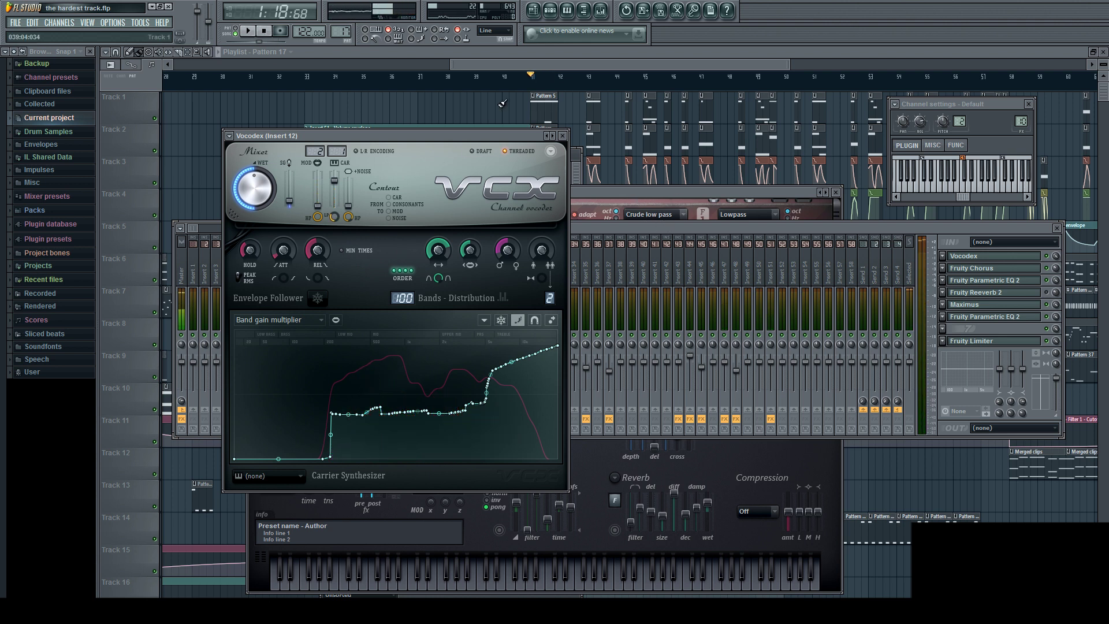
Clear away the open windows, open the Default channel's Sytrus synth and compare the settings of operators 2, 3 and 4.
key("F12")
double_click(548, 153)
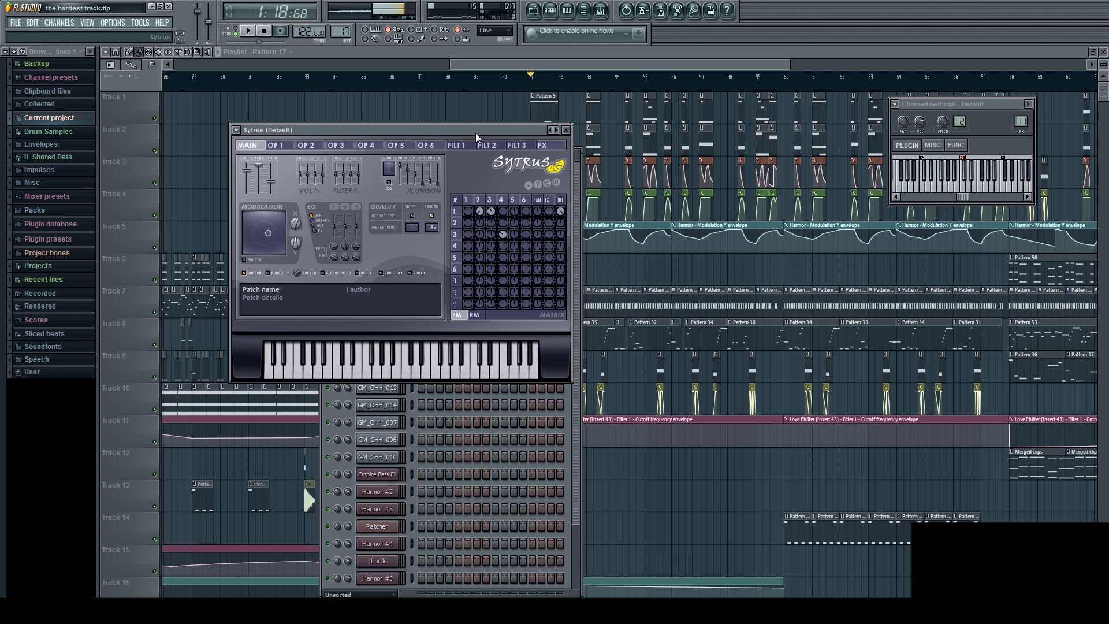
left_click(490, 200)
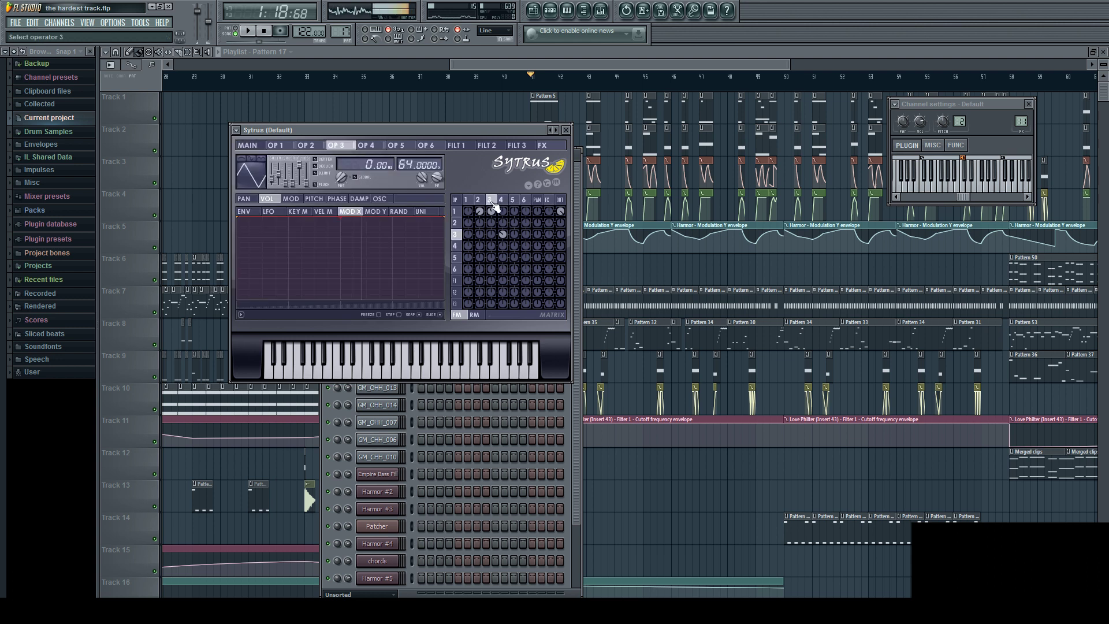
left_click(478, 200)
left_click(501, 200)
left_click(489, 200)
left_click(478, 200)
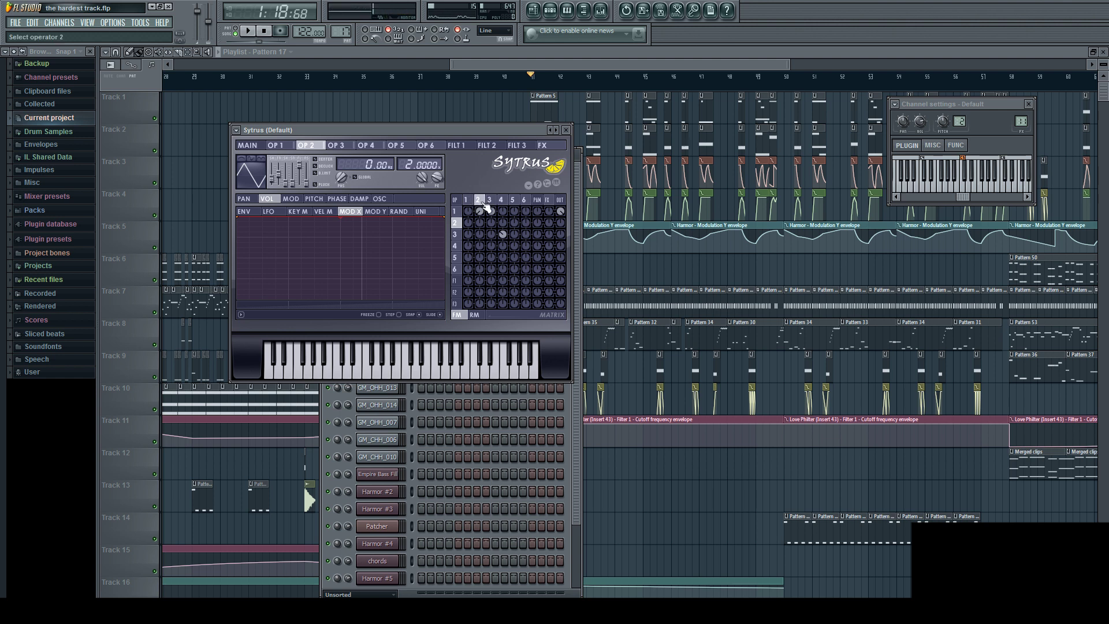
left_click(489, 200)
left_click(479, 200)
left_click(489, 201)
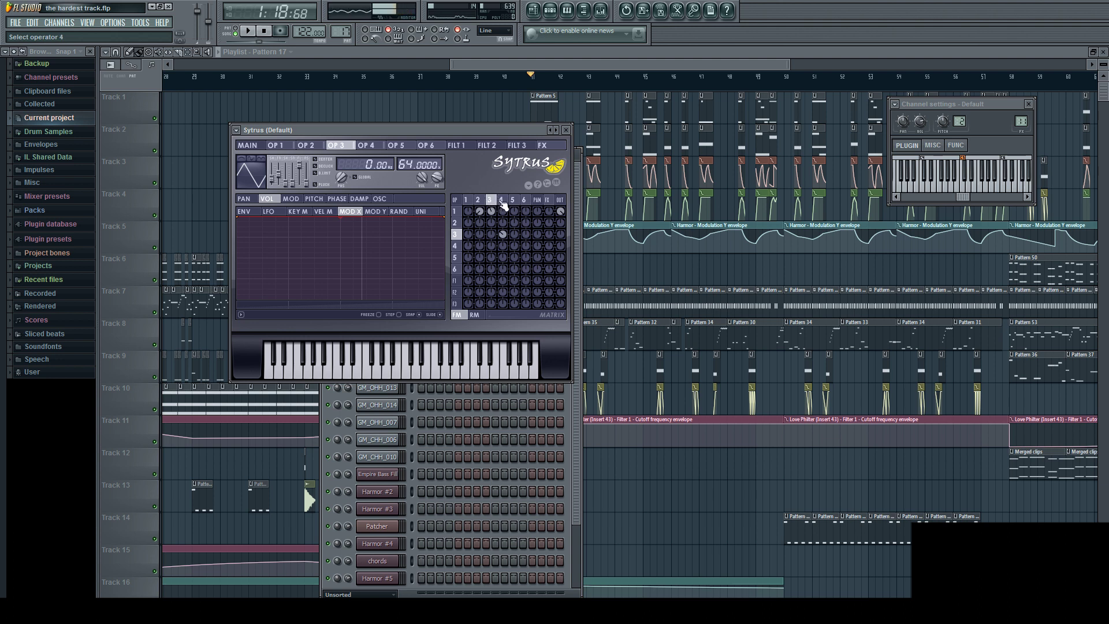
left_click(502, 200)
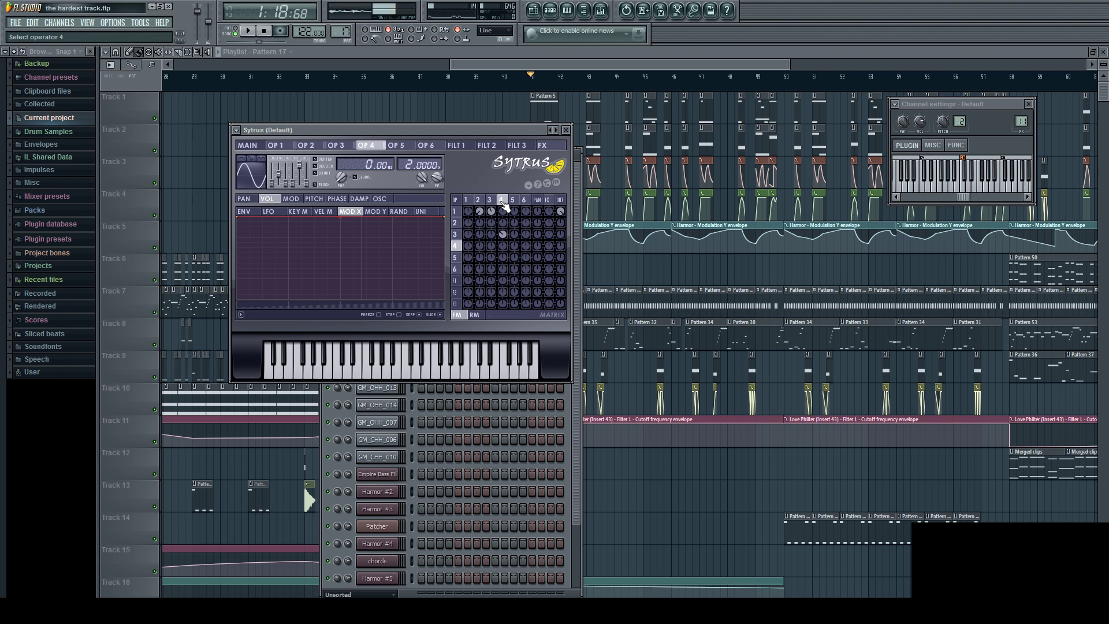
left_click(489, 199)
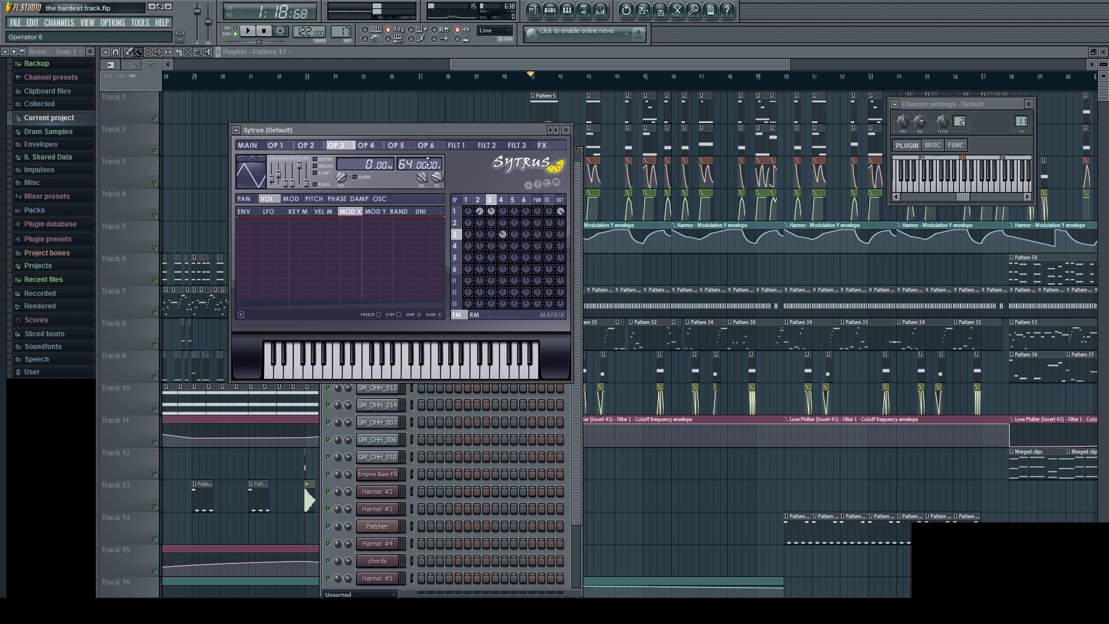
left_click(487, 202)
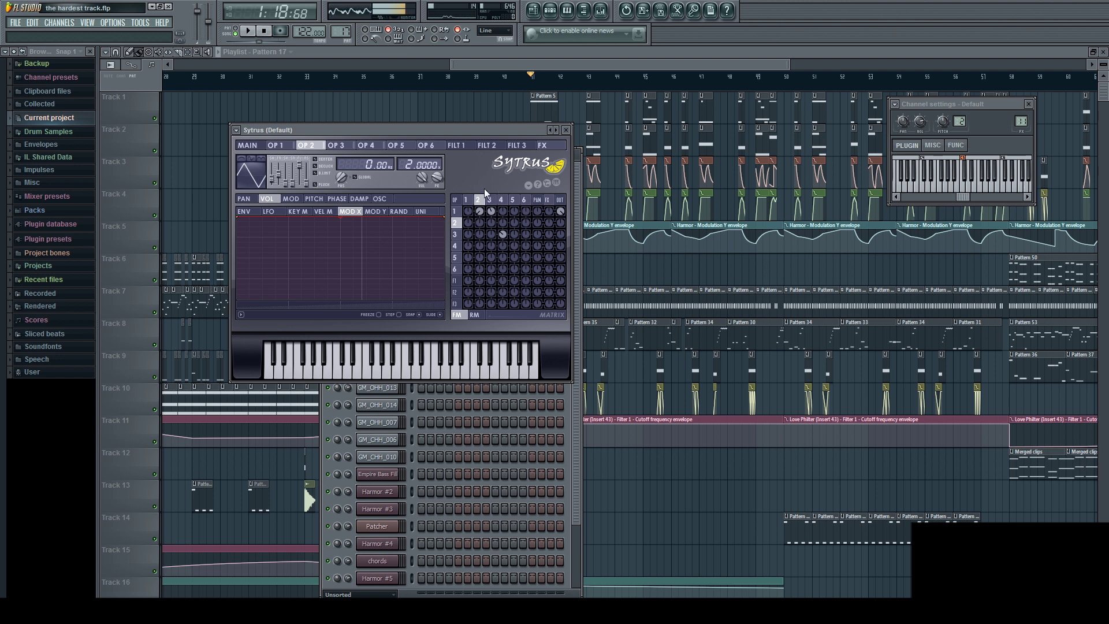
Close Sytrus, move the channel list aside and open Pattern 19 from its clip on Track 2.
left_click(565, 130)
left_click_drag(477, 157, 394, 107)
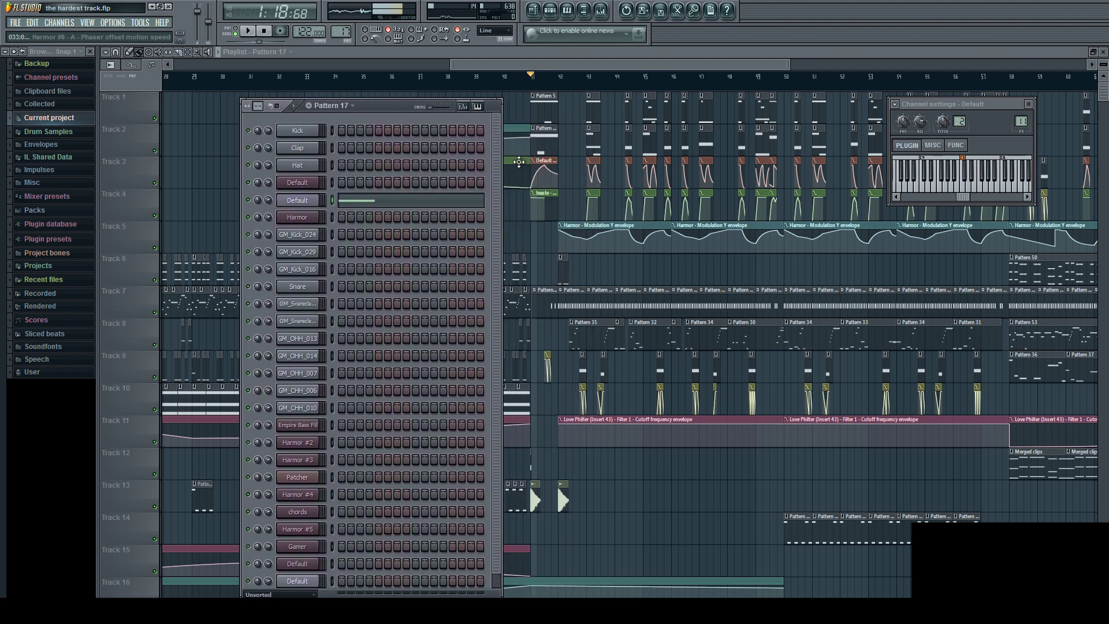
double_click(542, 137)
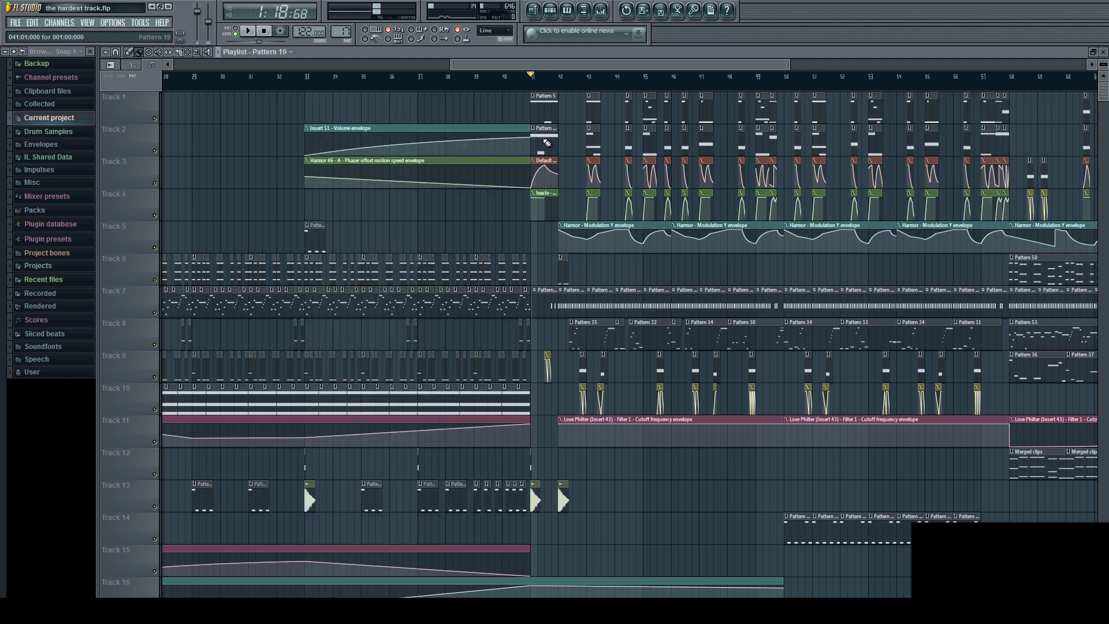
Return to the playlist, select the Pattern 42 clip's time range, solo Tracks 9 and 10, and audition it.
left_click(533, 10)
scroll(561, 247, "down", 2)
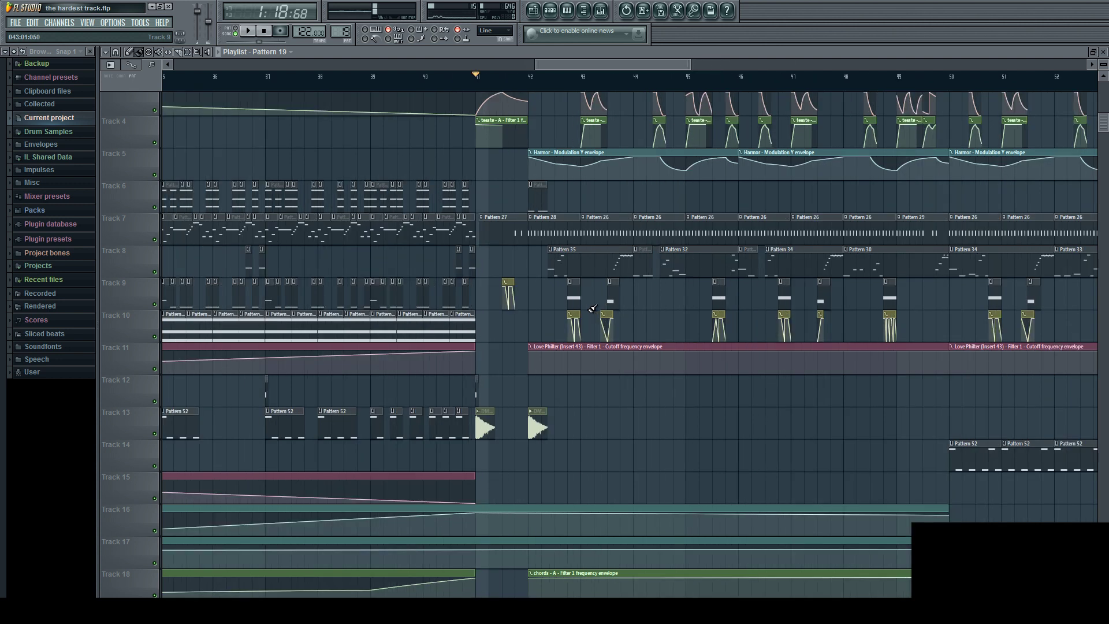
scroll(594, 307, "up", 4)
left_click_drag(527, 87, 589, 91)
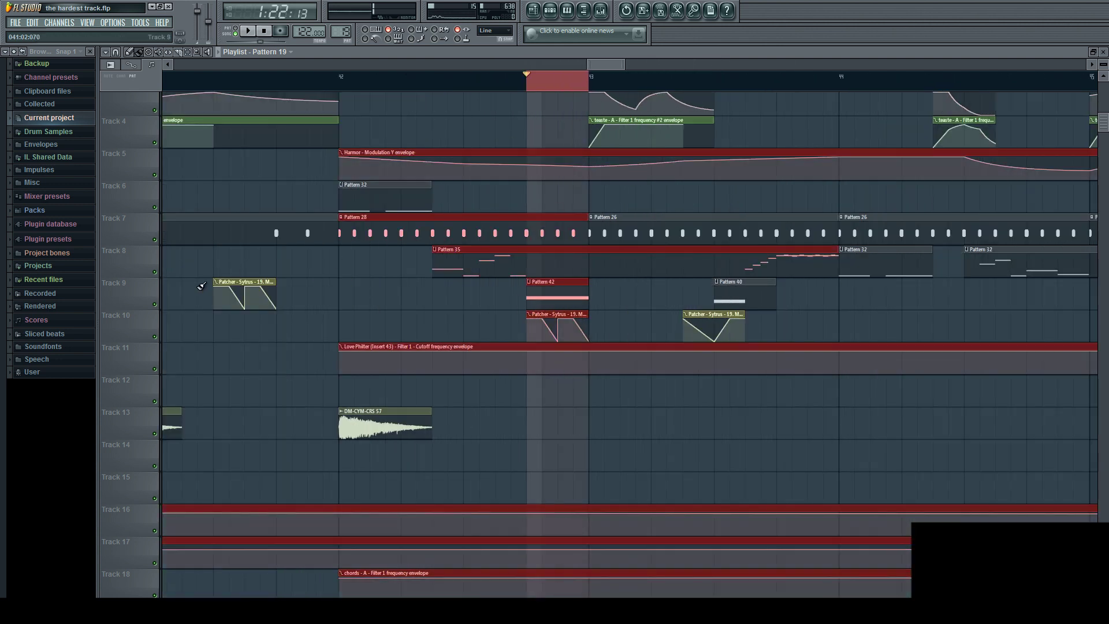
right_click(154, 305)
left_click(154, 336)
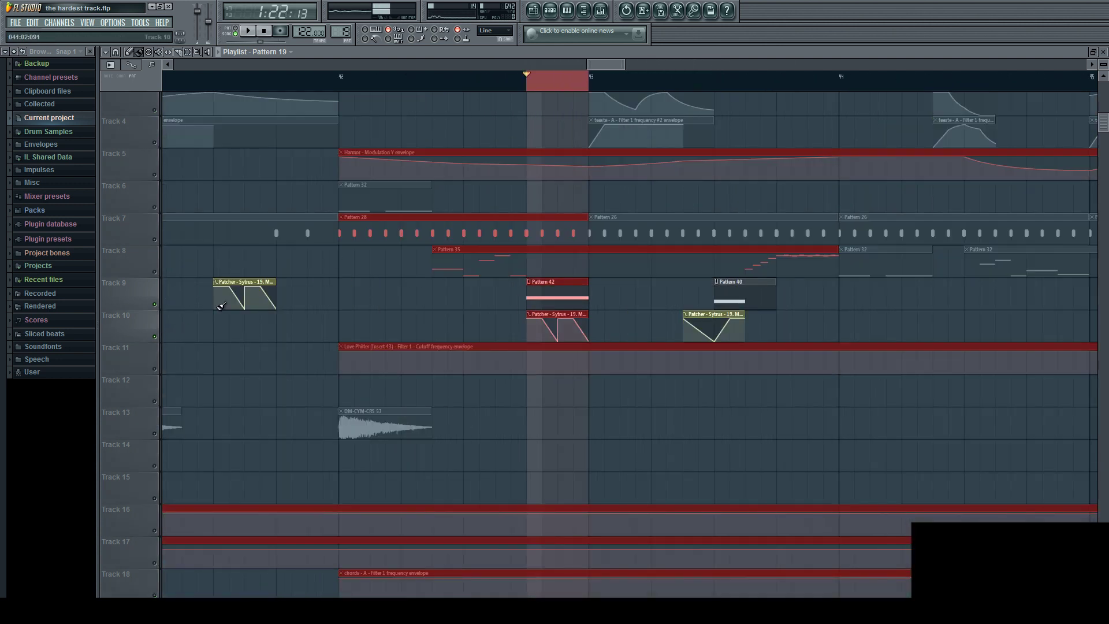
left_click(247, 31)
left_click(265, 32)
Open Pattern 42 in the piano roll, try its note at B1 and A0 with playback, and return it to D1.
double_click(577, 298)
left_click(160, 315)
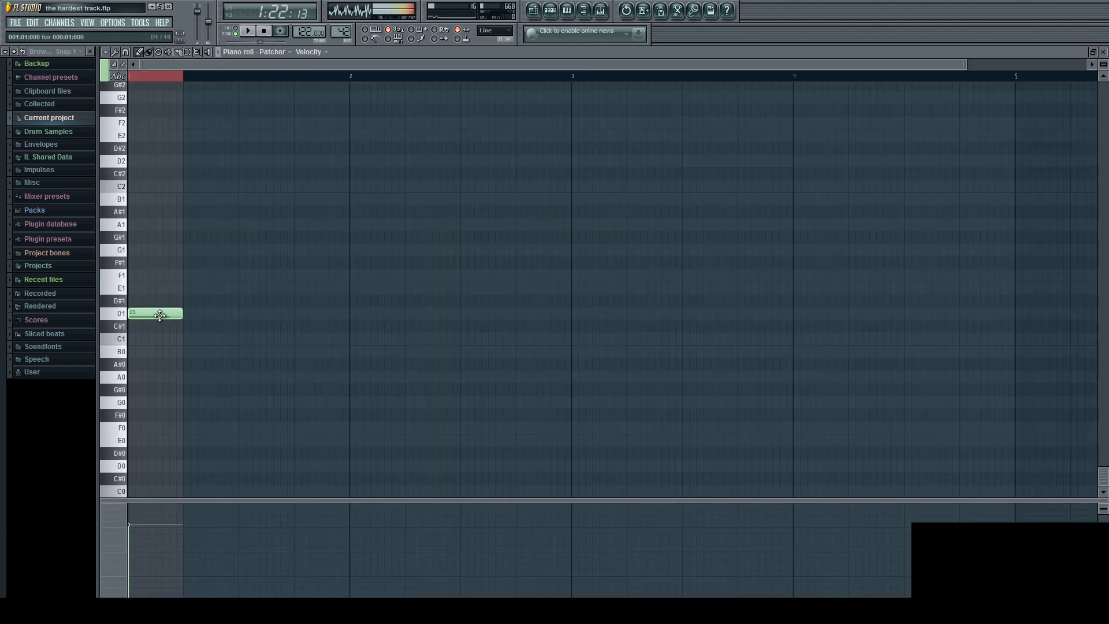
left_click_drag(161, 316, 155, 196)
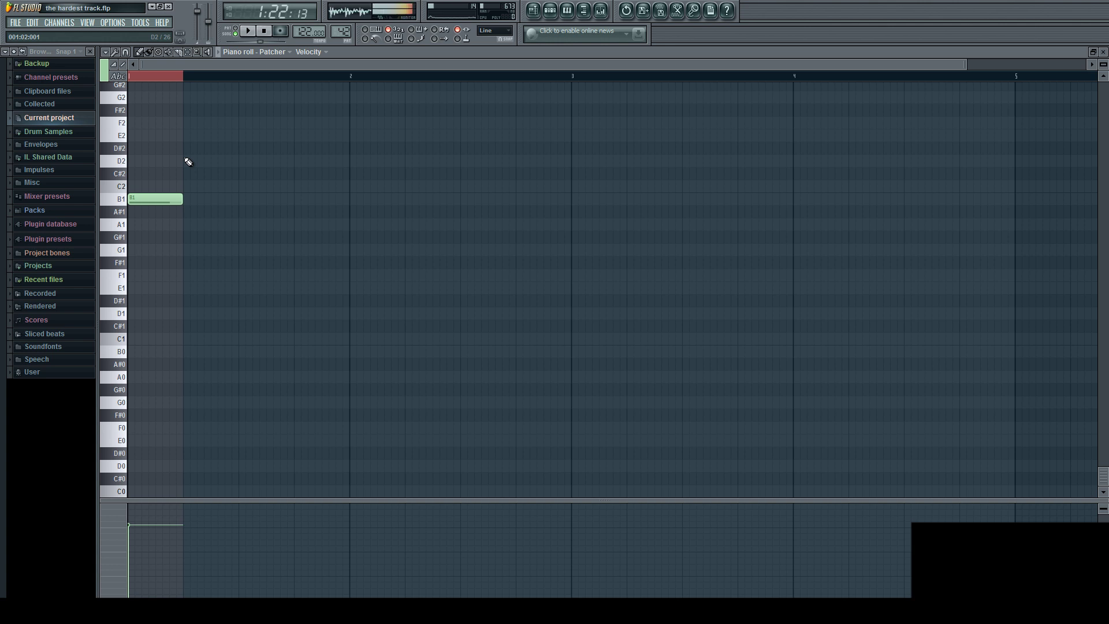
left_click_drag(151, 199, 140, 381)
left_click(247, 31)
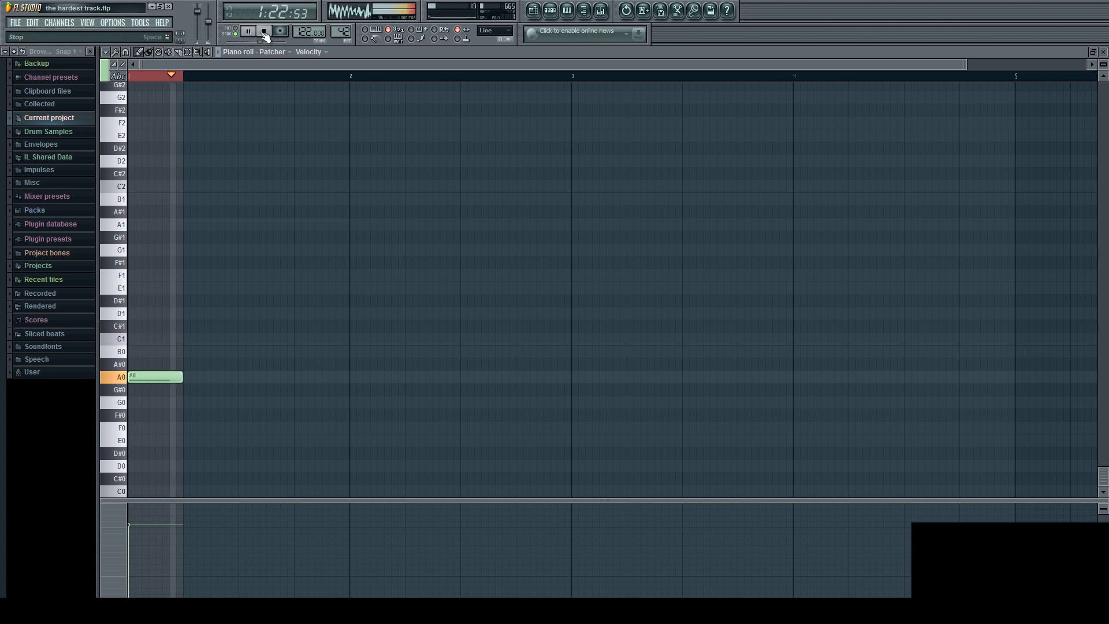
left_click(264, 32)
left_click_drag(156, 376, 156, 314)
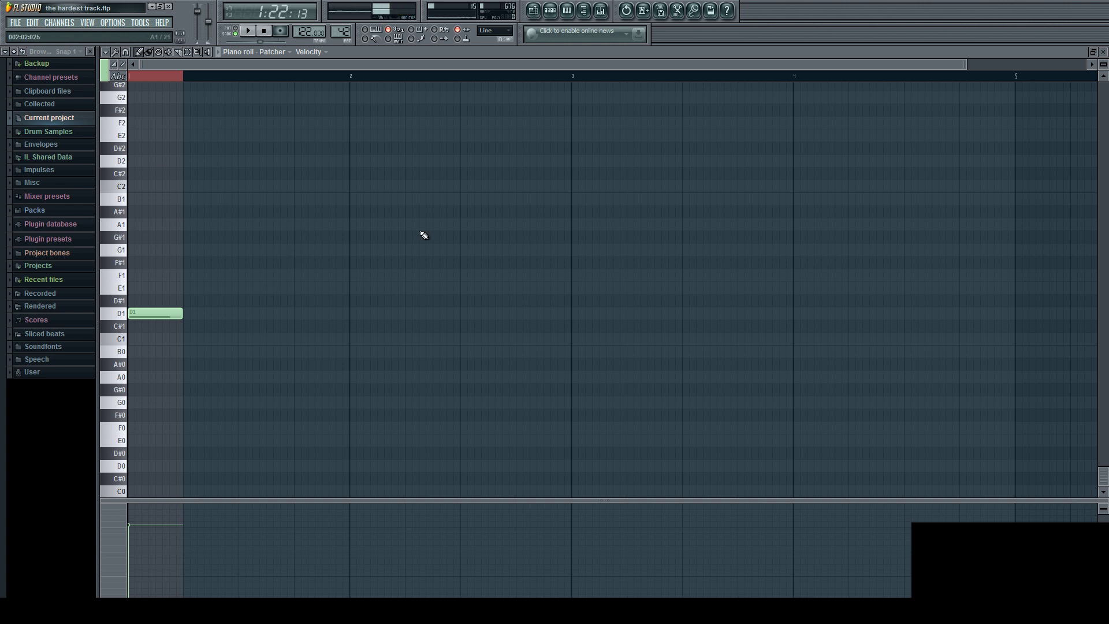
Go back to the playlist with all tracks unmuted, clear the time selection and play from bar 42.
left_click(533, 10)
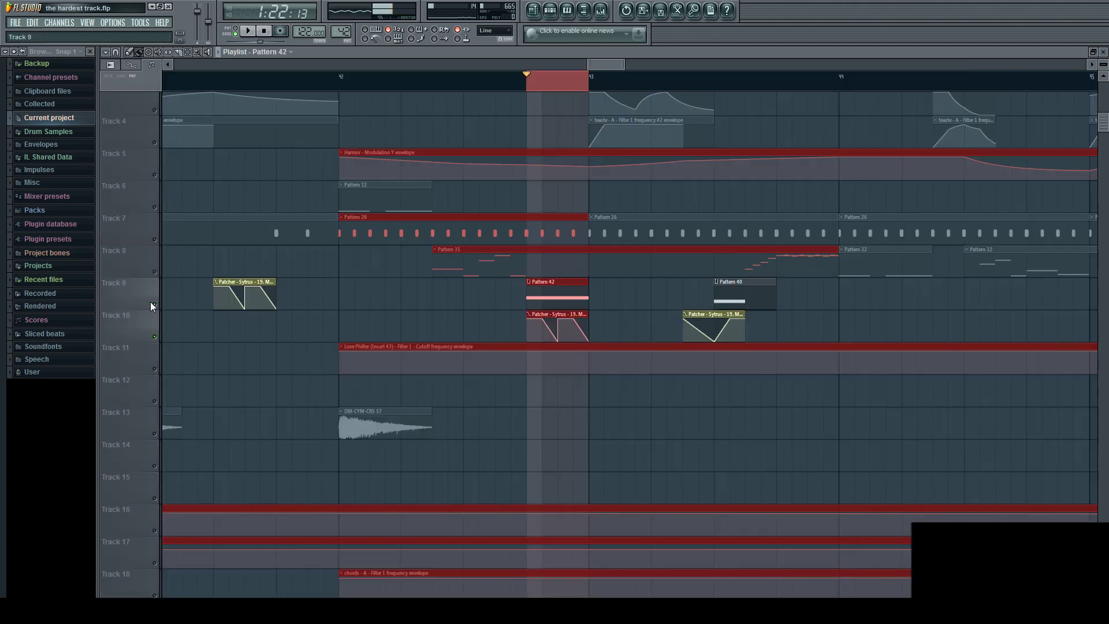
left_click_drag(366, 304, 595, 417)
left_click_drag(672, 396, 537, 396)
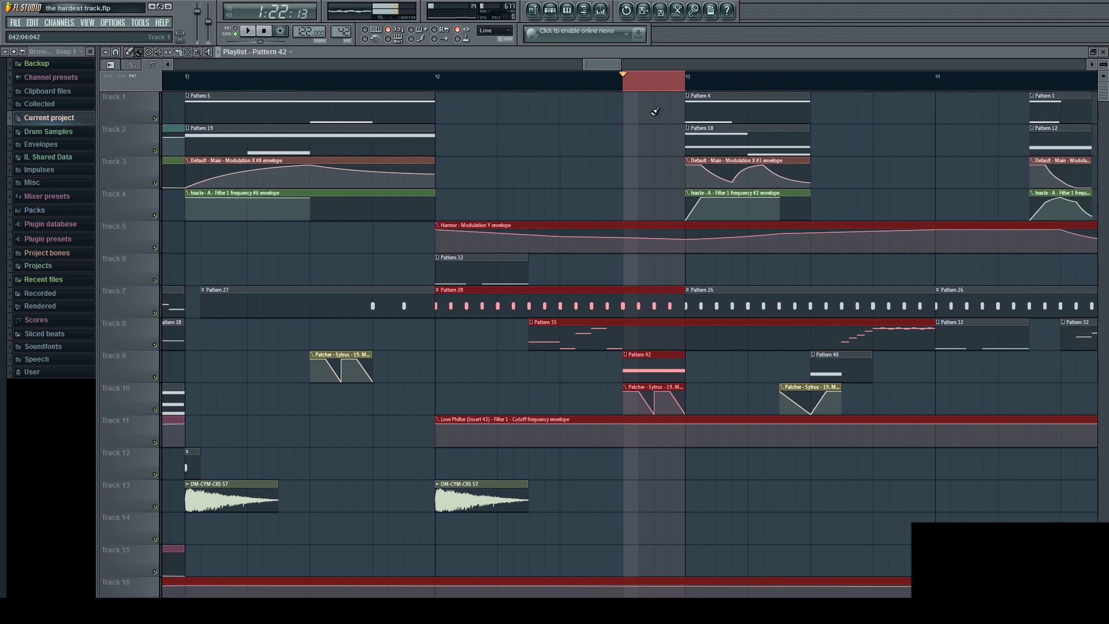
left_click(647, 95)
left_click(437, 75)
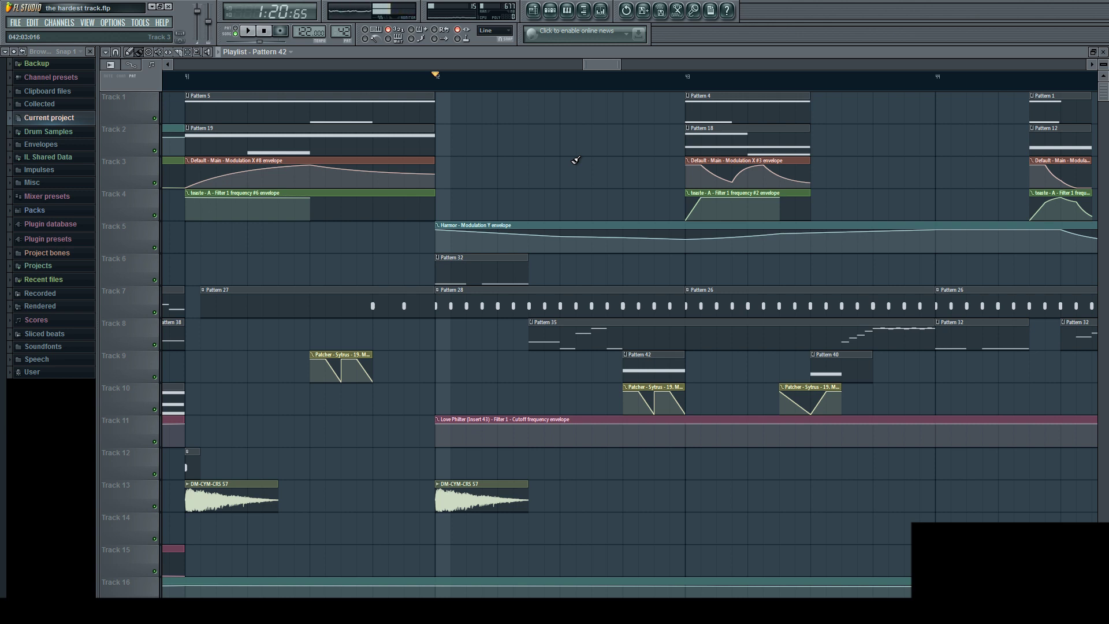
key("space")
Select bar 41 as the playback range and leave only Tracks 1 to 4 audible.
left_click(258, 87)
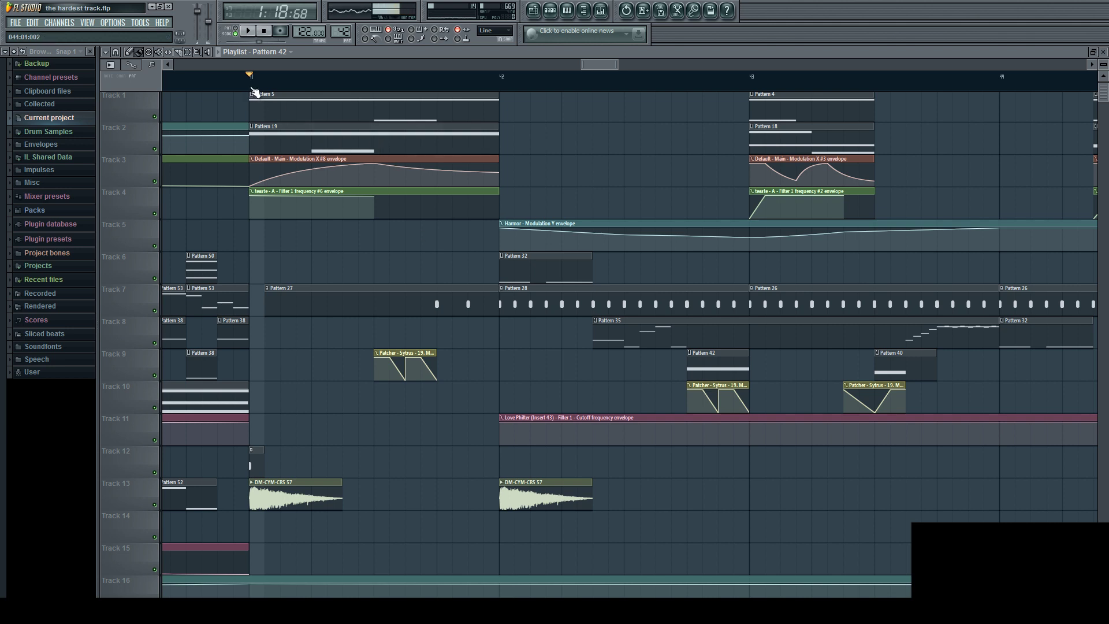
left_click_drag(252, 86, 499, 81)
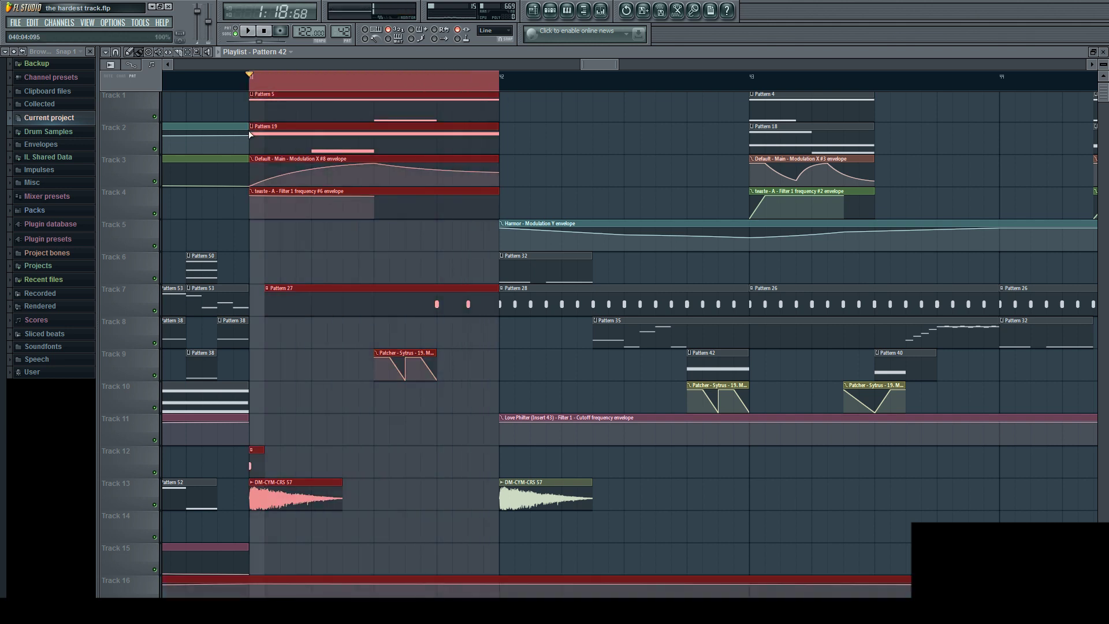
right_click(154, 116)
left_click(154, 149)
left_click(154, 181)
left_click(154, 213)
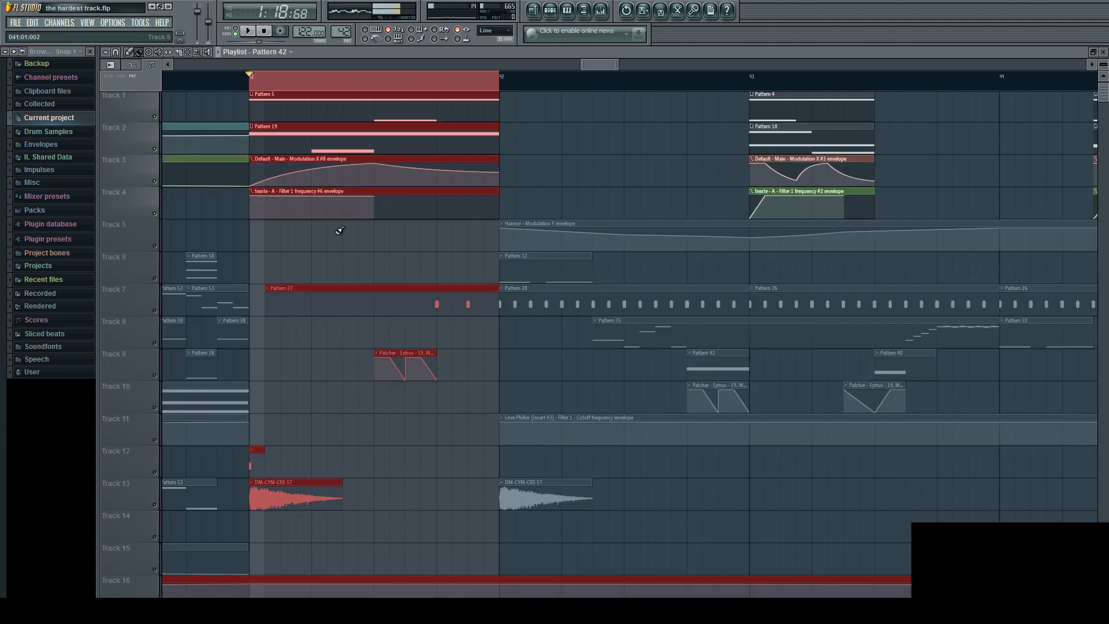
Open Pattern 19 in the piano roll, delete the short G#2 slide note and move the long C#3 note to G3.
double_click(345, 146)
scroll(329, 218, "down", 1)
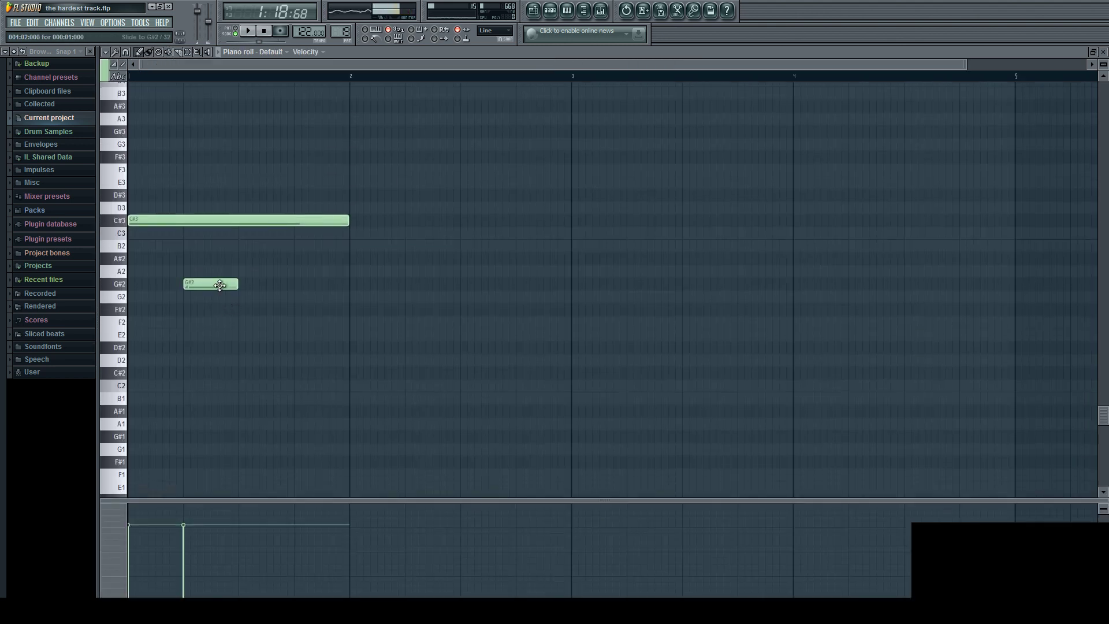
right_click(220, 283)
left_click_drag(178, 219, 179, 144)
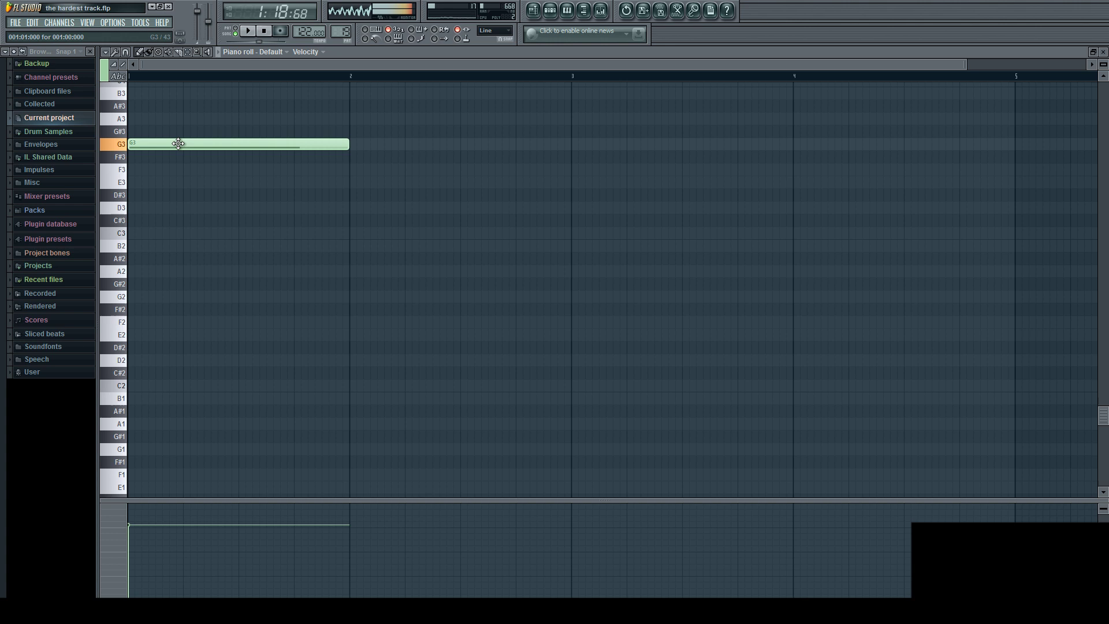
Play Pattern 19 with the long note at G3, then move the note down to G2 and play the pattern again.
scroll(251, 238, "up", 1)
left_click(247, 31)
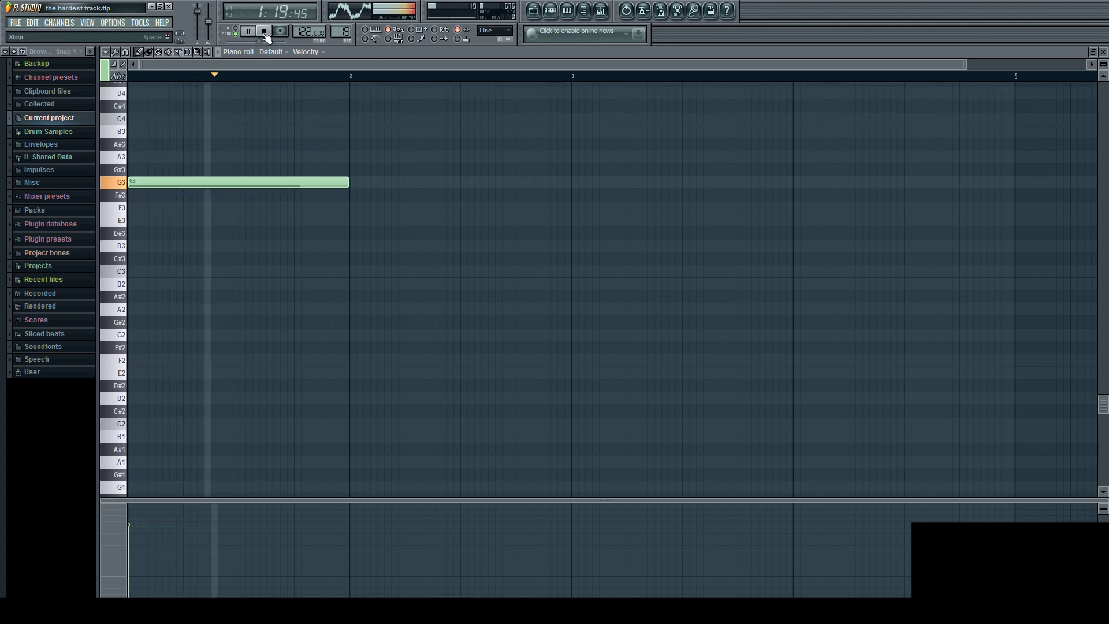
left_click(264, 33)
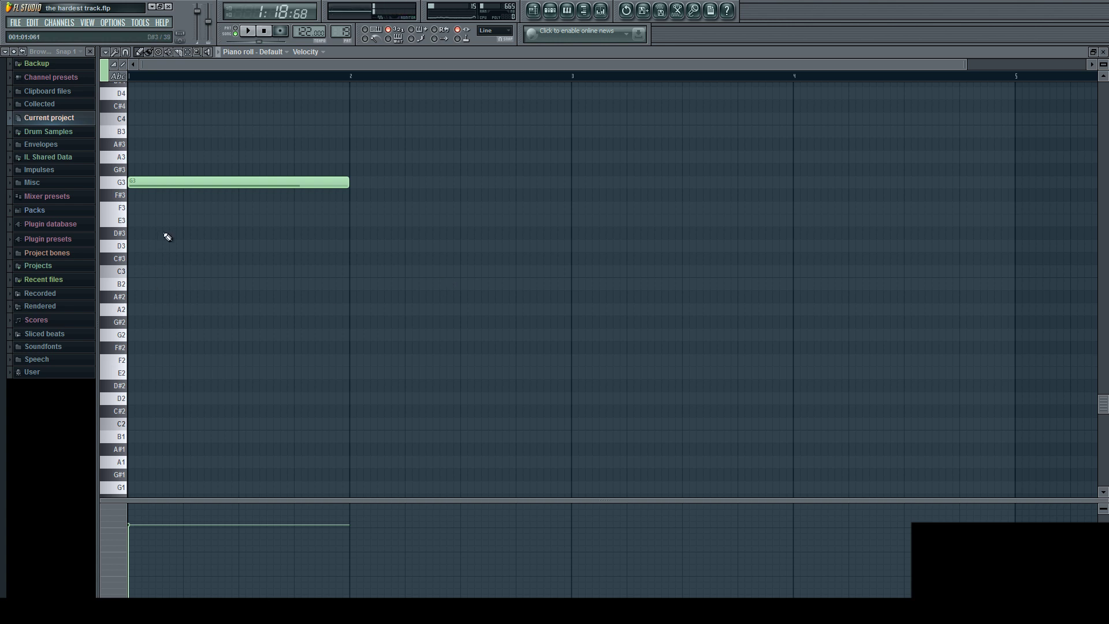
left_click_drag(180, 183, 181, 336)
left_click(248, 31)
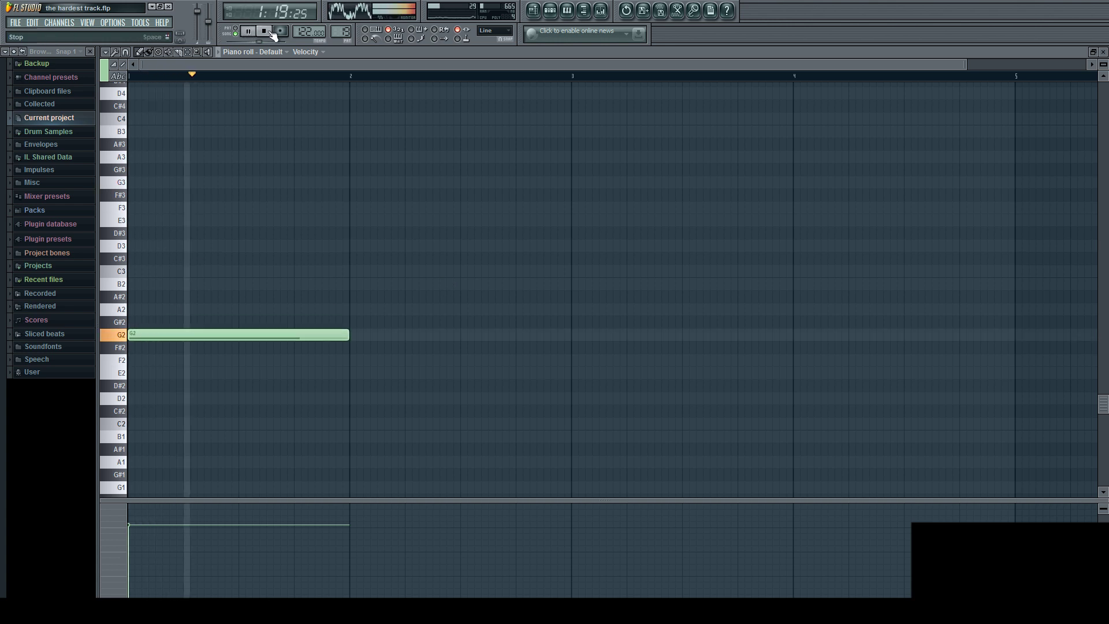
Raise the long note to A3, add a one-bar slide note at B2 and stop playback.
left_click_drag(250, 329, 202, 154)
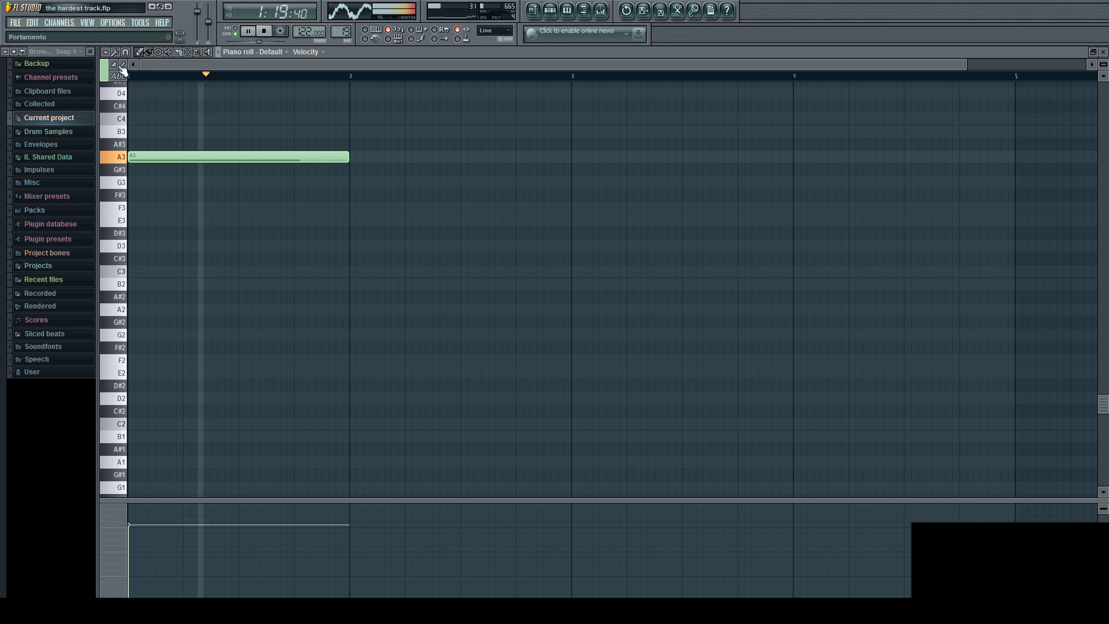
mouse_move(190, 284)
left_mouse_down()
mouse_move(248, 307)
mouse_move(231, 312)
left_mouse_up()
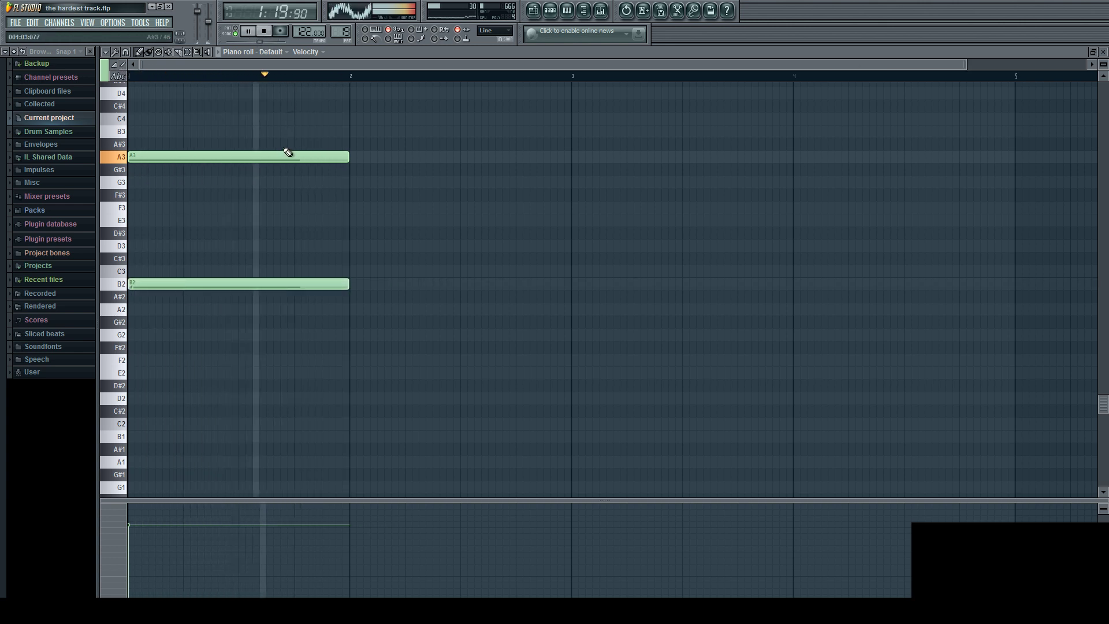
key("space")
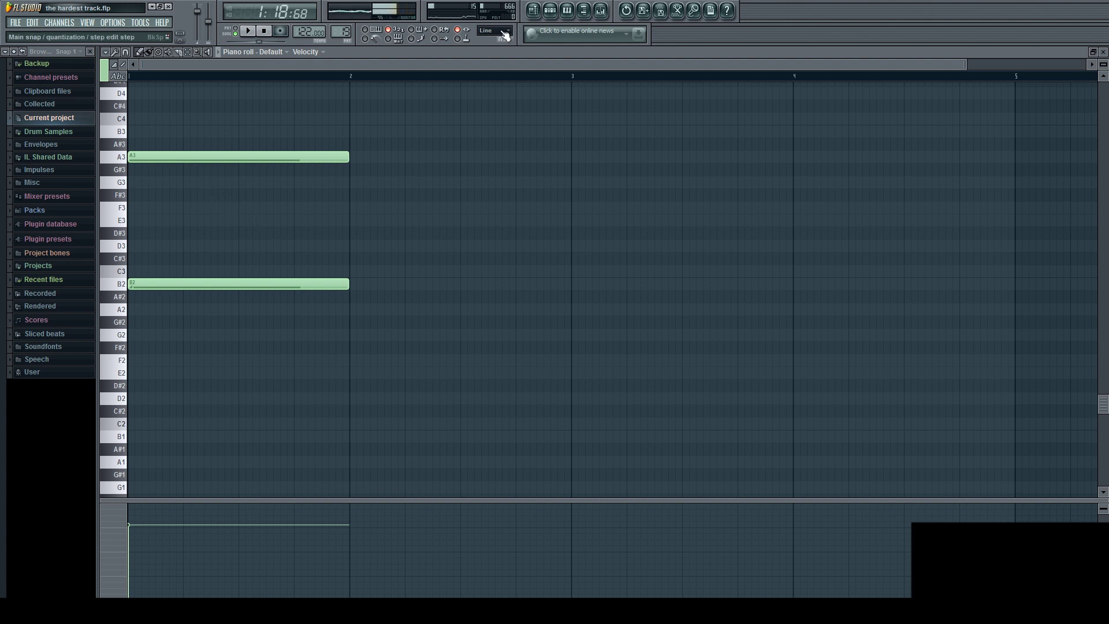
Check the Pattern 19 clip in the playlist, then reopen its Default channel notes in the piano roll.
left_click(534, 11)
left_click(552, 12)
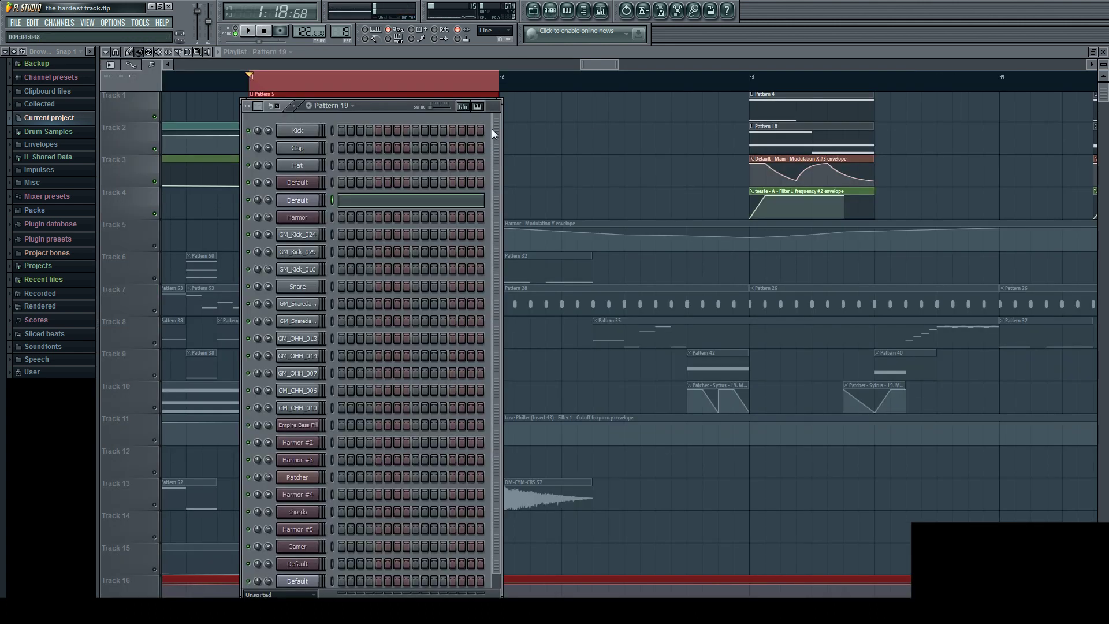
left_click(395, 181)
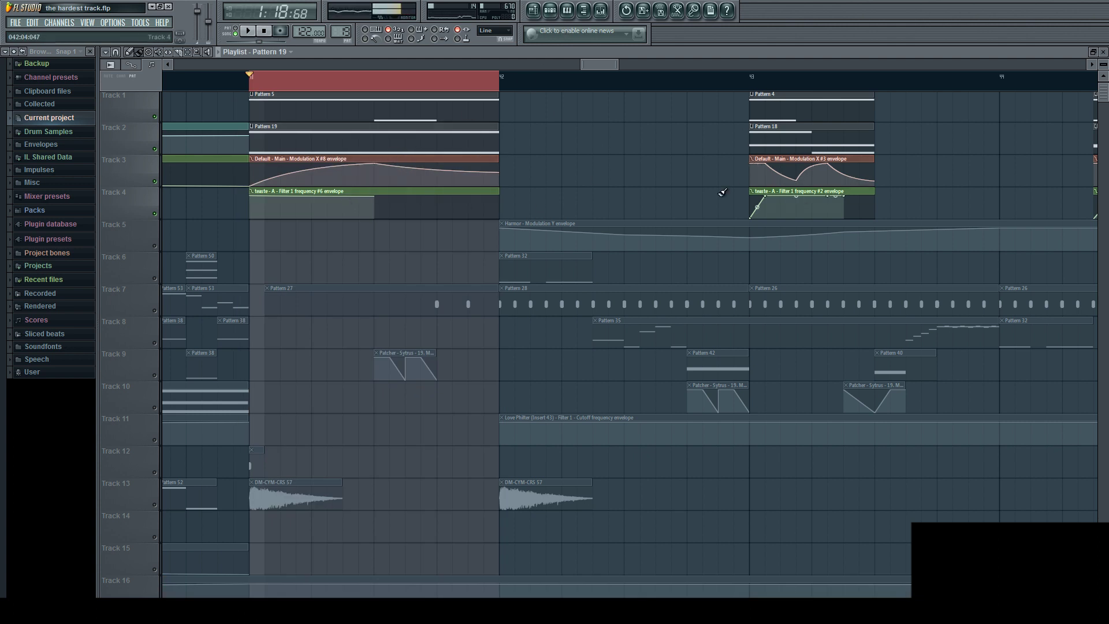
left_click(550, 10)
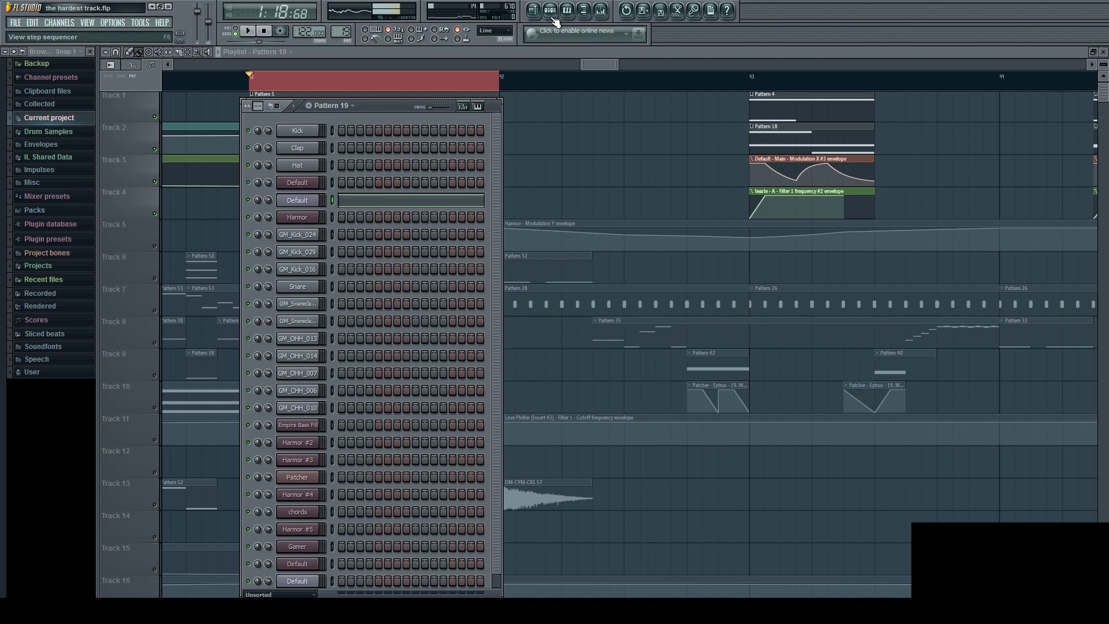
left_click(372, 202)
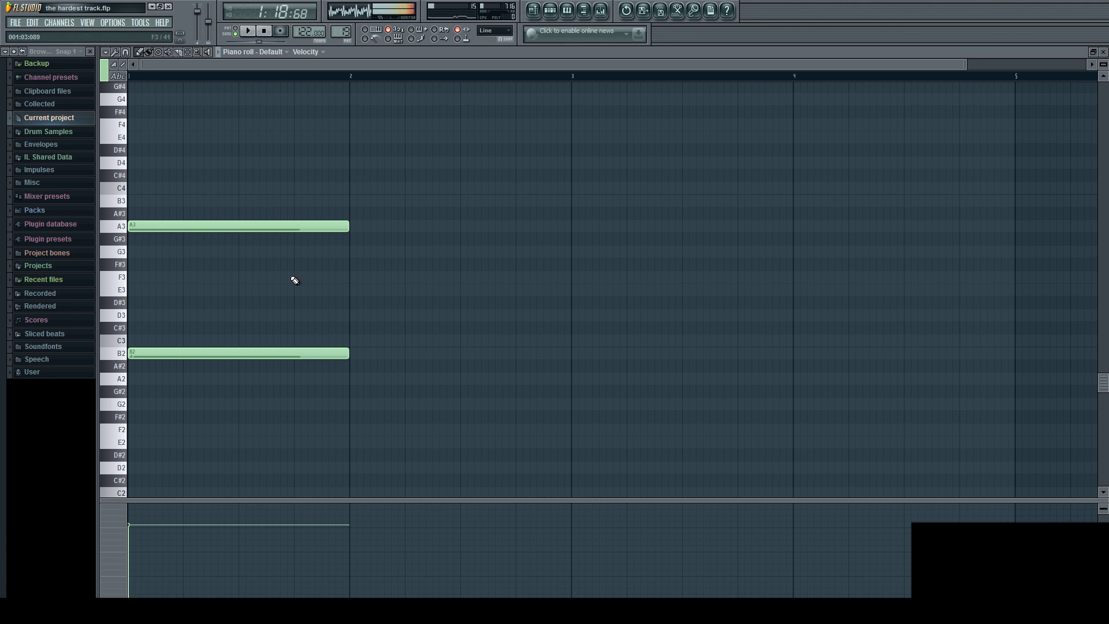
Turn the slide note into a roughly one-beat C3 note on beat 2, lower the long note to G3 and play the pattern.
left_click_drag(349, 352, 226, 342)
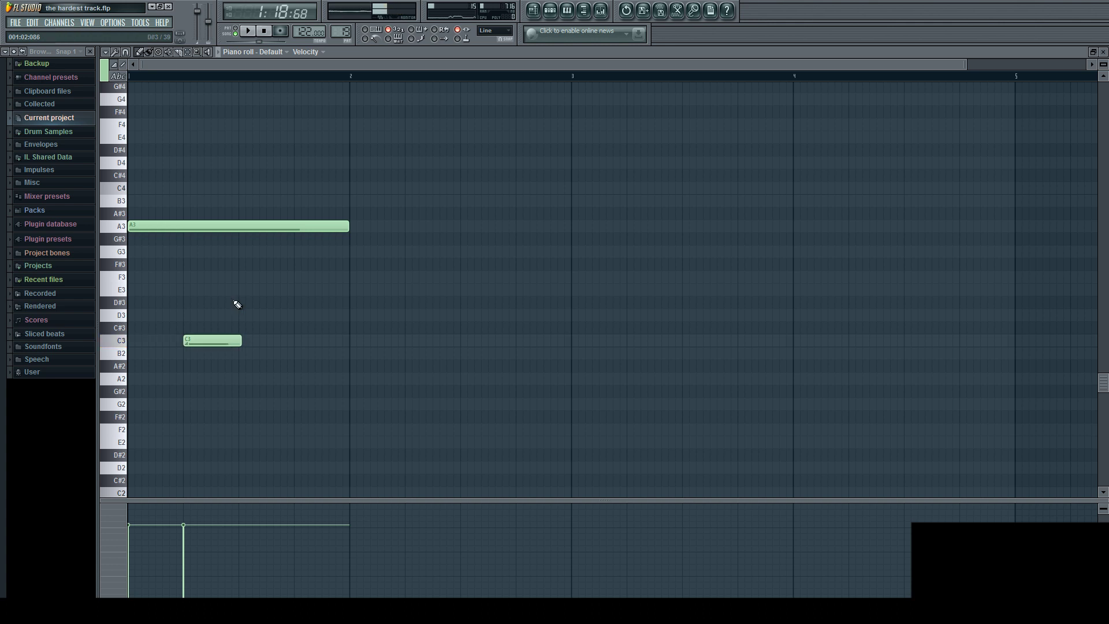
left_click_drag(180, 230, 168, 258)
left_click(248, 31)
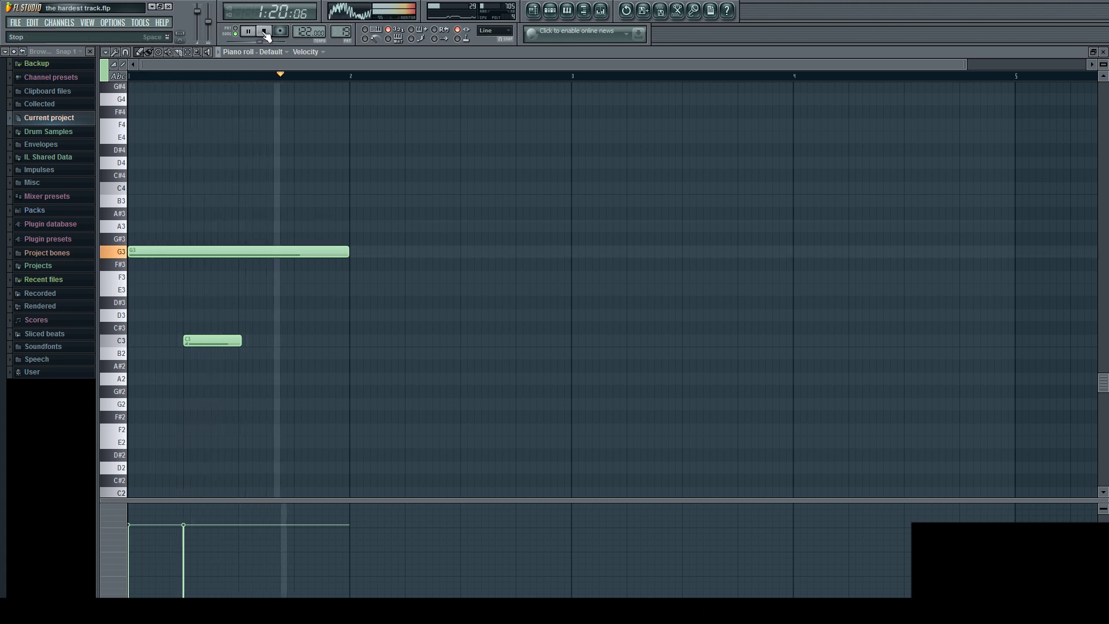
left_click(263, 31)
Lower the long note to D3 and the short slide note to A2 and on to G2, with playback running.
left_click_drag(169, 251, 203, 379)
key("space")
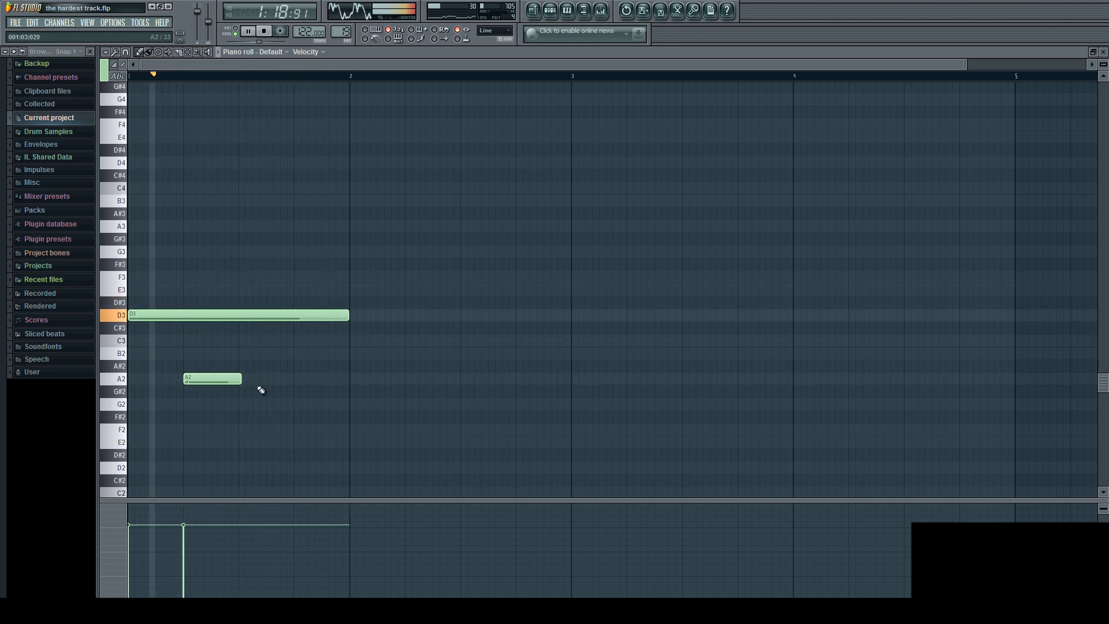
scroll(260, 389, "down", 3)
scroll(235, 388, "down", 3)
left_click_drag(217, 302, 218, 328)
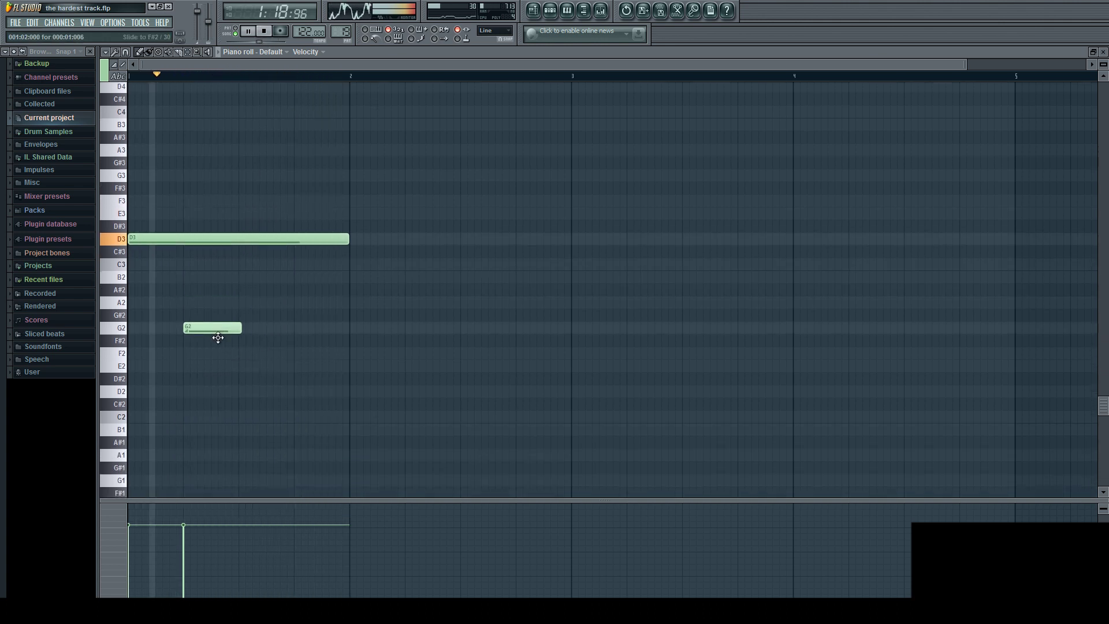
key("space")
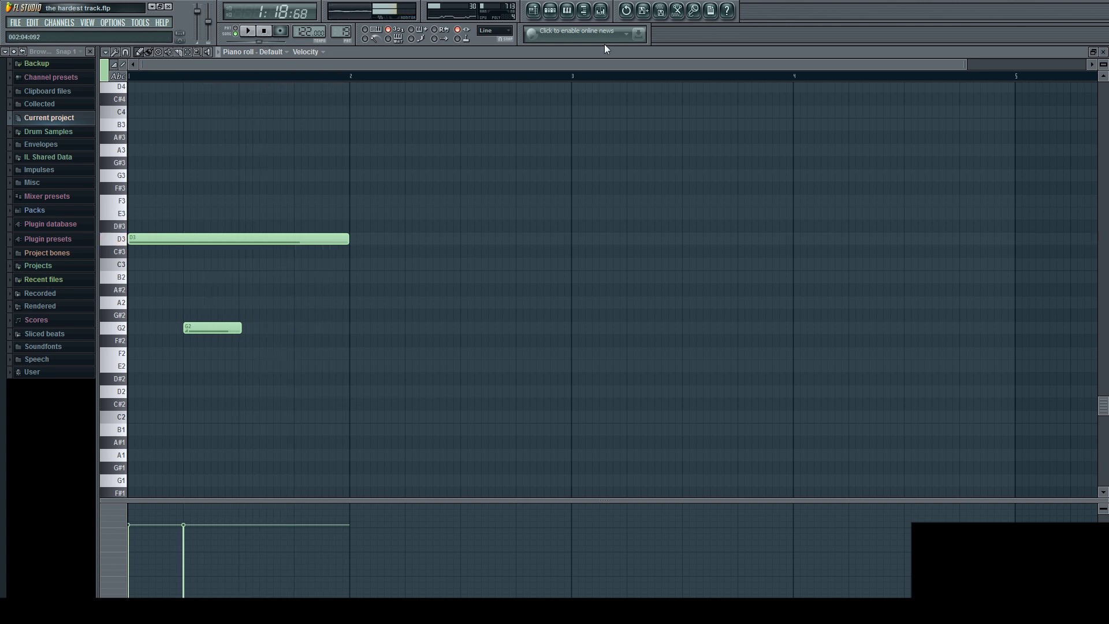
Return to the playlist, clear the bar 41 time selection and place the playback position at the start of bar 41.
left_click(533, 10)
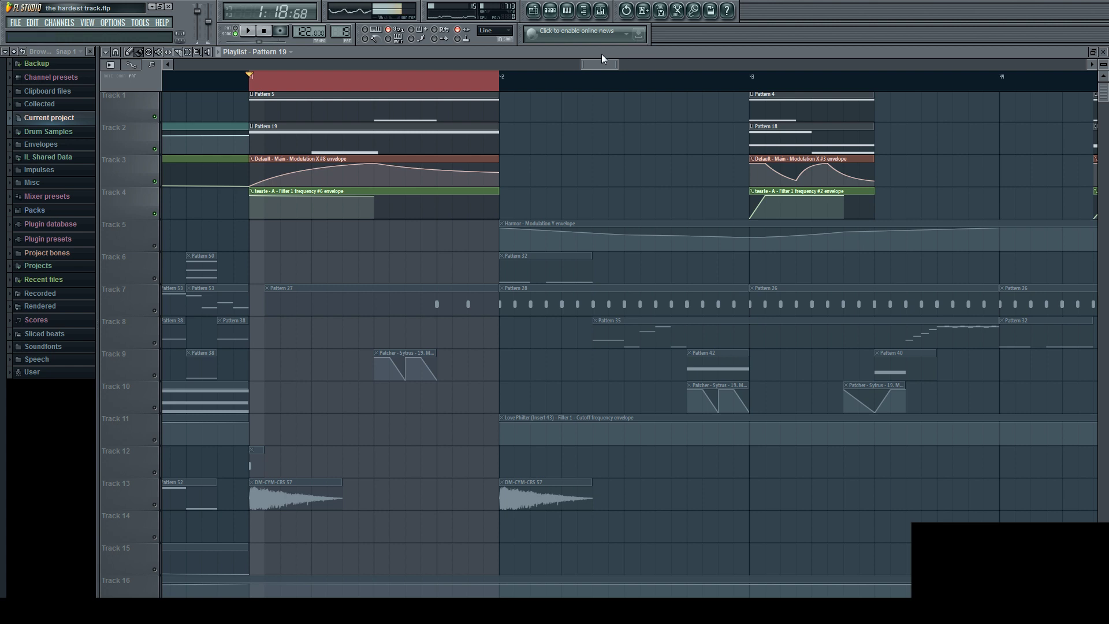
left_click_drag(616, 65, 721, 67)
scroll(578, 76, "right", 2)
left_click(418, 78)
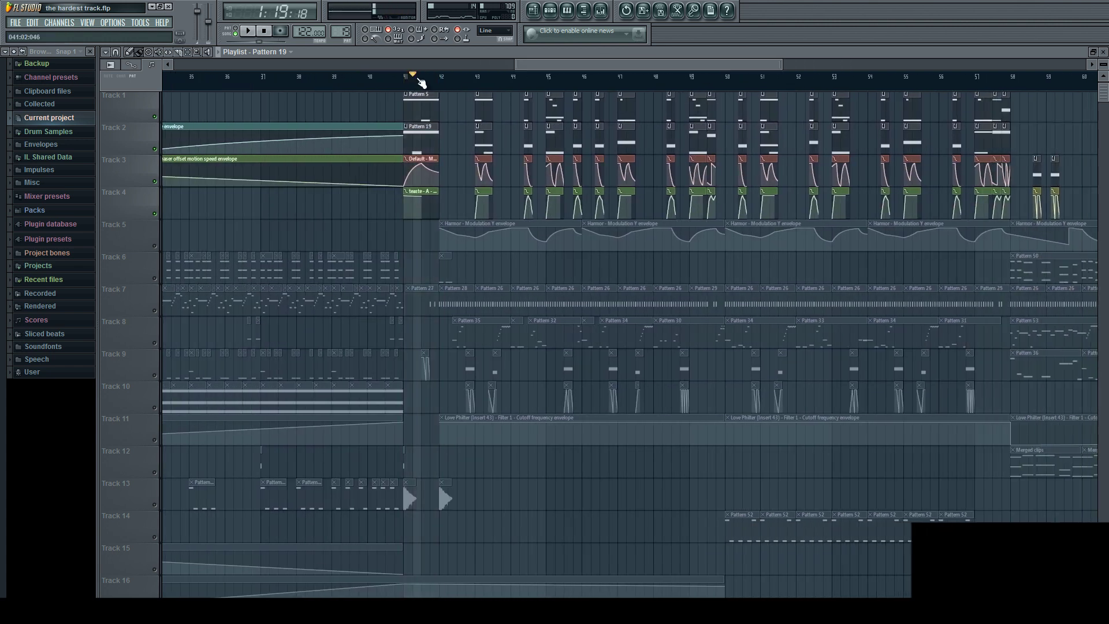
left_click_drag(522, 65, 559, 63)
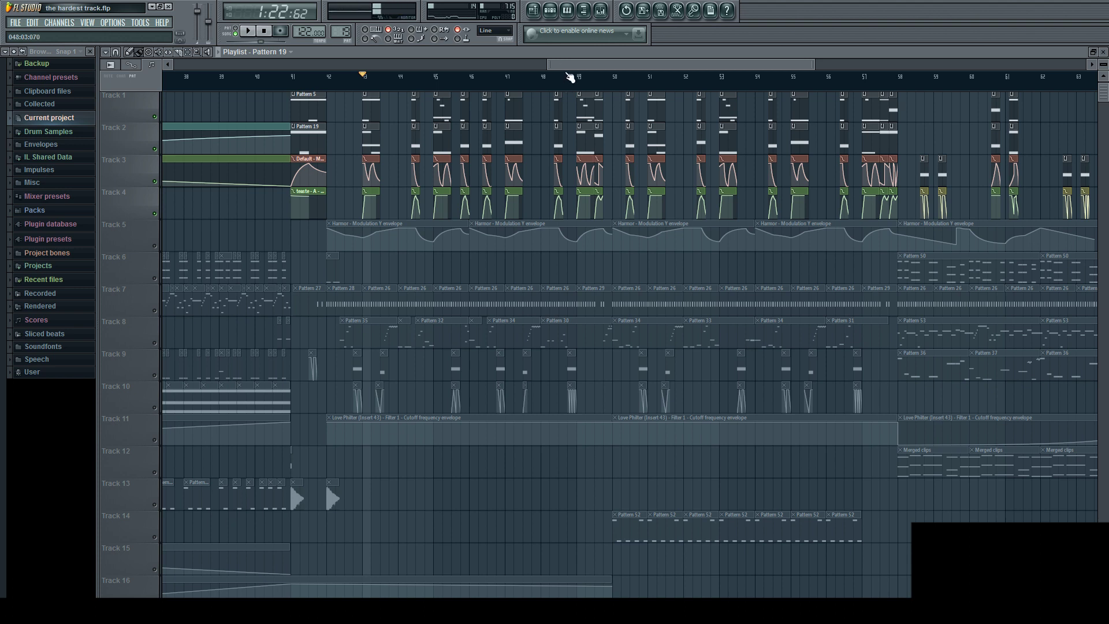
mouse_move(567, 64)
left_mouse_down()
mouse_move(589, 67)
mouse_move(546, 65)
mouse_move(695, 62)
mouse_move(585, 59)
left_mouse_up()
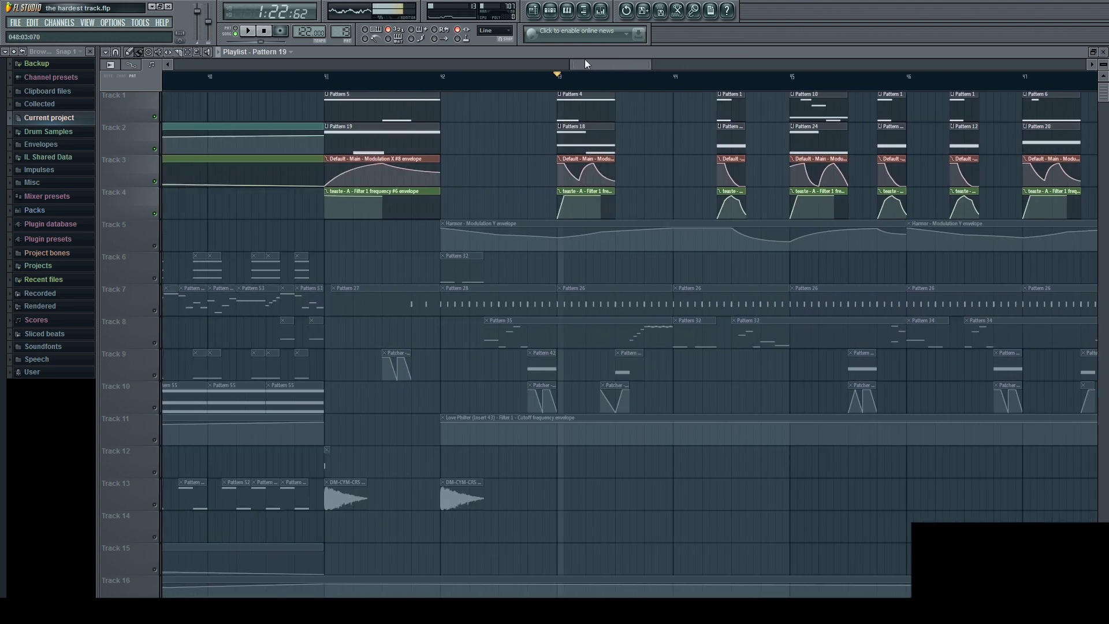
left_click(328, 82)
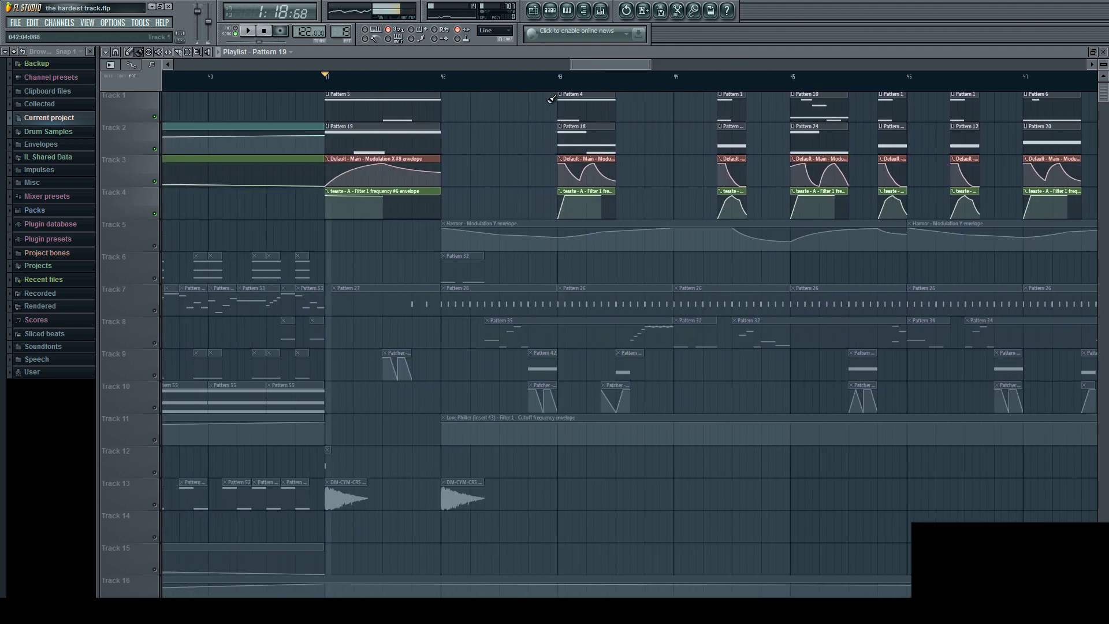
Place the playback position at bar 49, where the Pattern 10 and Pattern 24 clips start.
scroll(633, 149, "right", 5)
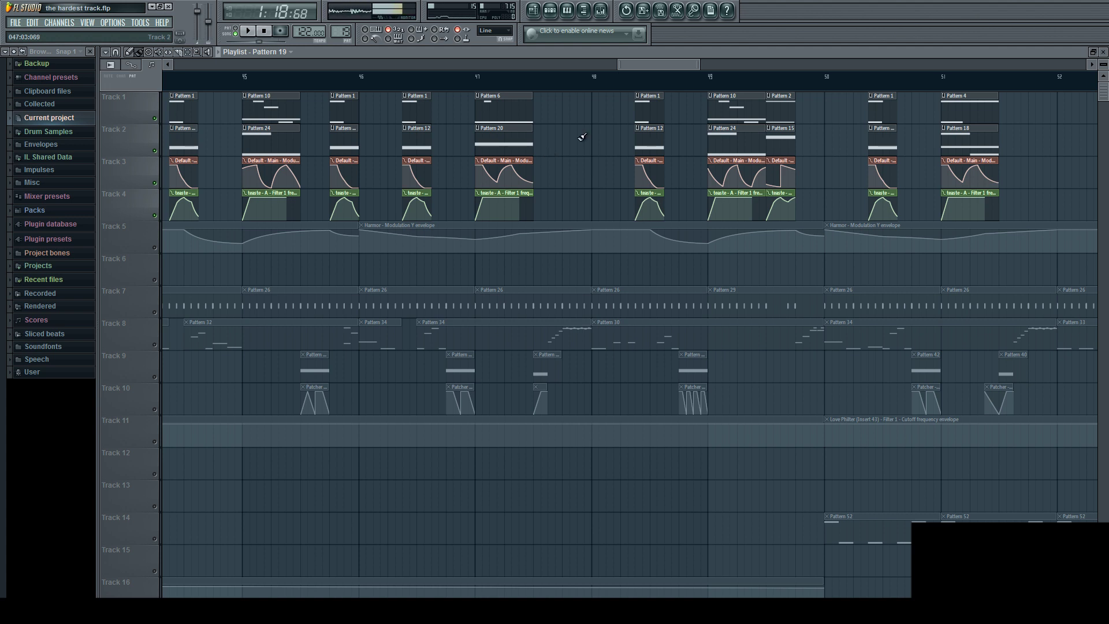
left_click(709, 81)
scroll(635, 164, "right", 2)
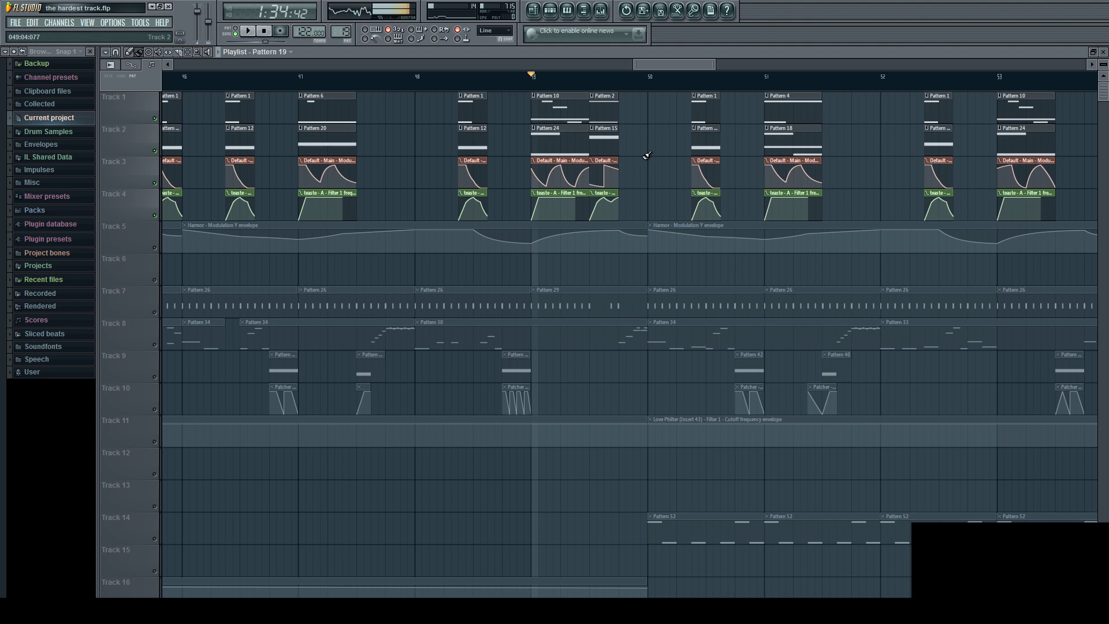
Open the mixer, view the Maximus effect on the Master track and return to the playlist.
left_click(601, 11)
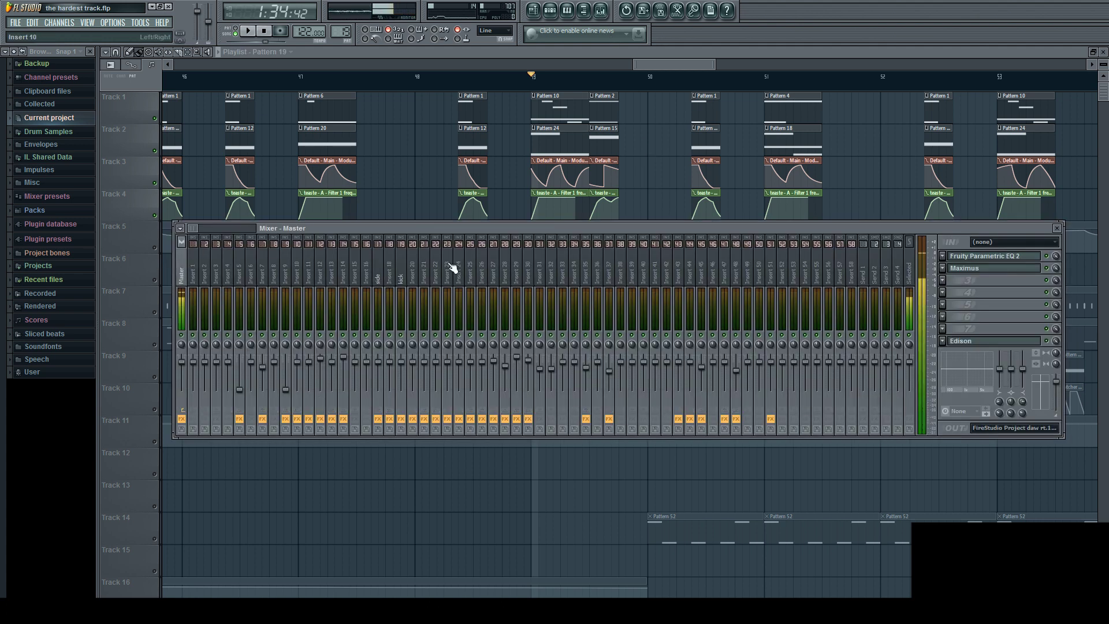
left_click(984, 269)
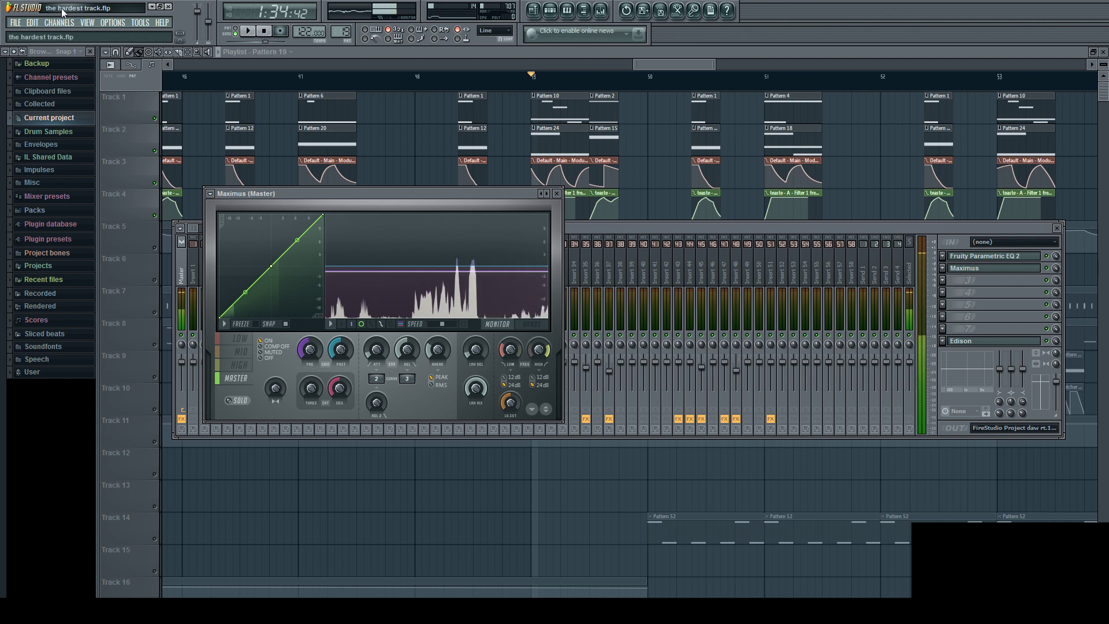
left_click(646, 53)
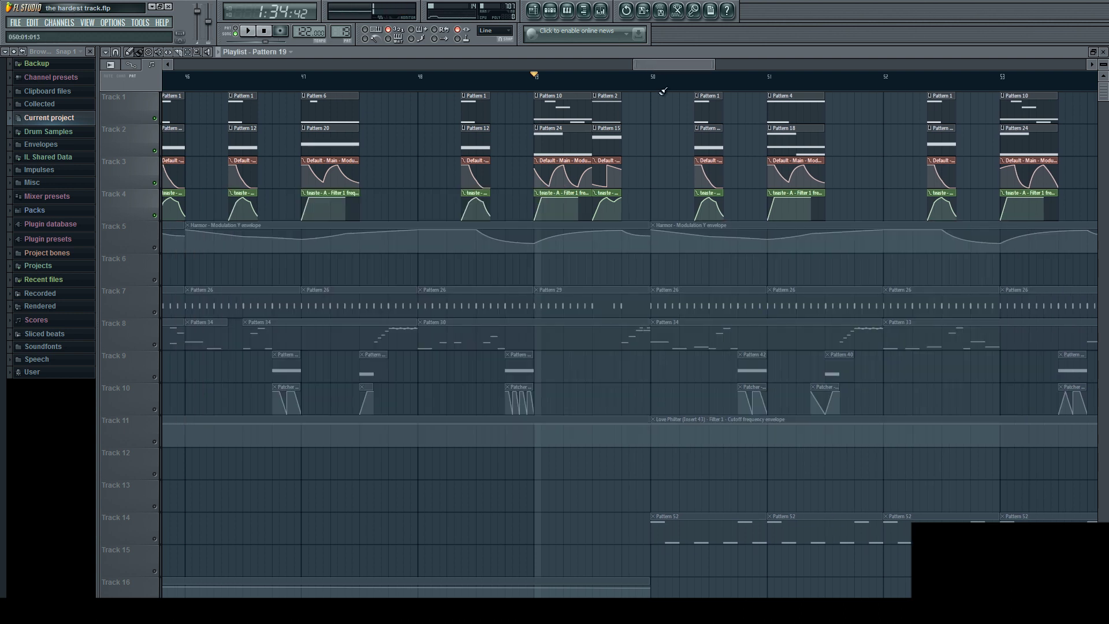
Play the drop around bar 53 and stop, then place the playback position at bar 45 and at bar 51.
key("space")
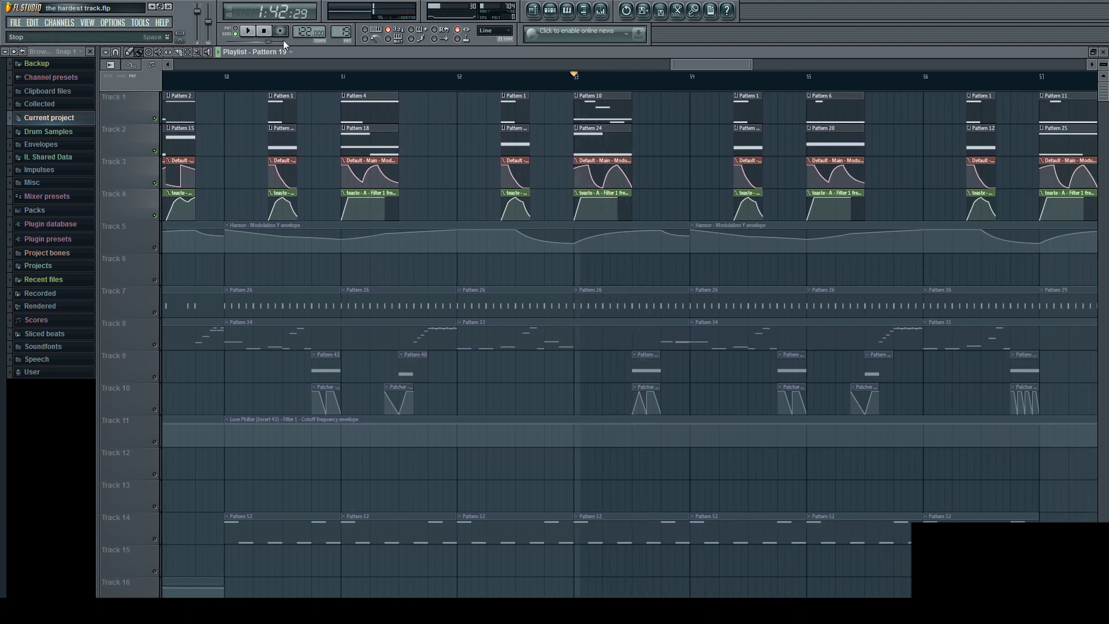
key("space")
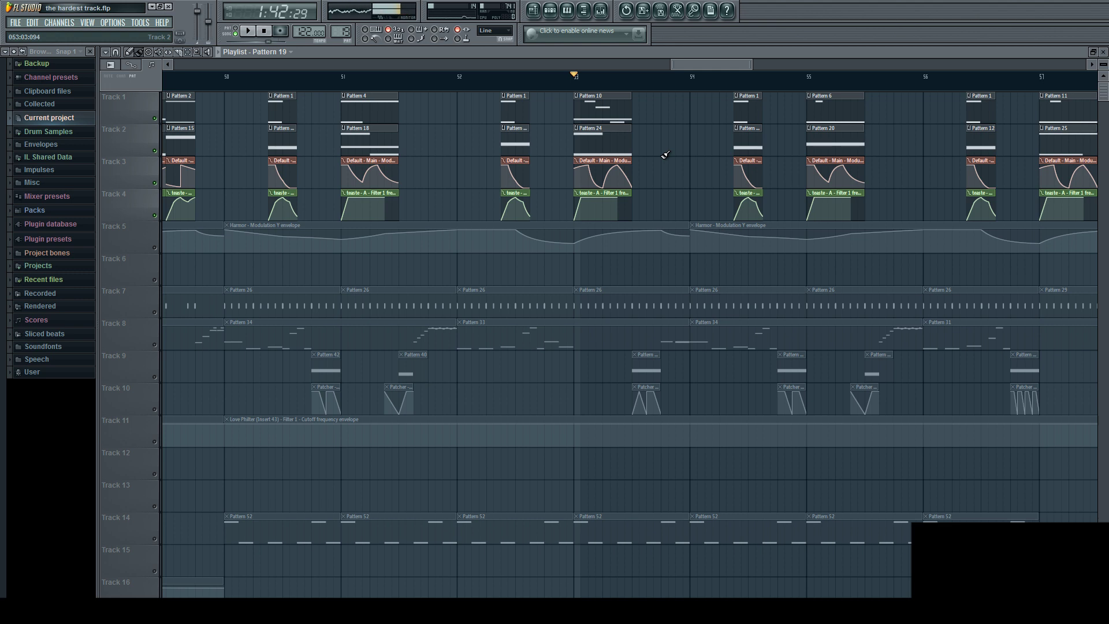
left_click_drag(749, 64, 685, 64)
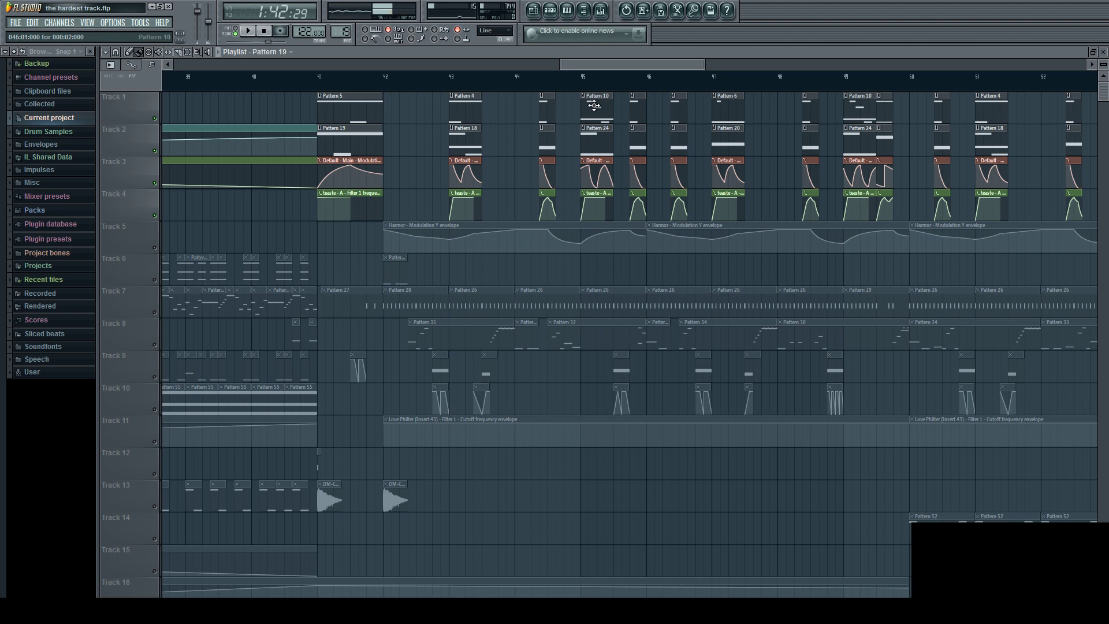
left_click(586, 74)
scroll(601, 118, "right", 3)
scroll(578, 133, "right", 2)
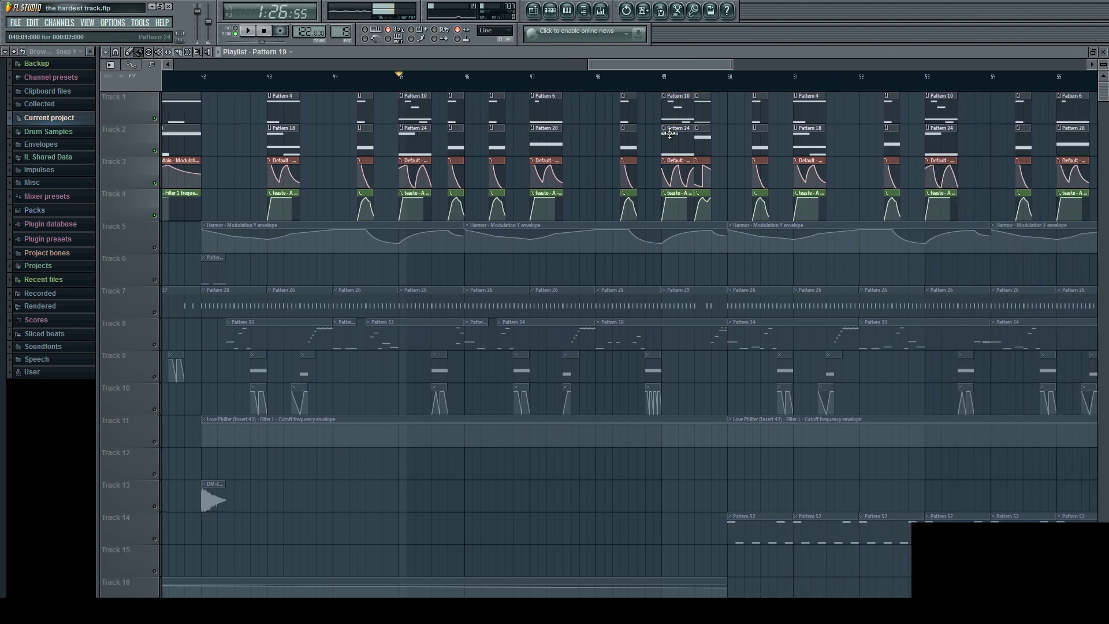
scroll(671, 137, "right", 4)
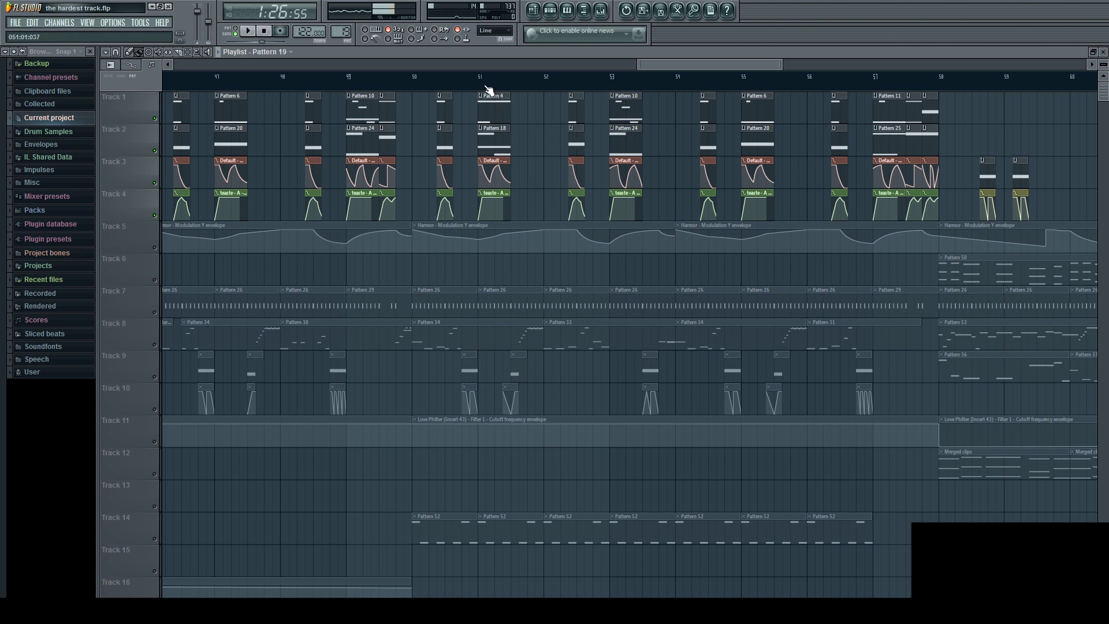
left_click(479, 76)
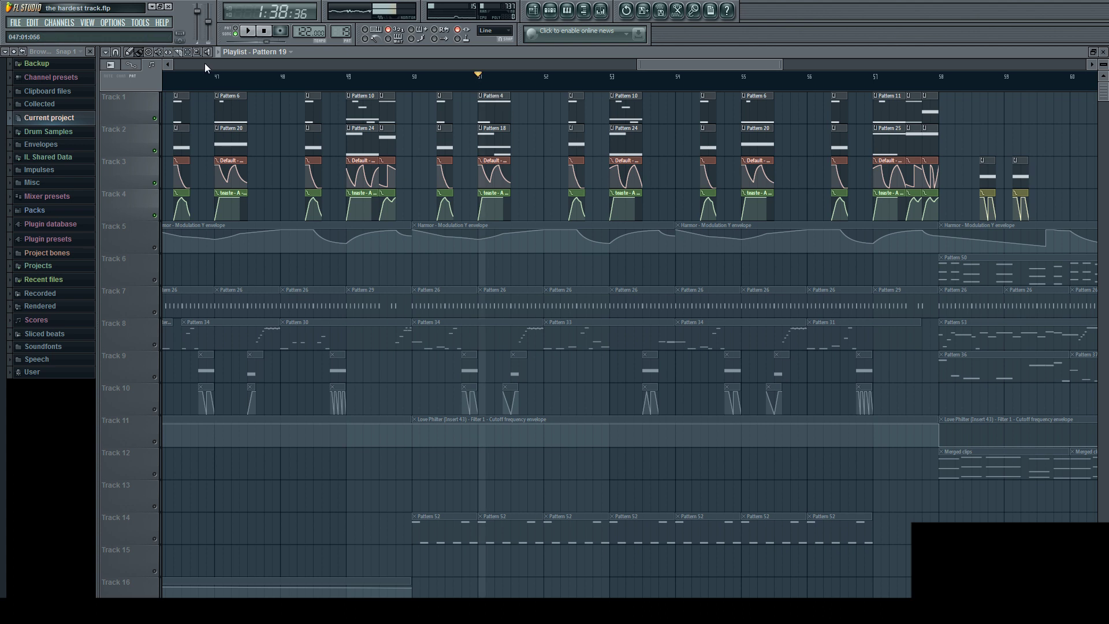
Play Tracks 1 to 4 from bar 51, jumping to the clips in bars 57, 60 and 64.
left_click(248, 30)
left_click(878, 76)
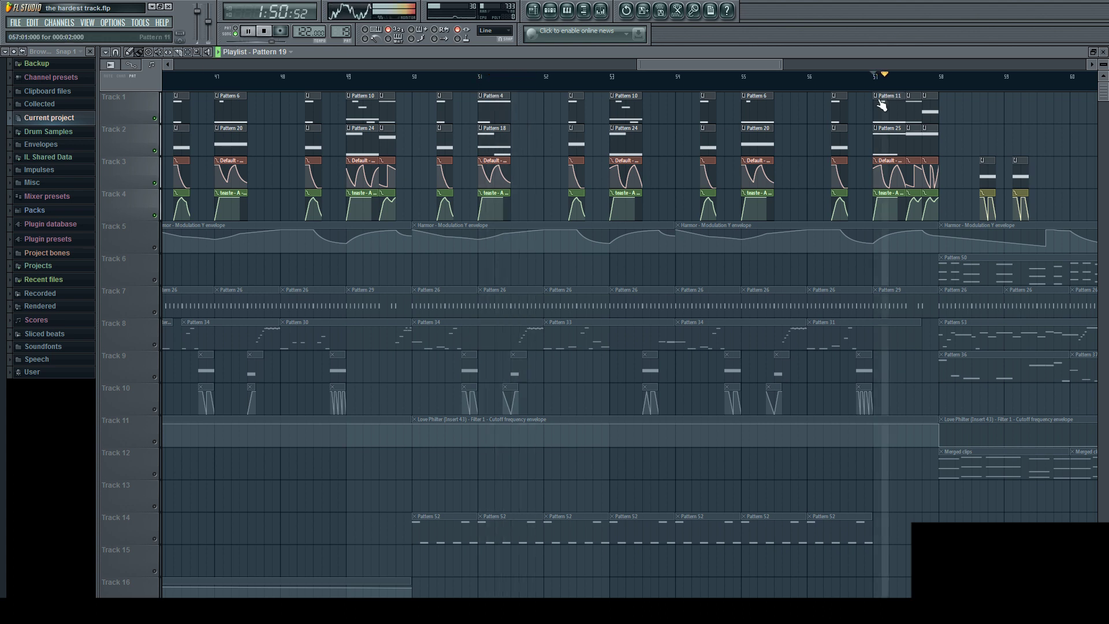
scroll(680, 153, "right", 4)
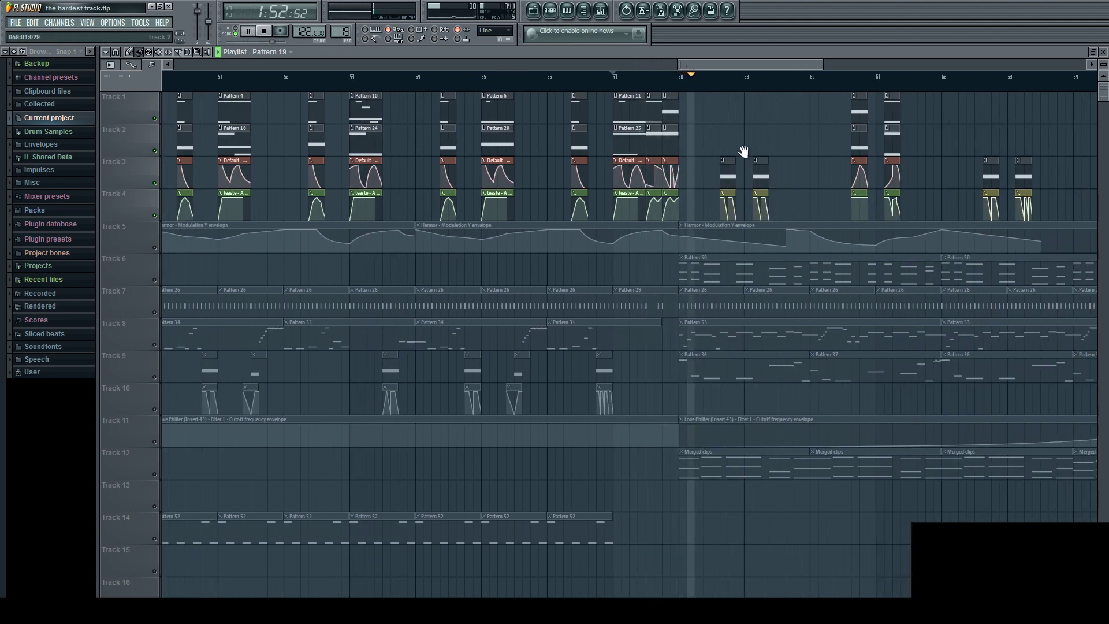
scroll(742, 153, "right", 2)
left_click(719, 80)
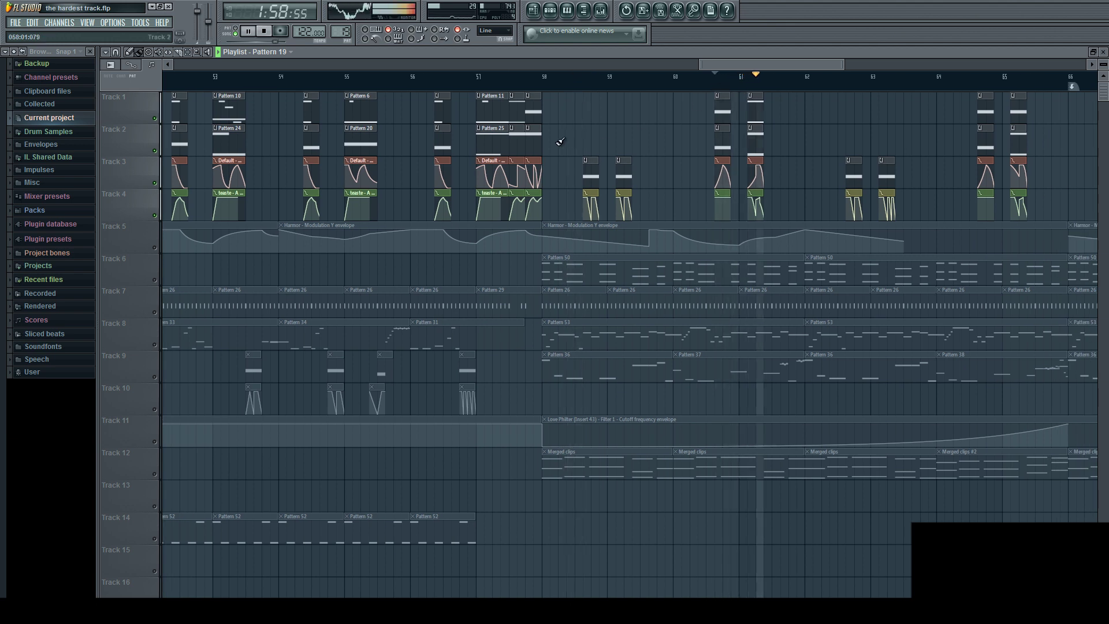
left_click(977, 81)
scroll(612, 129, "left", 4)
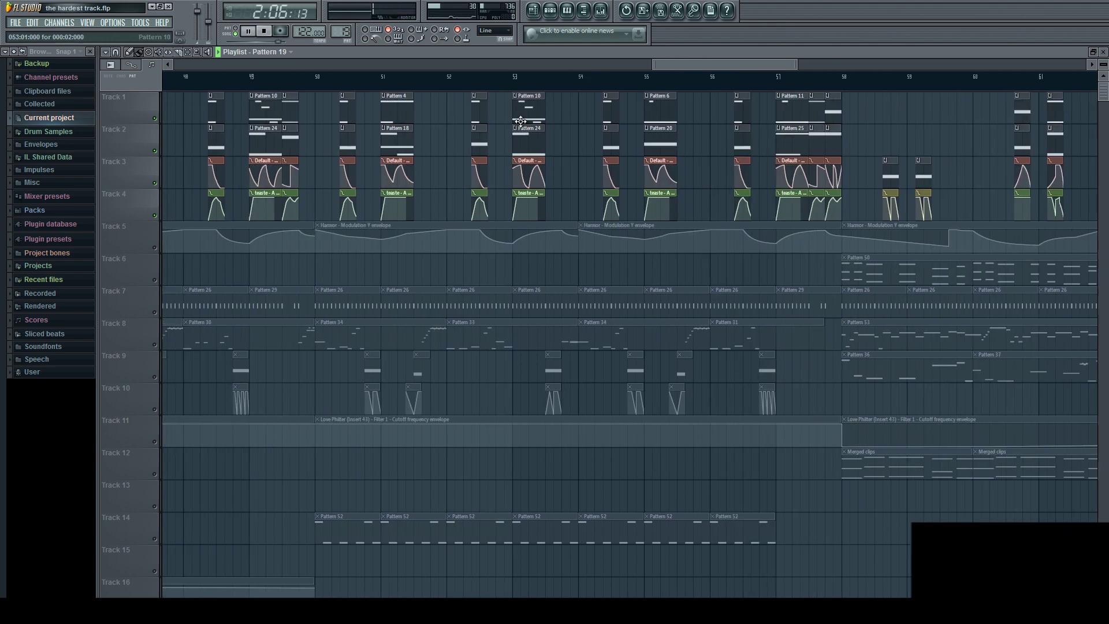
Play Tracks 1 to 4 from bar 50, and jump to the short clips in bar 44.
left_click(382, 78)
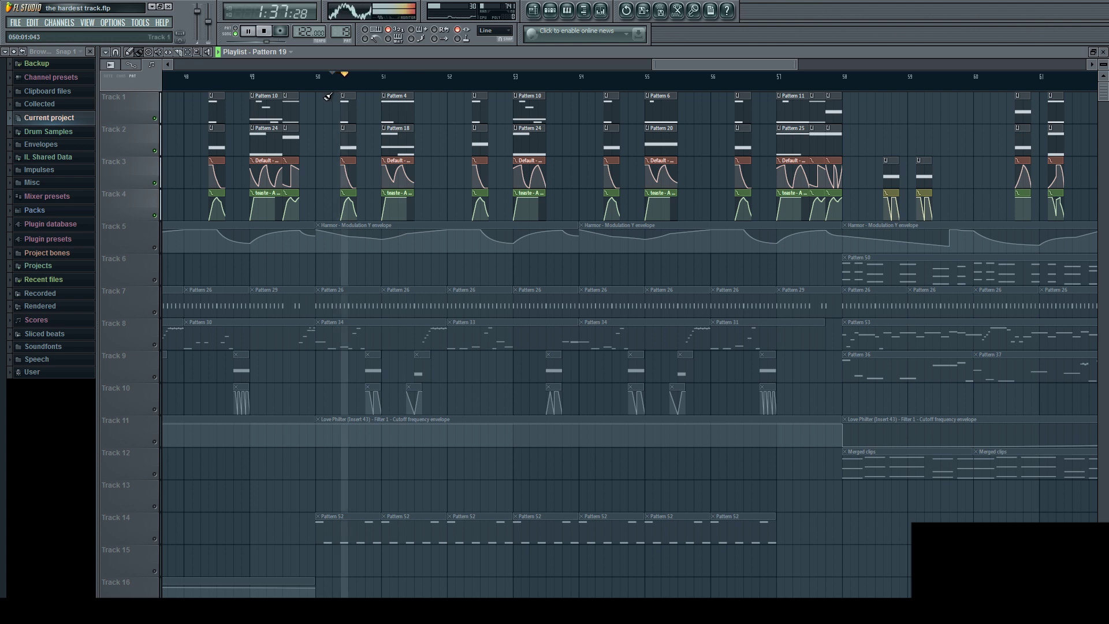
scroll(347, 92, "left", 7)
left_click(433, 87)
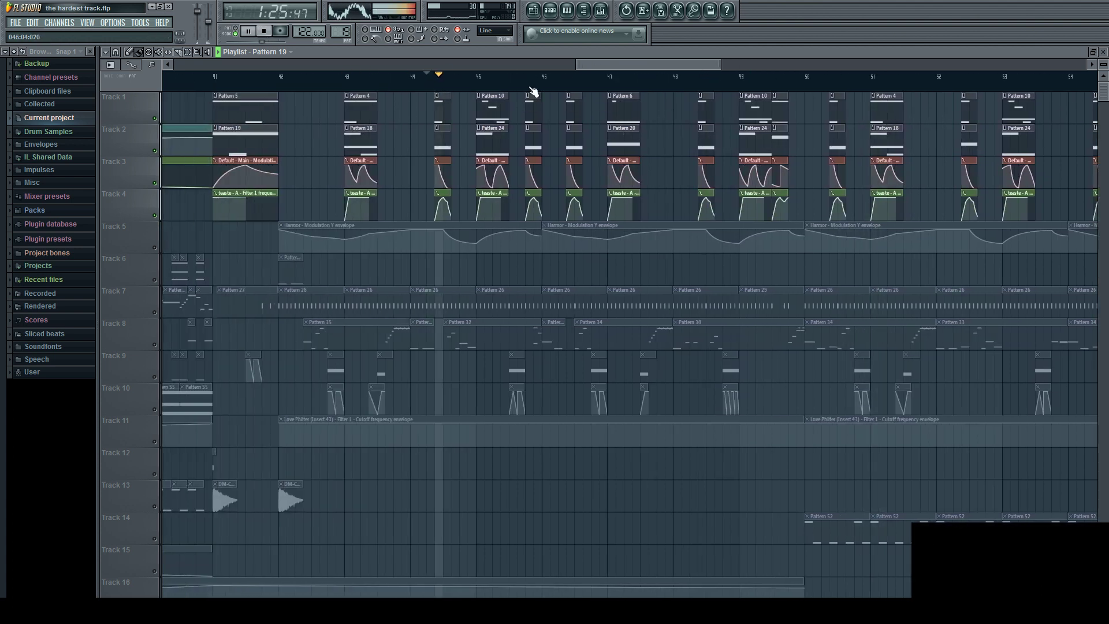
Alternate playback between the short clips late in bar 45 and those in bar 46, and stop.
left_click(529, 88)
left_click(570, 88)
left_click(529, 88)
left_click(570, 88)
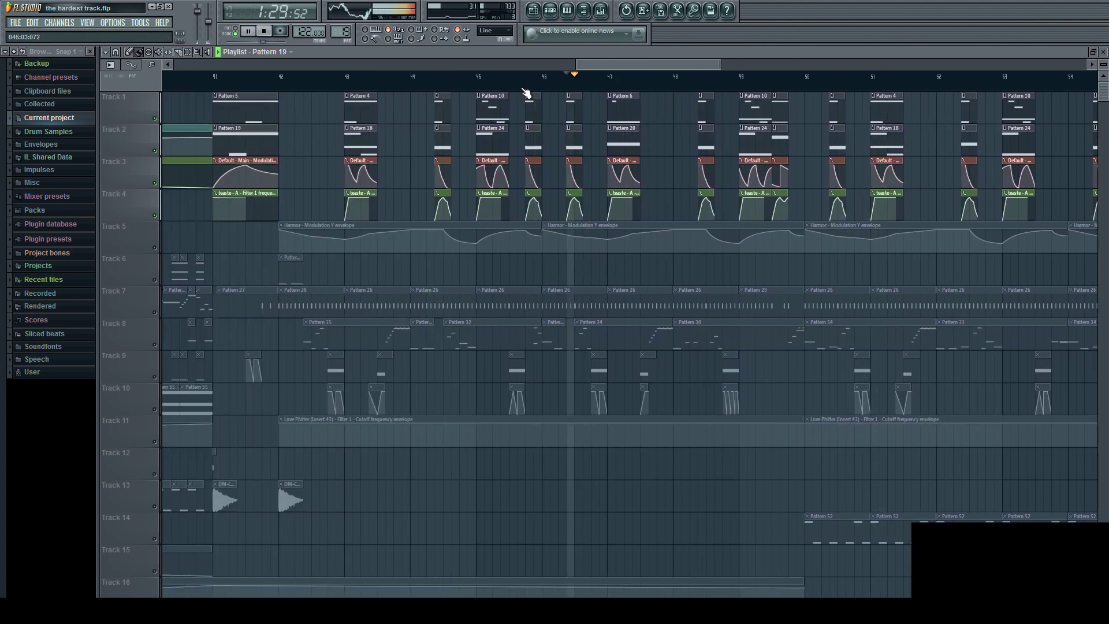
left_click(529, 88)
left_click(570, 90)
key("space")
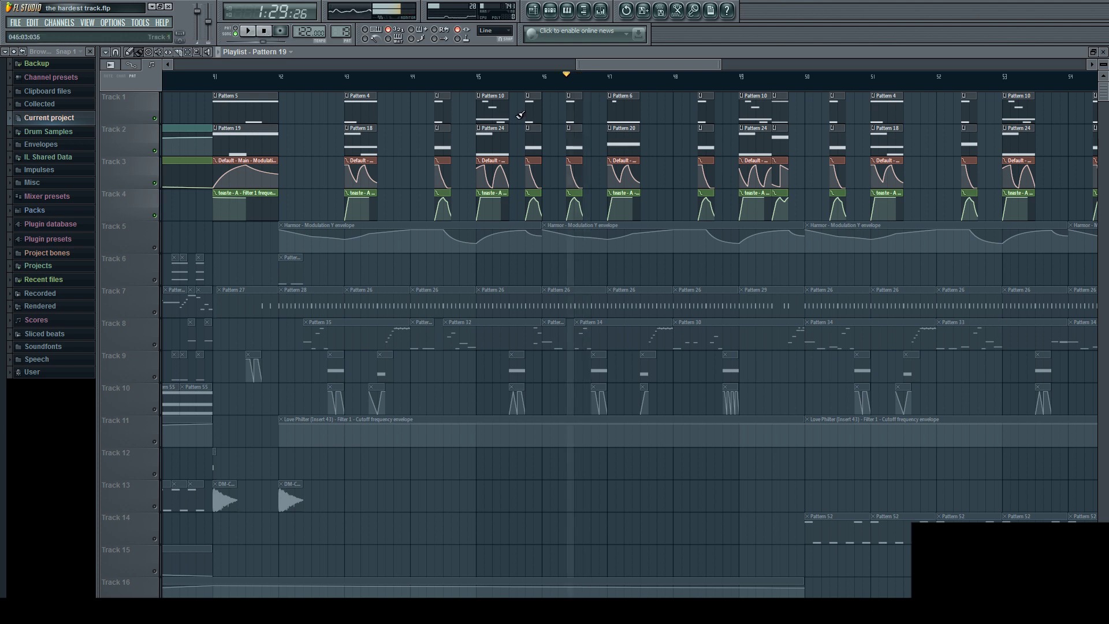
Replay the short clips of bars 45 and 46 in turn to compare their sounds, and stop playback.
left_click(529, 88)
left_click(527, 79)
key("space")
left_click(525, 86)
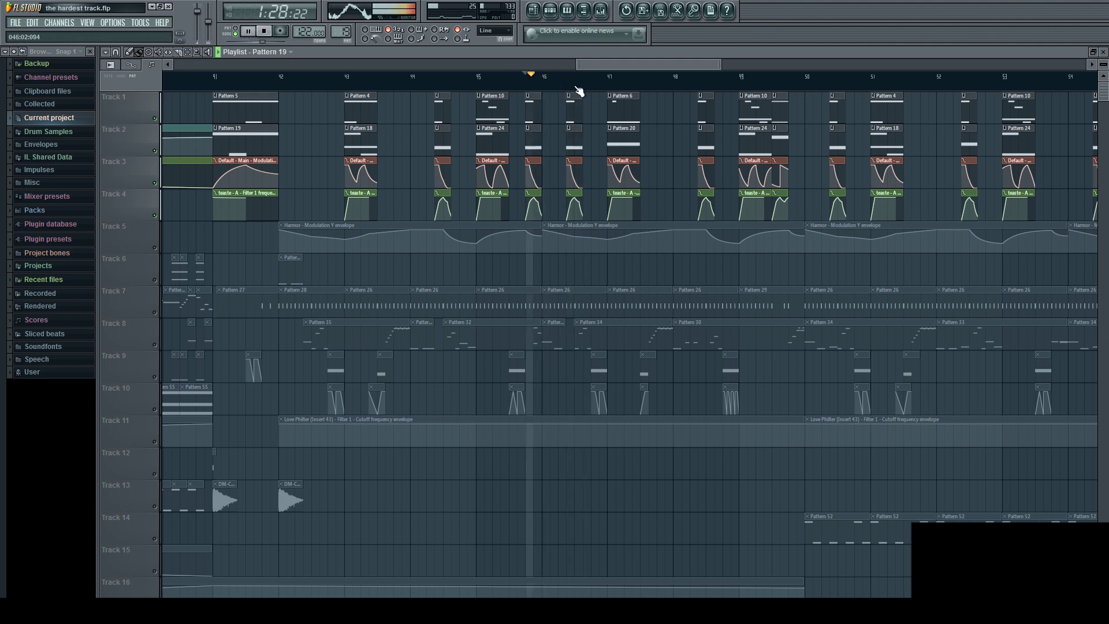
left_click(567, 89)
left_click(523, 86)
left_click(568, 87)
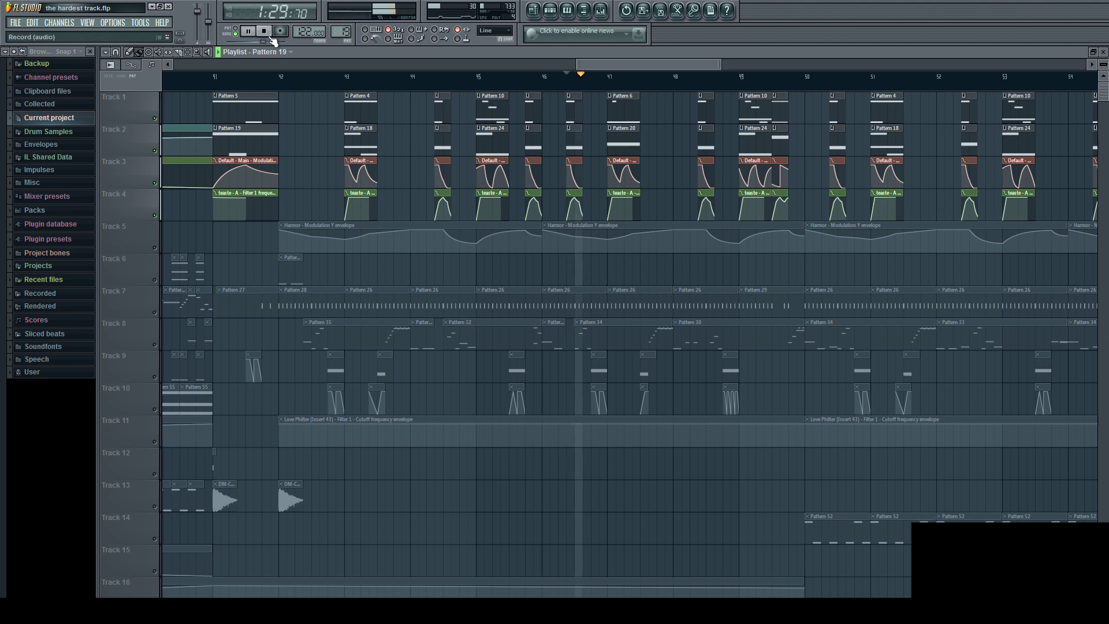
key("space")
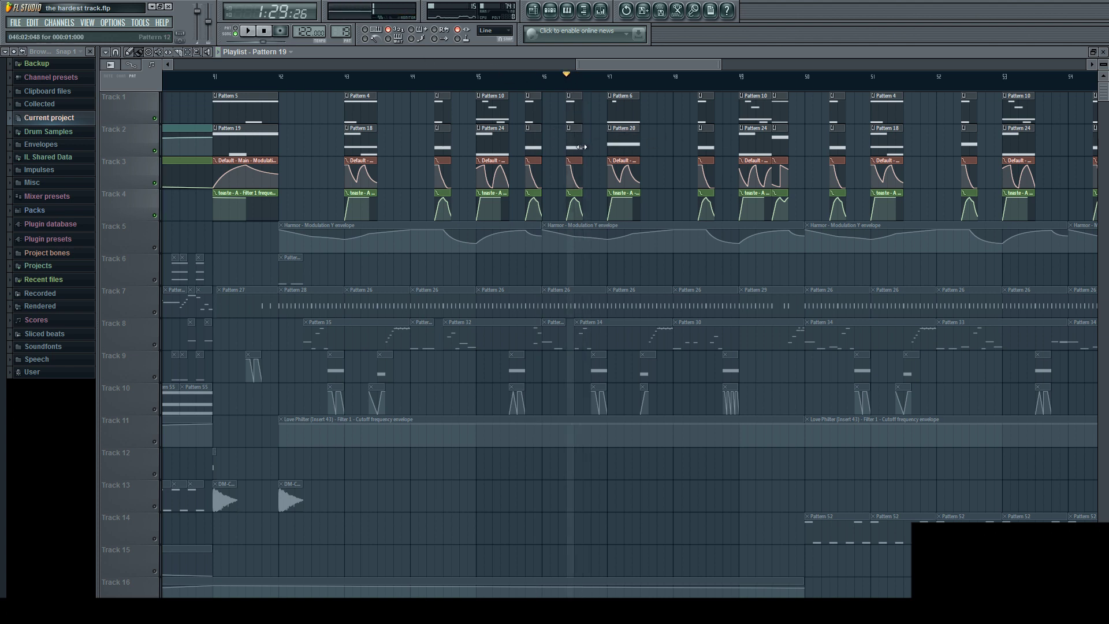
With playback stopped, switch the playback position between the short clips in bars 45 and 46, finishing at bar 46.
scroll(604, 131, "left", 2)
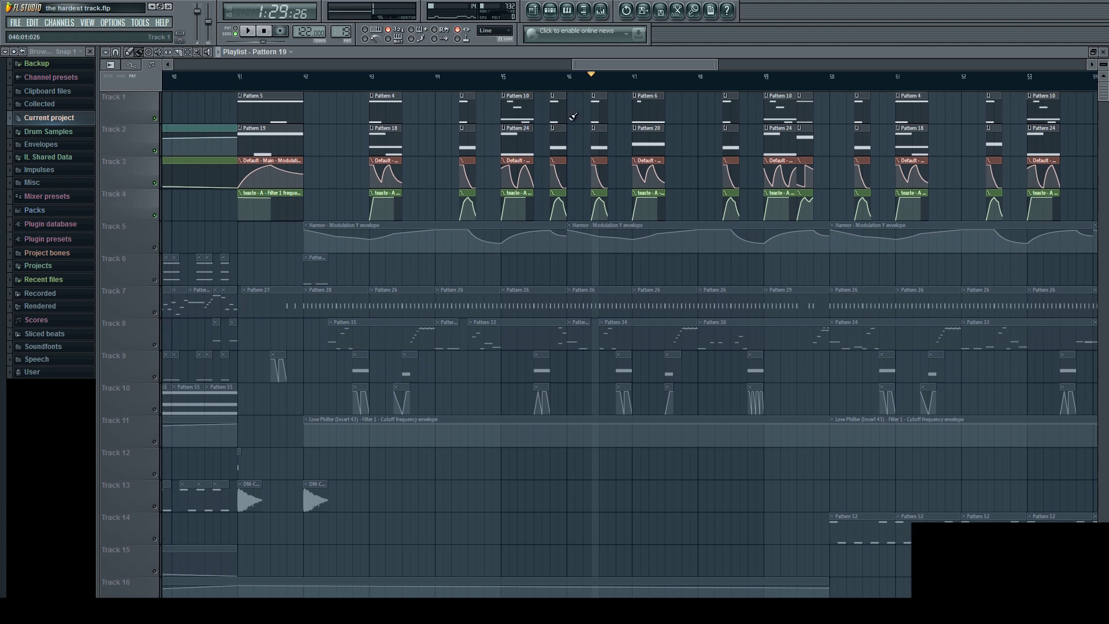
left_click(552, 87)
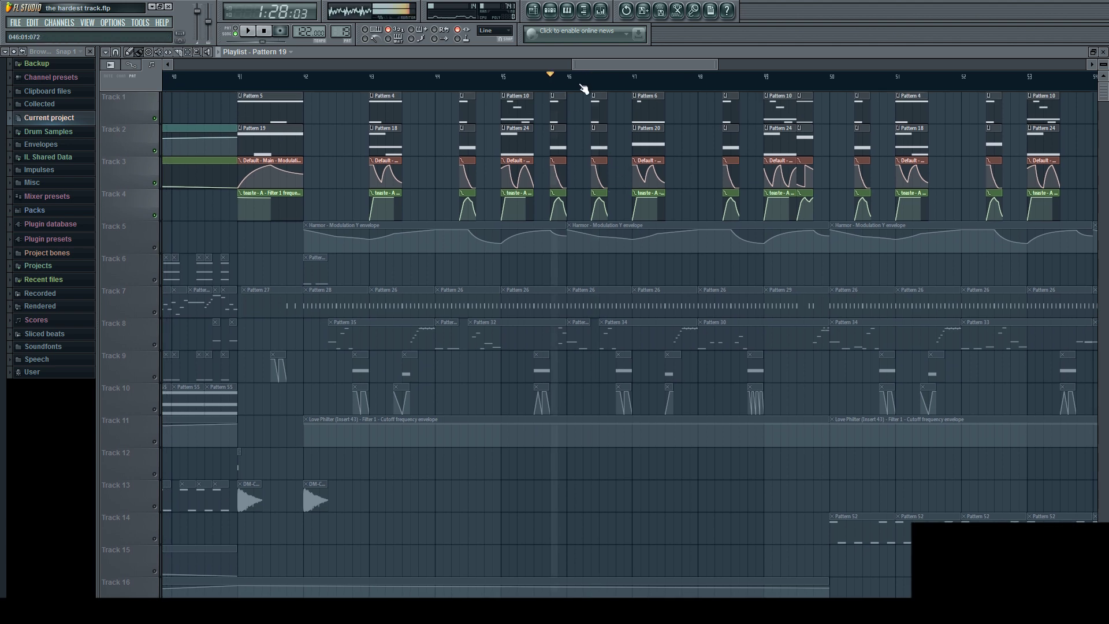
left_click(591, 88)
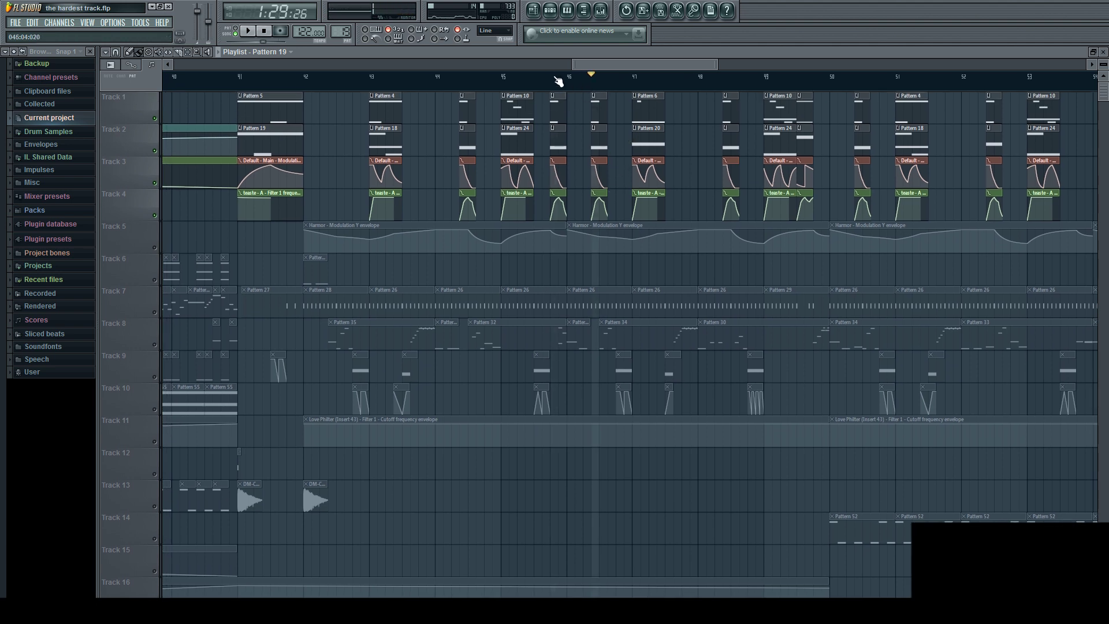
left_click(552, 81)
left_click(590, 81)
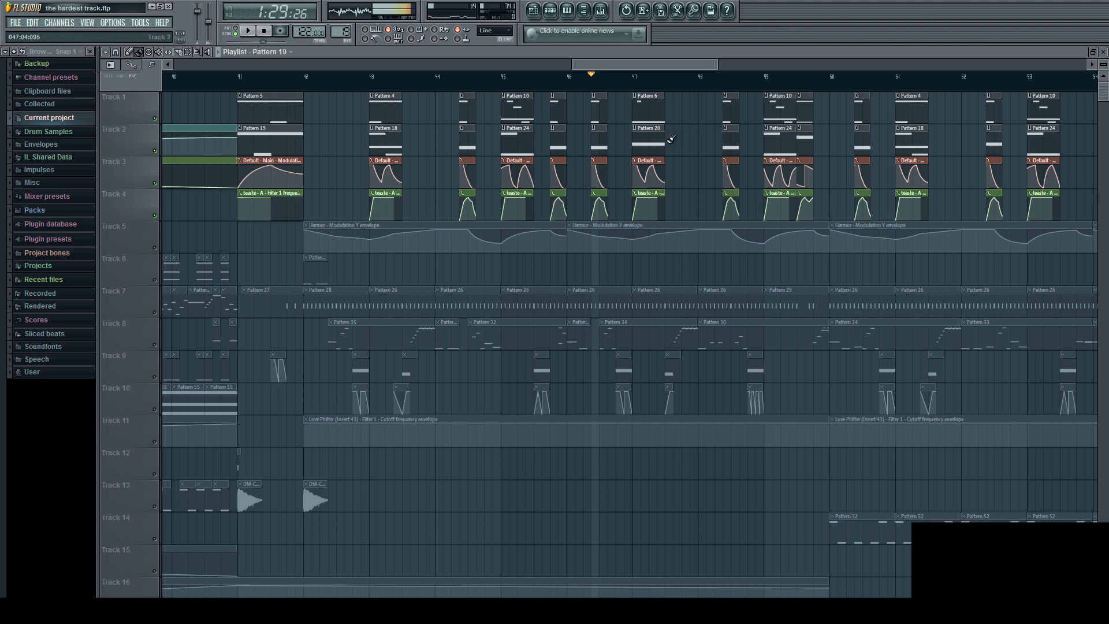
Open the mixer, select Insert 12 and open its Vocodex effect.
left_click(601, 9)
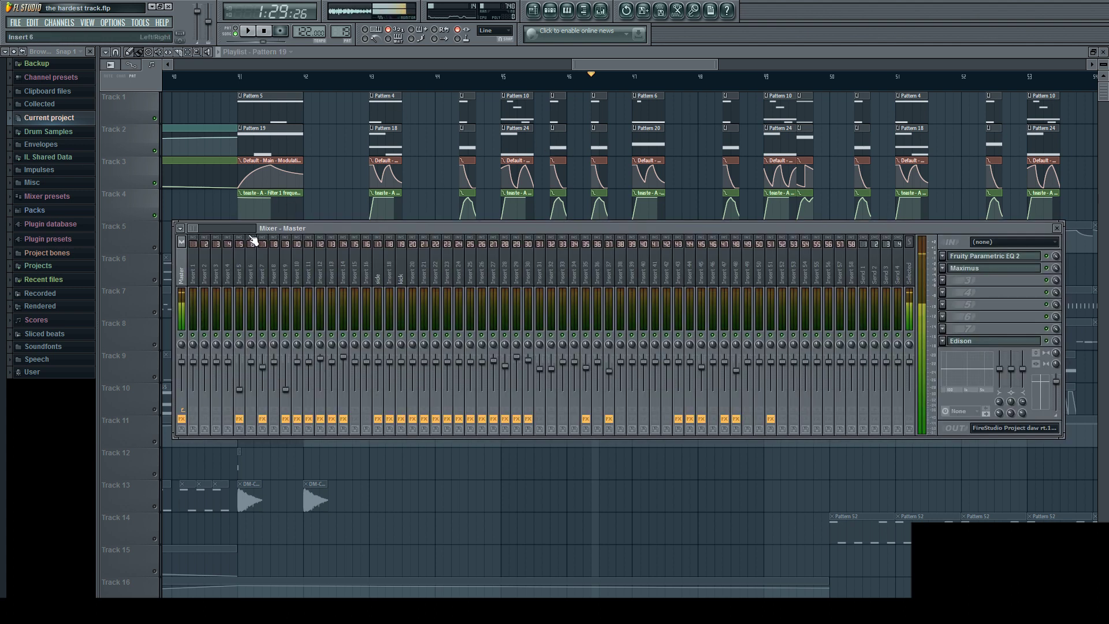
left_click(320, 266)
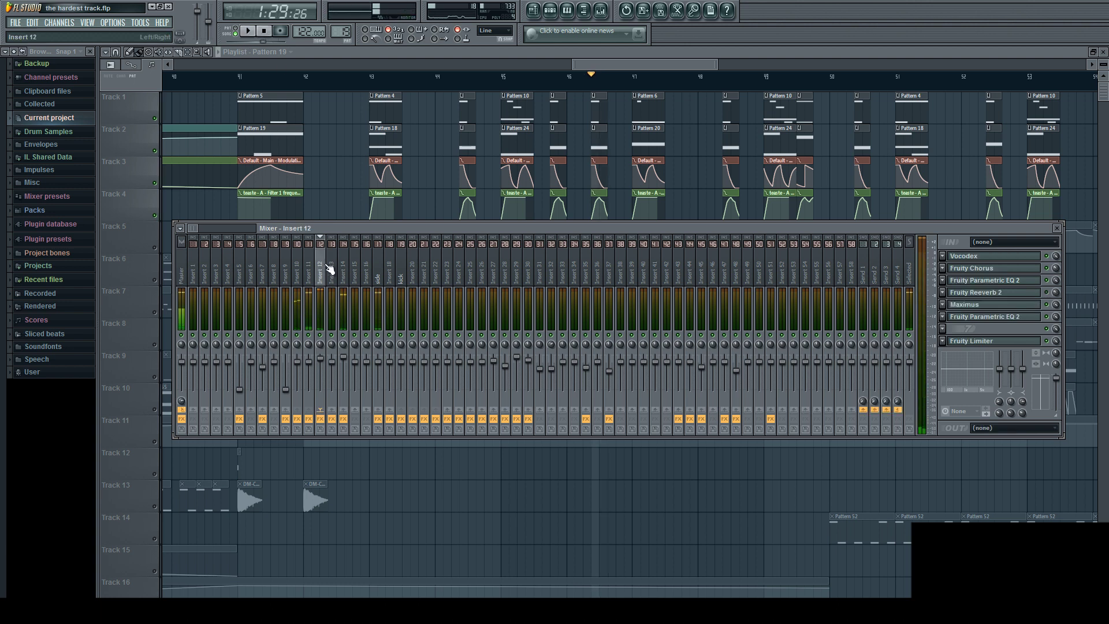
left_click(1001, 256)
left_click_drag(487, 141, 503, 113)
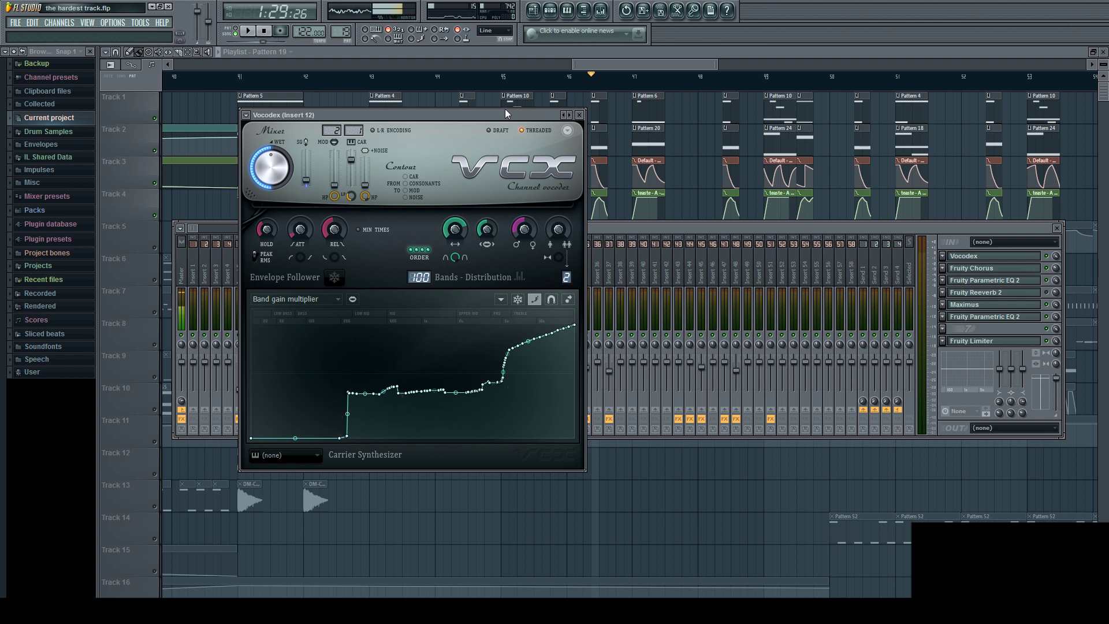
Play the drop from bar 46 while viewing Vocodex's Modulator pitch shift curve, and stop.
left_click(248, 31)
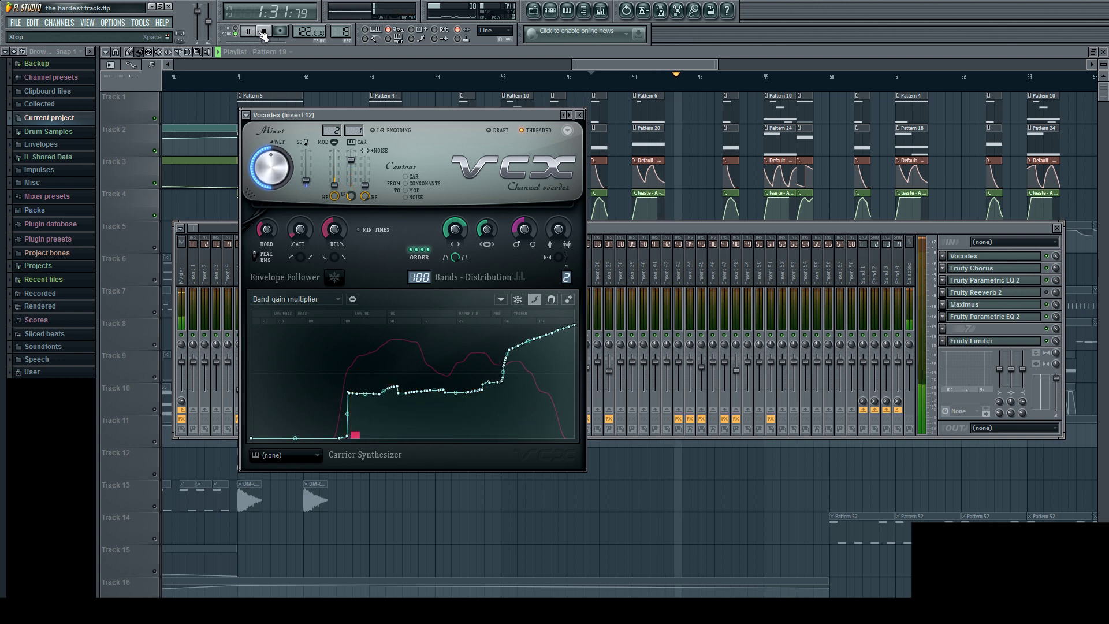
left_click_drag(465, 115, 487, 116)
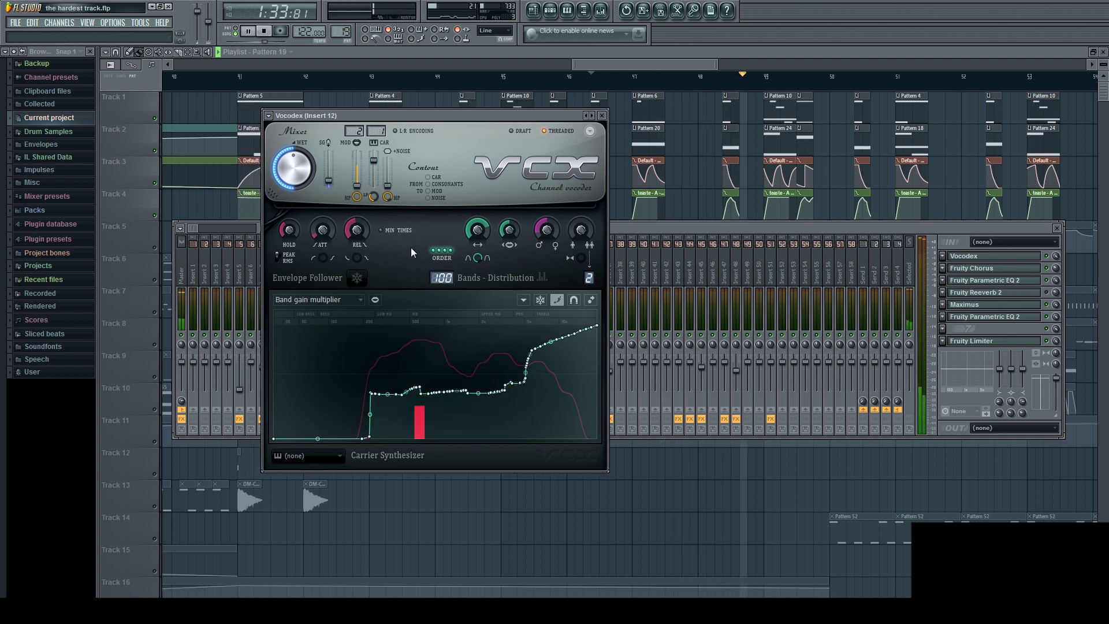
left_click(345, 299)
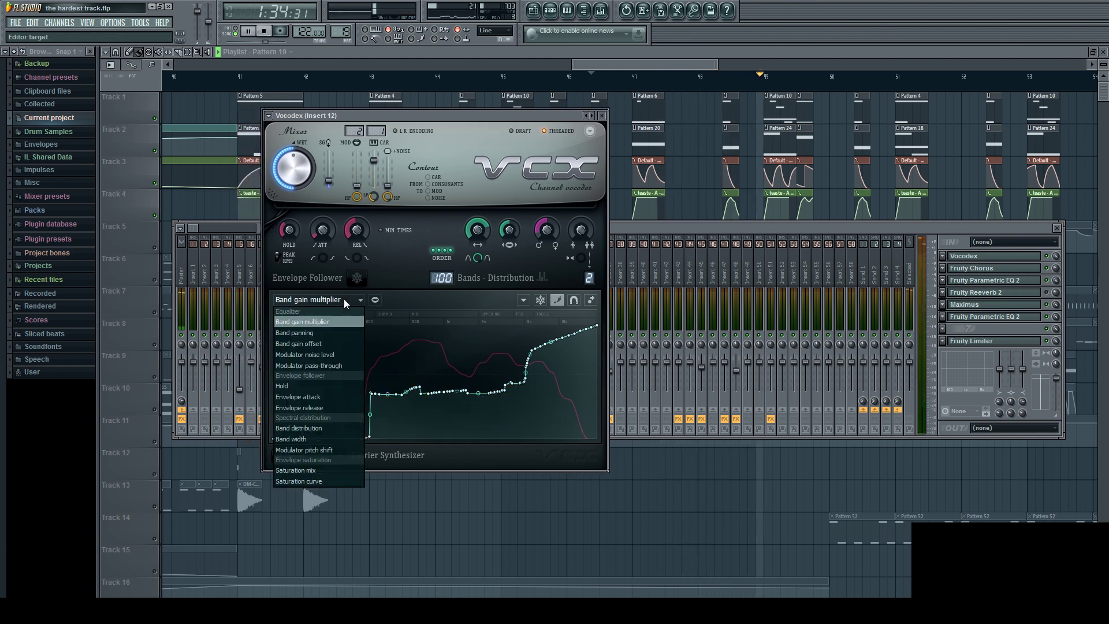
left_click(329, 449)
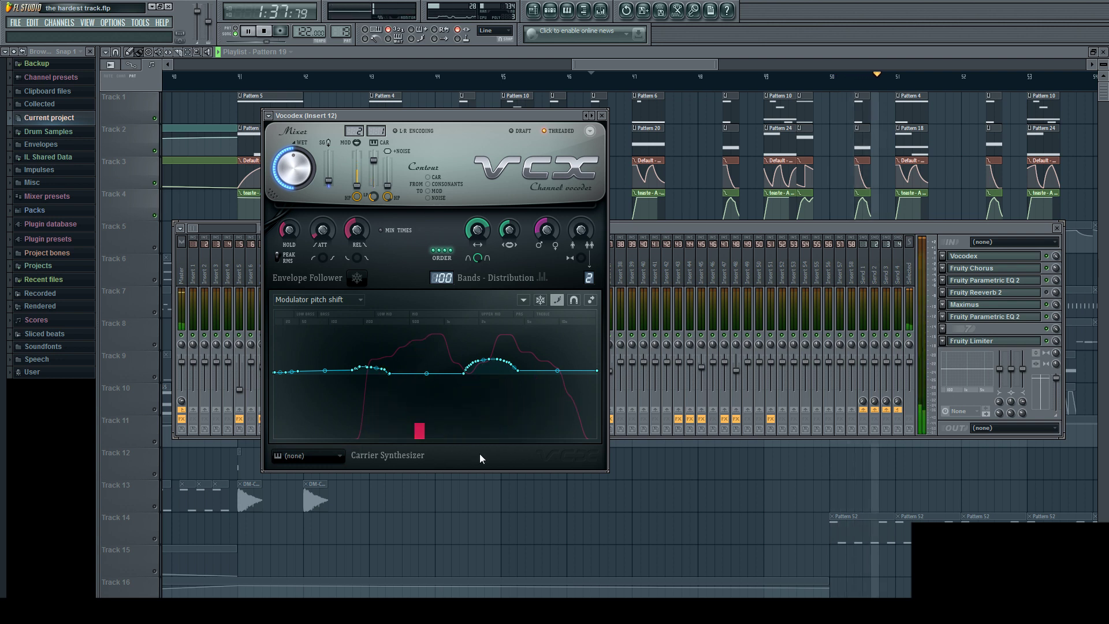
left_click(265, 31)
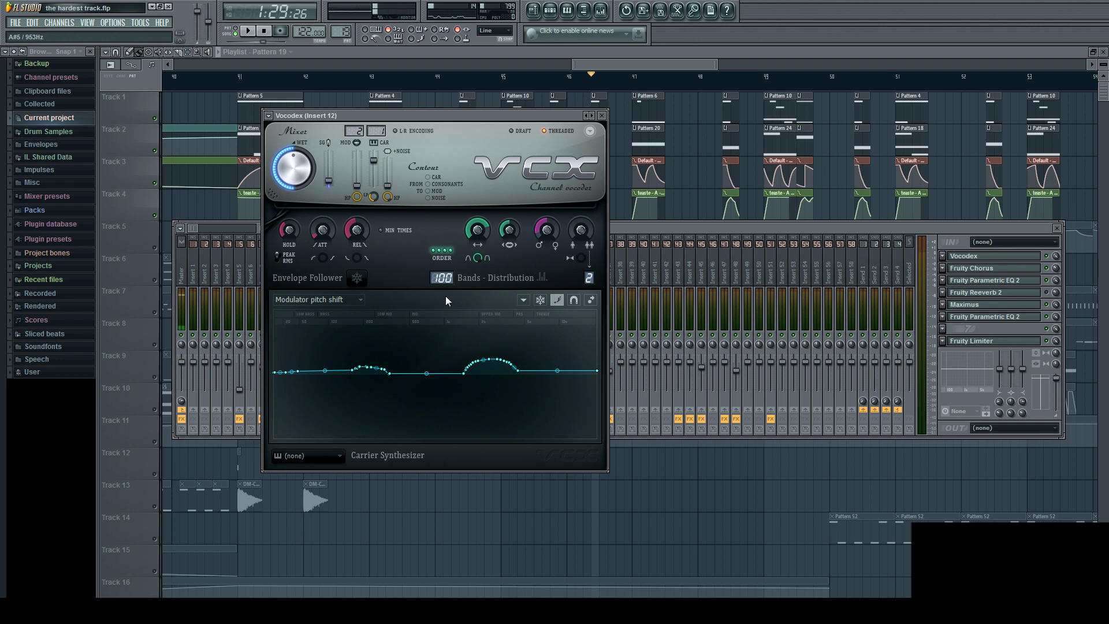
Show Vocodex's Band width curve, play the drop briefly and stop.
left_click(350, 299)
left_click(336, 439)
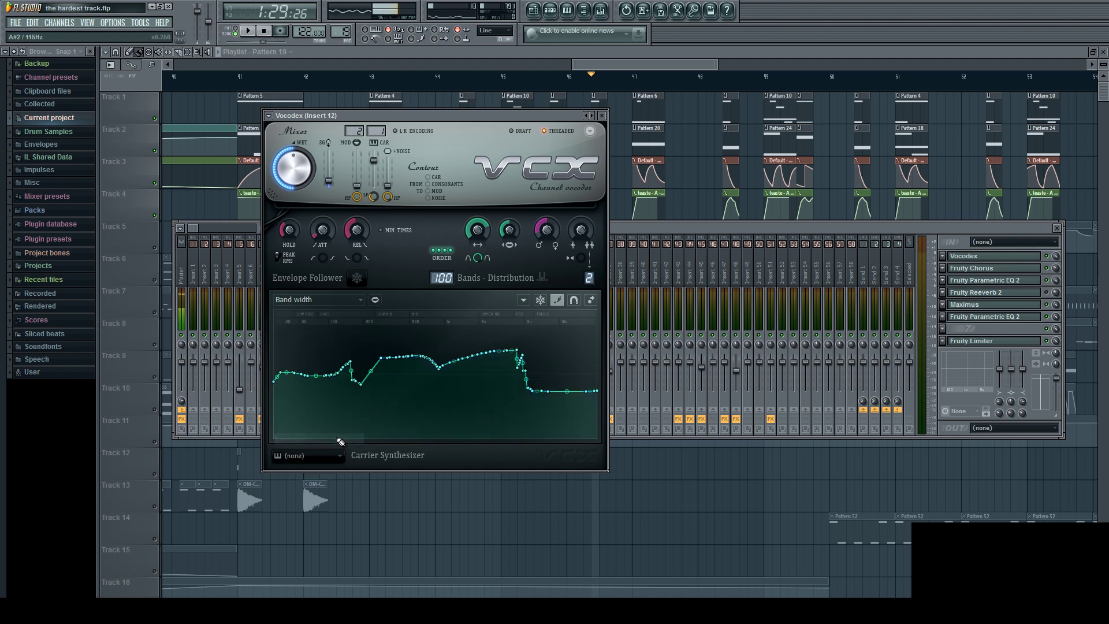
left_click(247, 31)
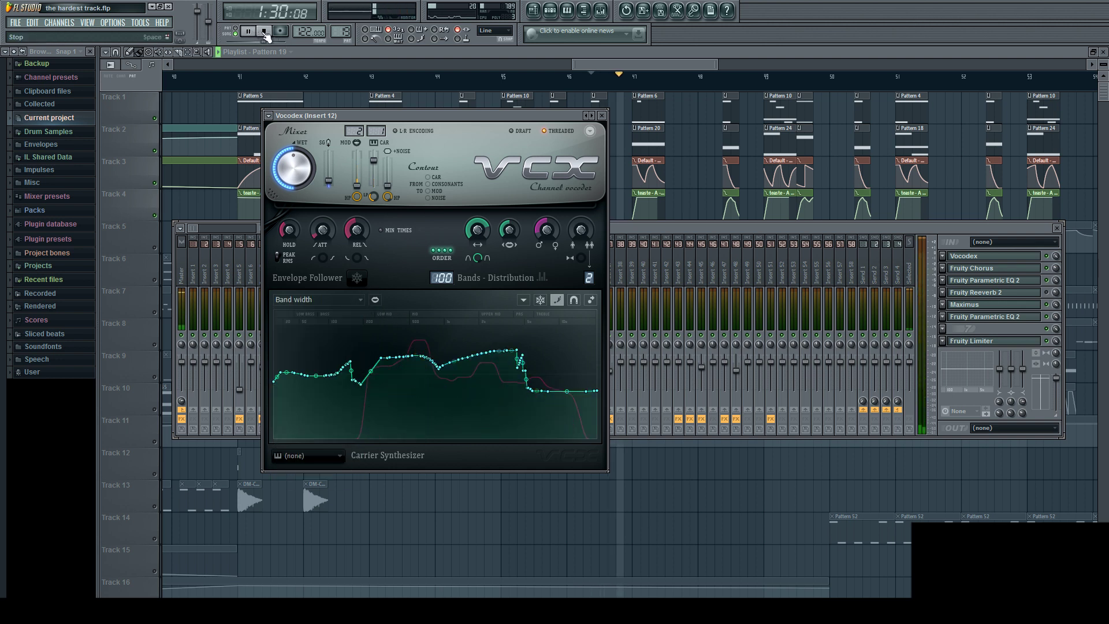
left_click(264, 30)
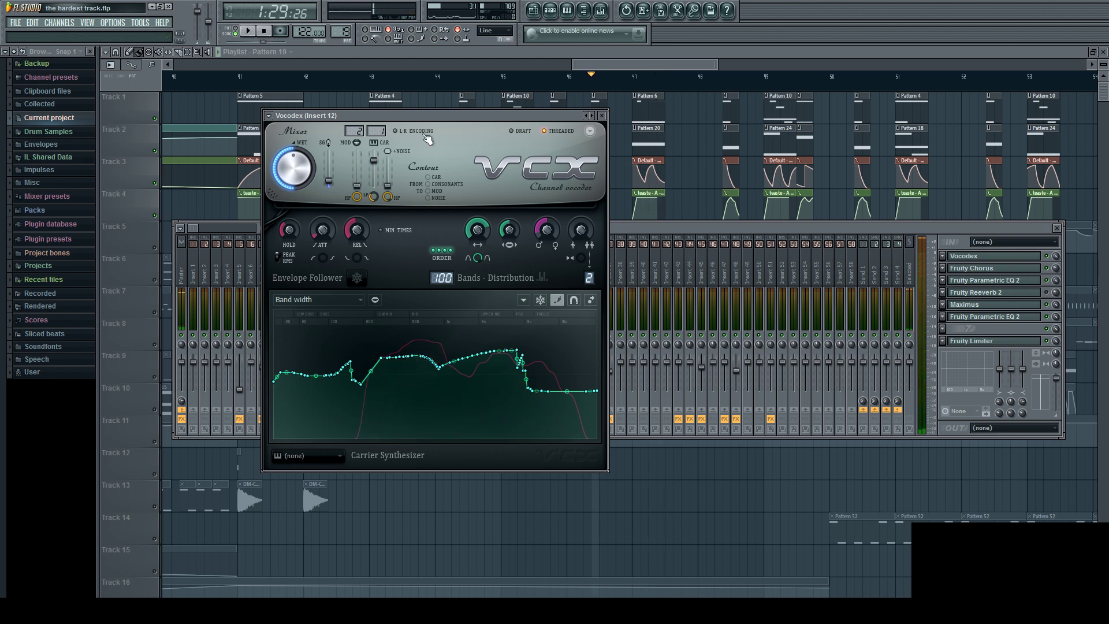
mouse_move(434, 119)
left_mouse_down()
mouse_move(473, 121)
mouse_move(452, 122)
left_mouse_up()
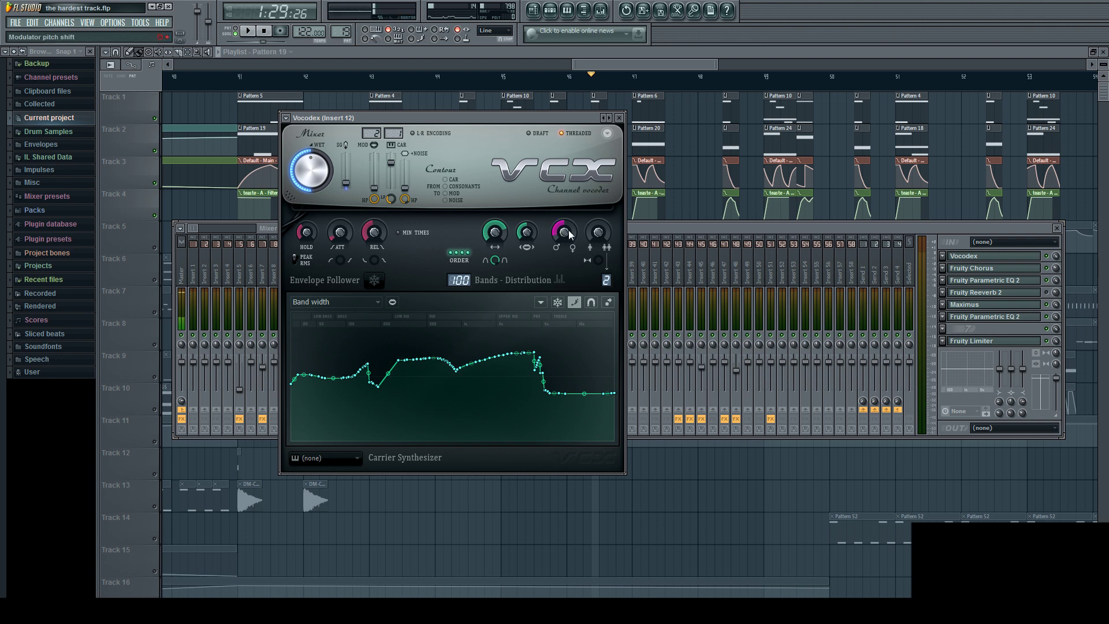
Open the step sequencer, view the main page of the Default channel's Sytrus and return to Vocodex.
left_click(550, 10)
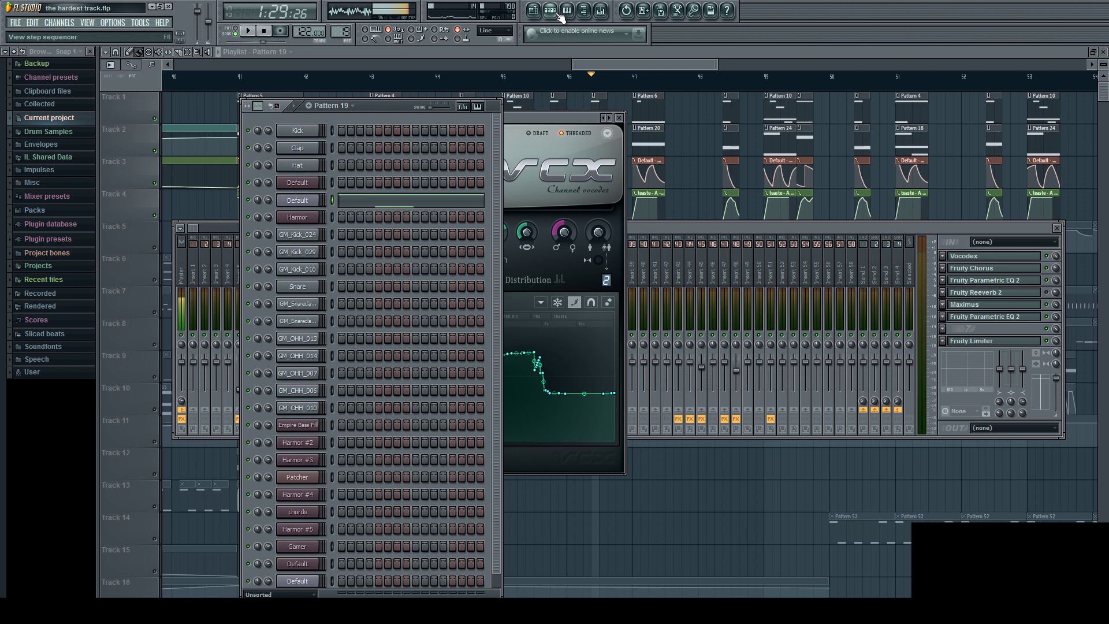
left_click(309, 217)
left_click(248, 145)
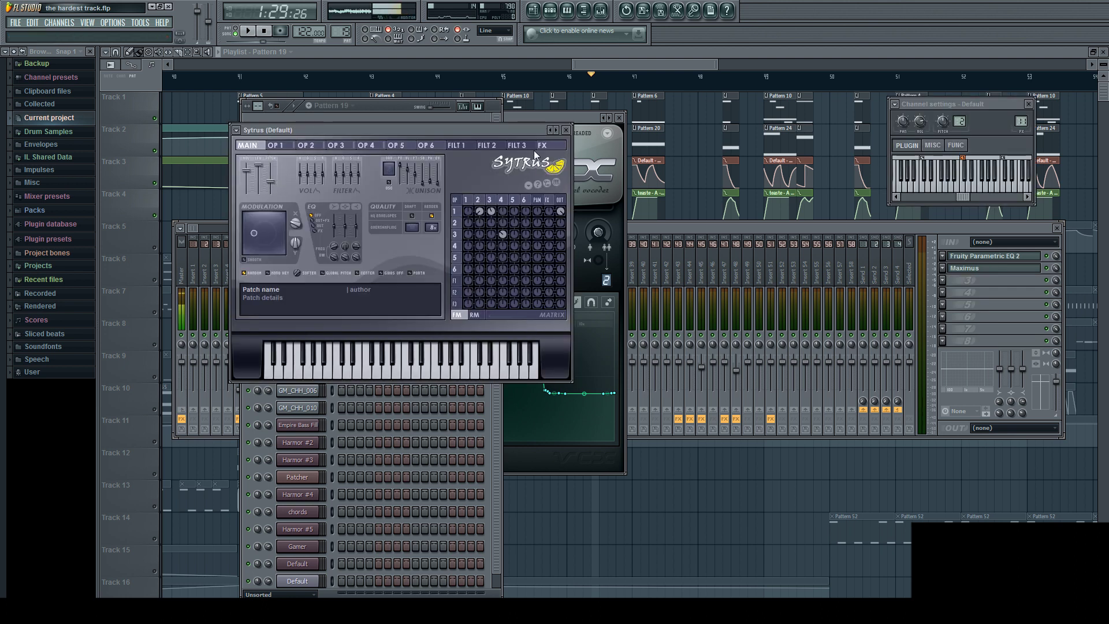
left_click(583, 116)
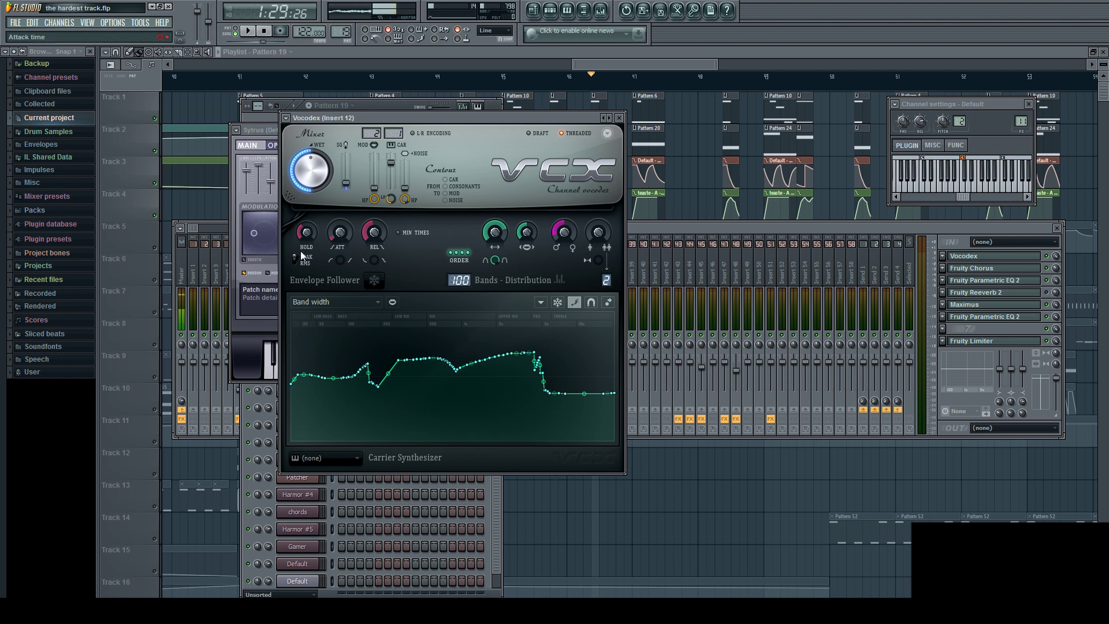
Play the bar 46 sound with Vocodex's Band width curve and again with its Band gain multiplier curve, stopping each time.
left_click(249, 32)
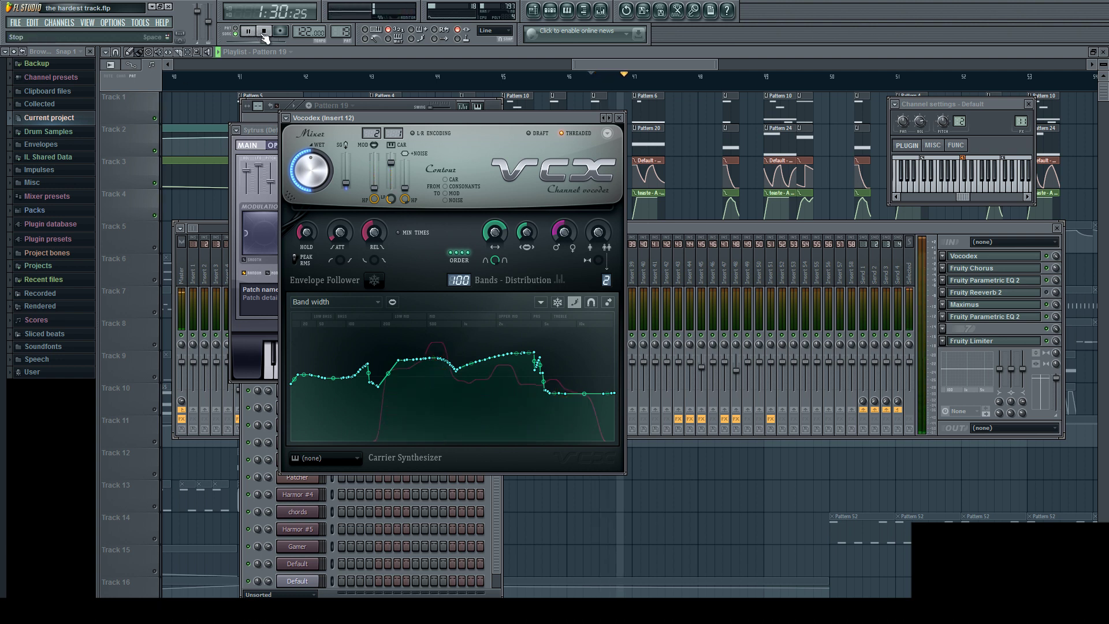
left_click(265, 32)
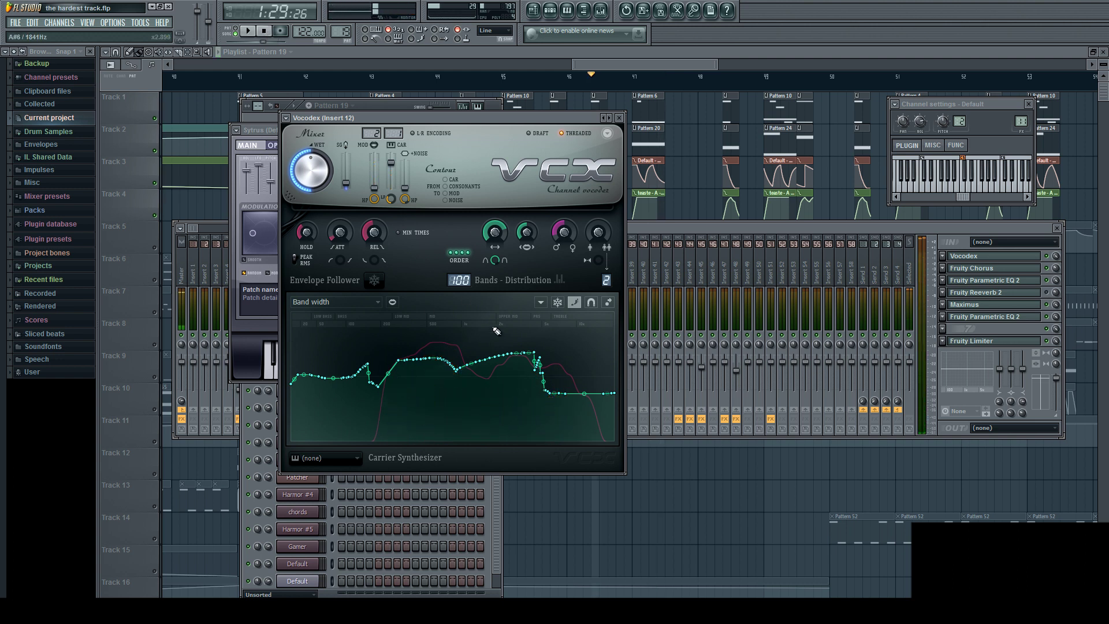
left_click(324, 302)
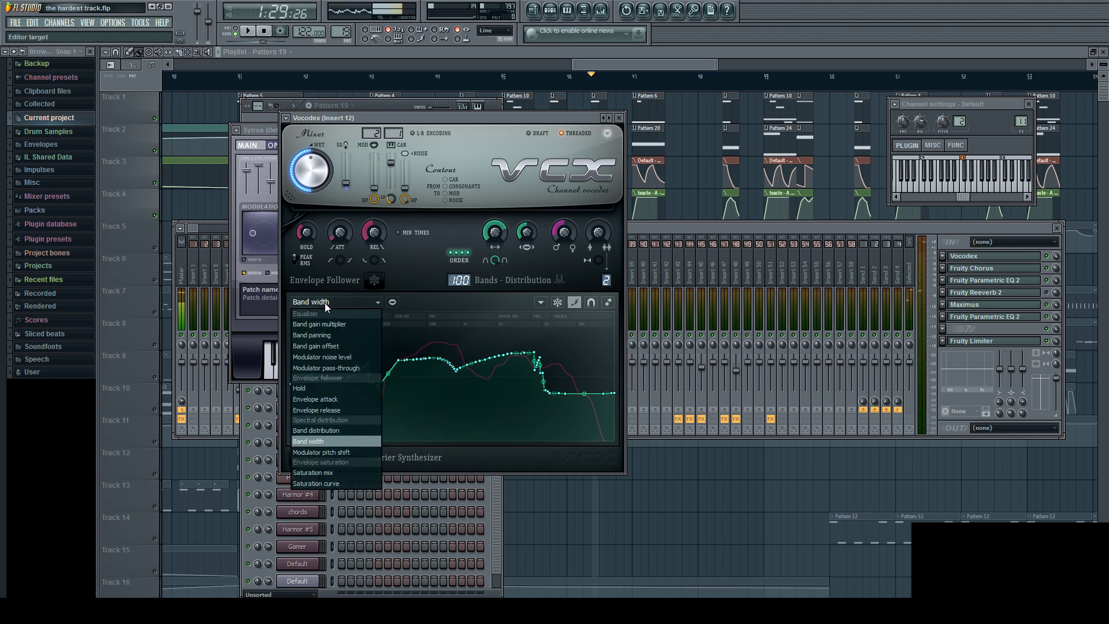
left_click(346, 321)
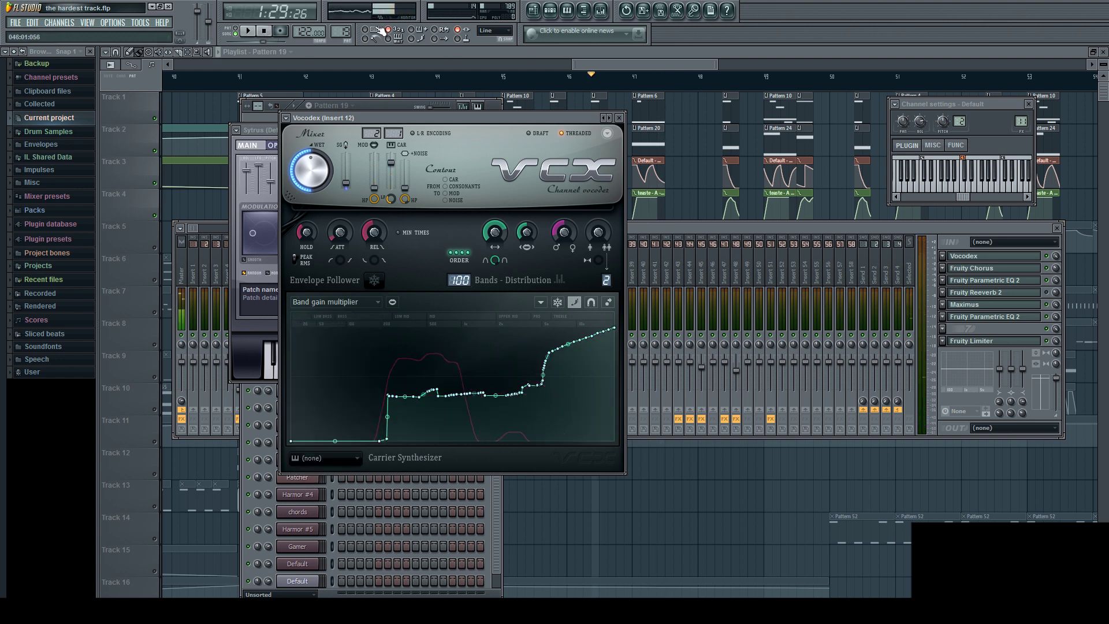
left_click(247, 31)
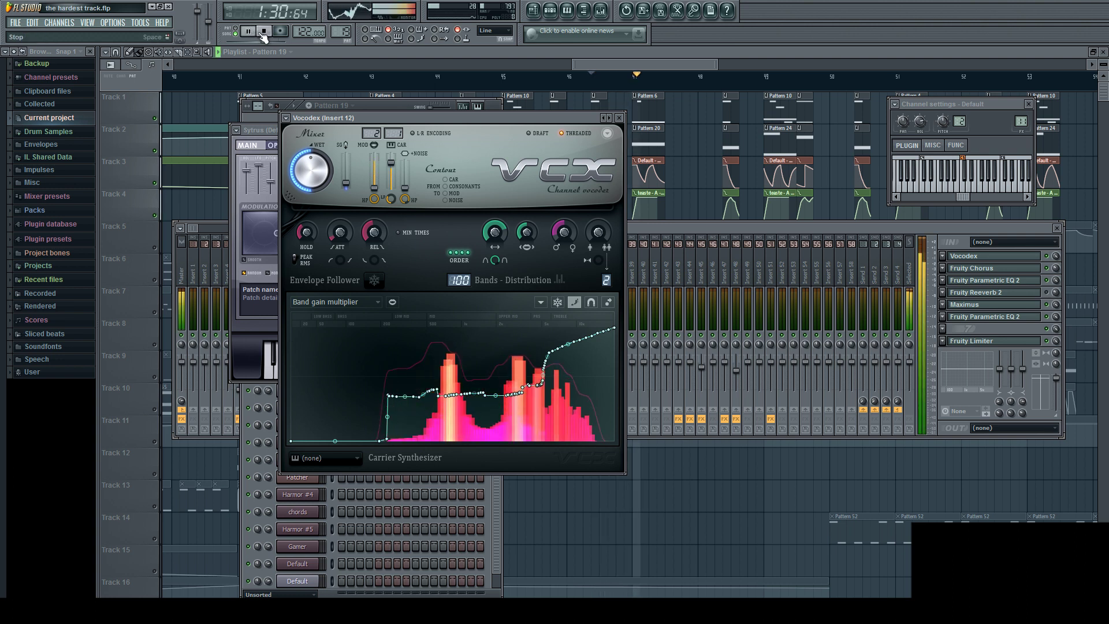
left_click(263, 31)
Play the drop from bar 41 while viewing Vocodex on mixer Insert 12, and stop.
key("F12")
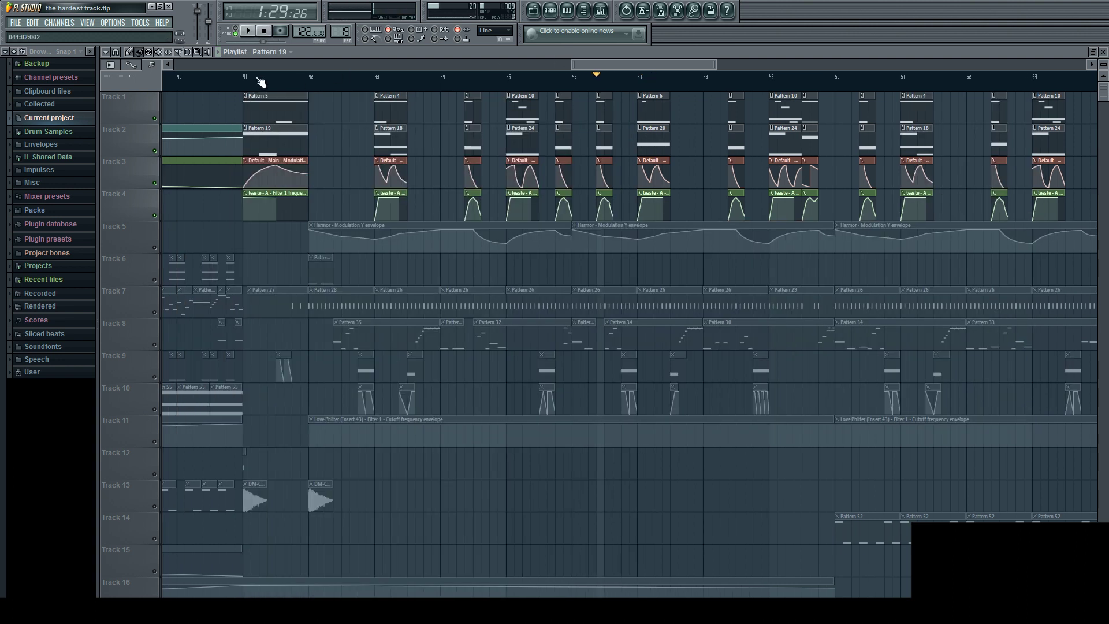
left_click(245, 76)
key("F9")
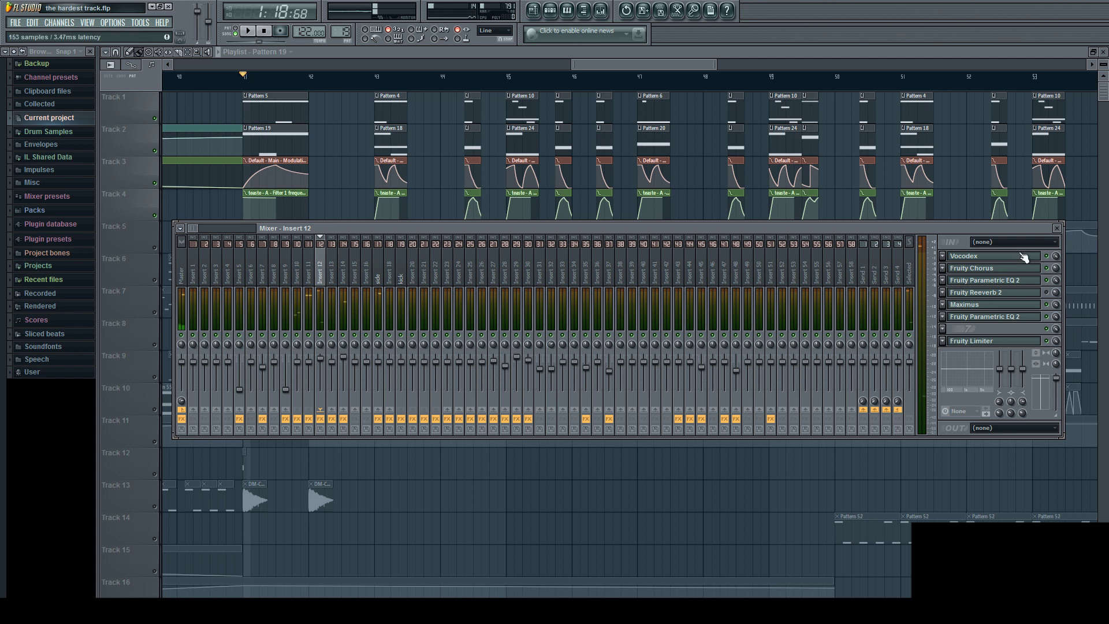
left_click(993, 255)
left_click(248, 32)
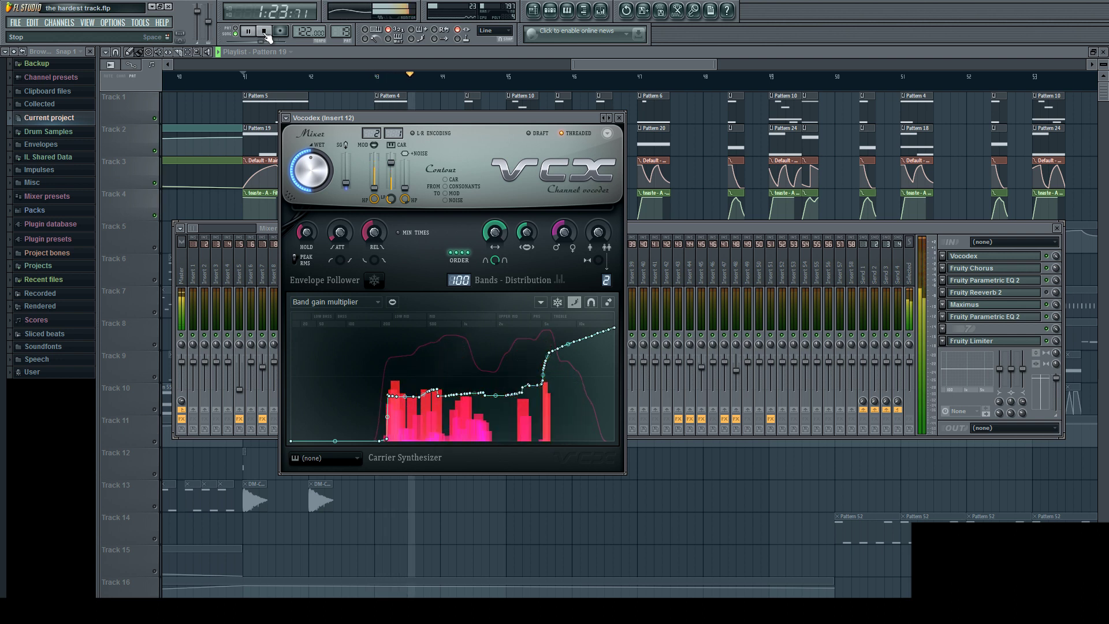
left_click(264, 32)
View the list of Vocodex's editable curves, dismiss it and return to the playlist.
left_click(350, 302)
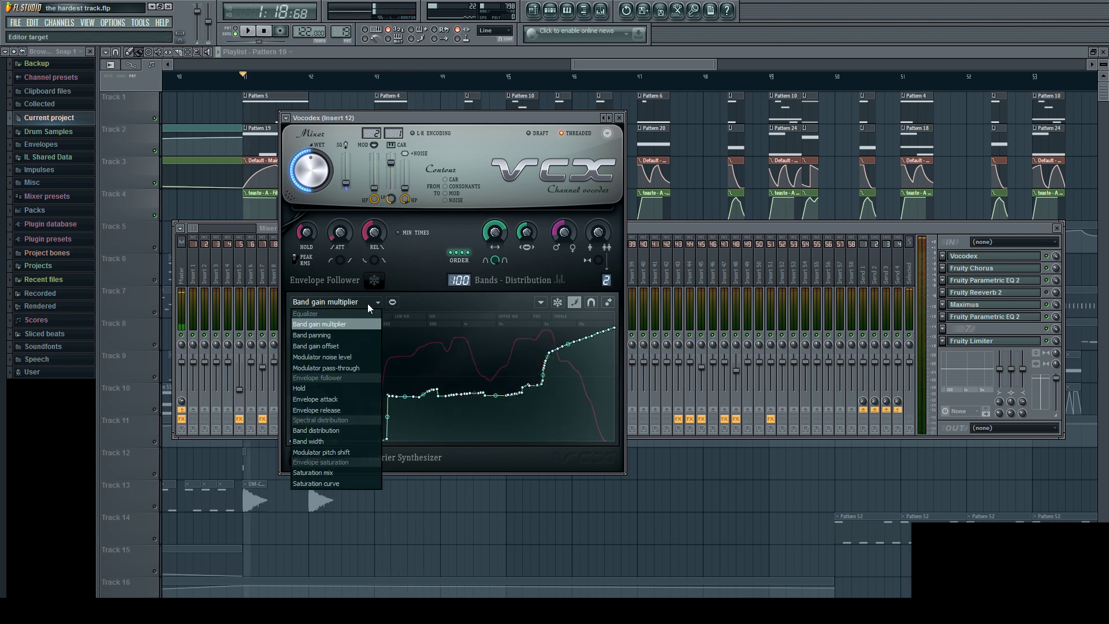
left_click(416, 268)
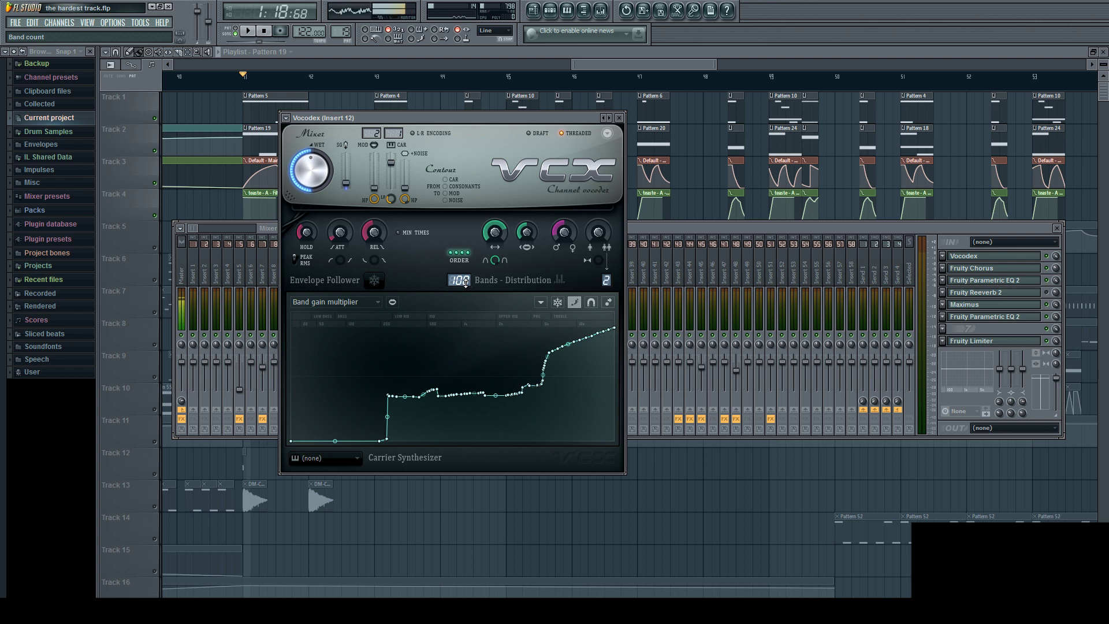
left_click(663, 60)
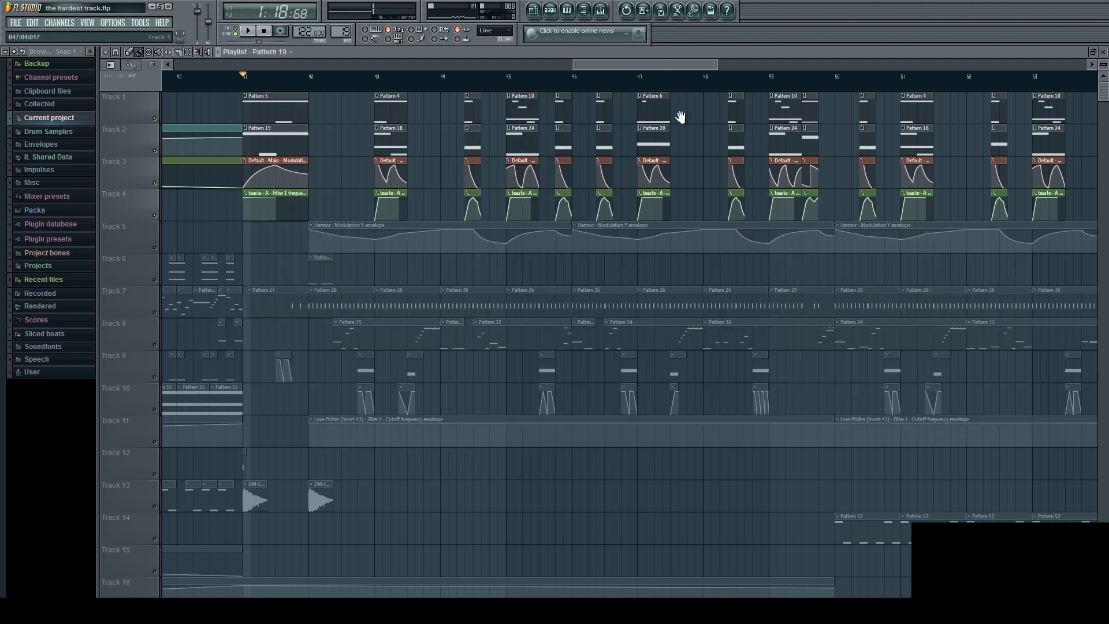
Play the arrangement section starting at bar 58 and stop.
scroll(680, 118, "right", 7)
scroll(164, 166, "down", 4)
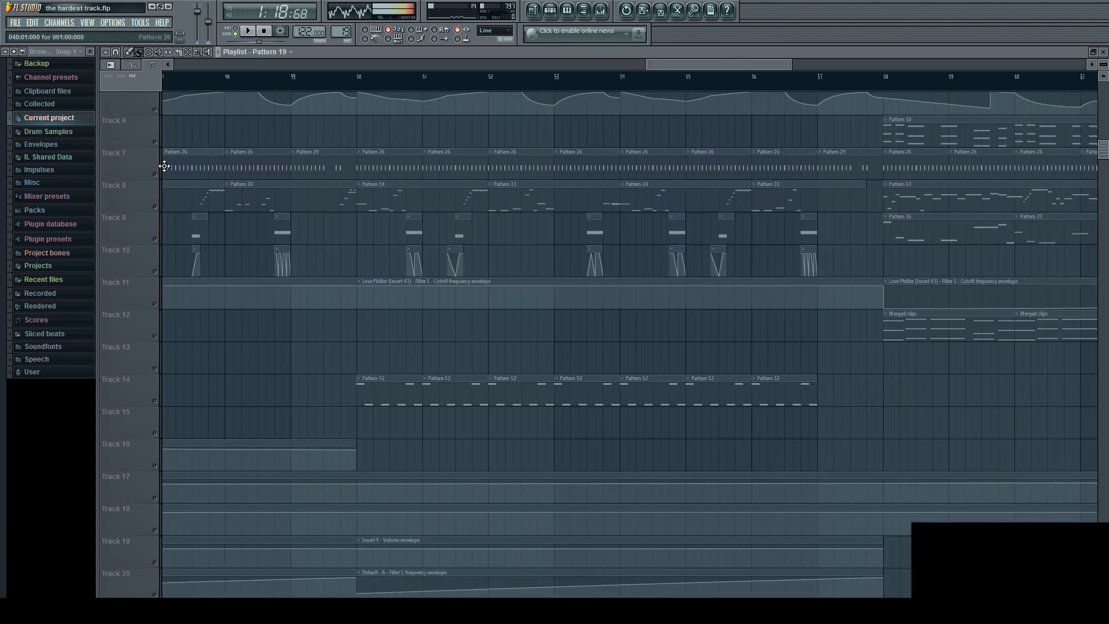
scroll(560, 209, "up", 7)
scroll(561, 209, "right", 5)
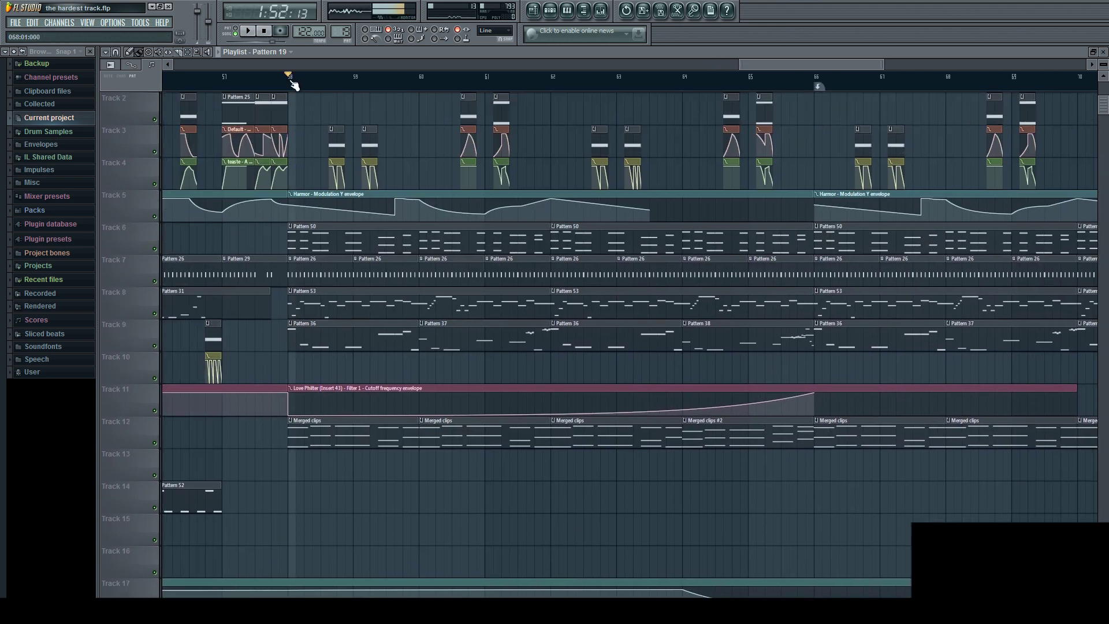
left_click_drag(710, 298, 657, 281)
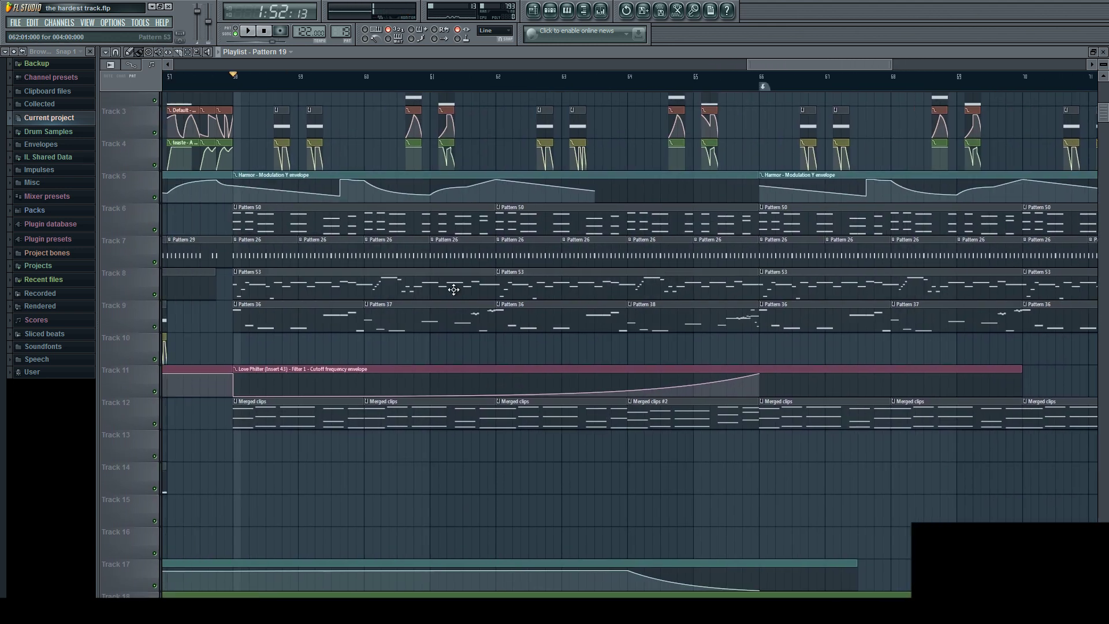
left_click(248, 32)
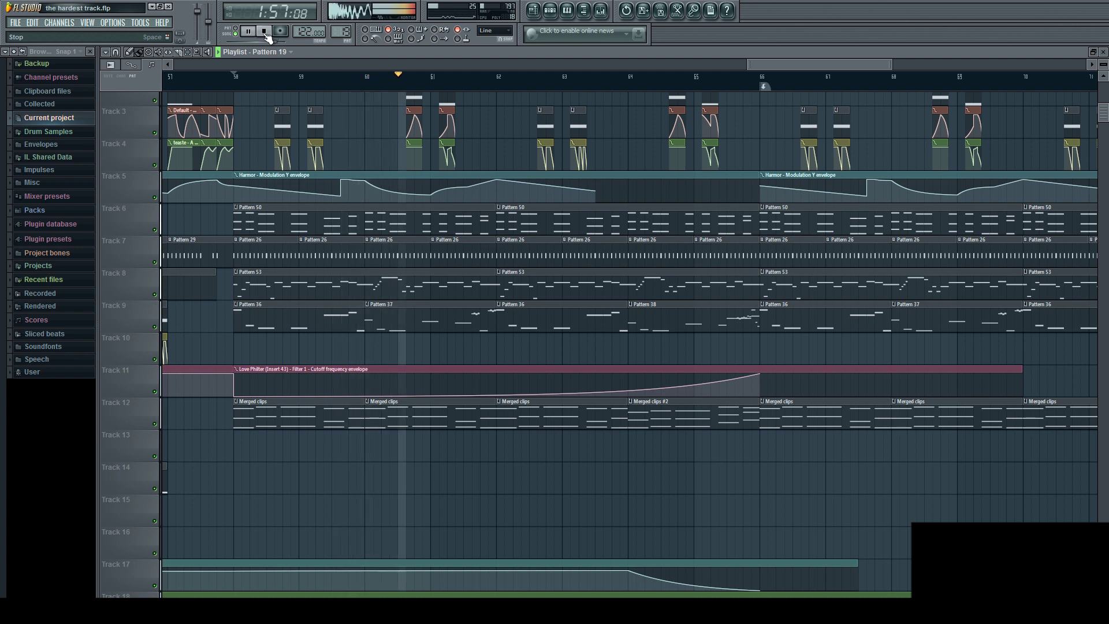
left_click(265, 33)
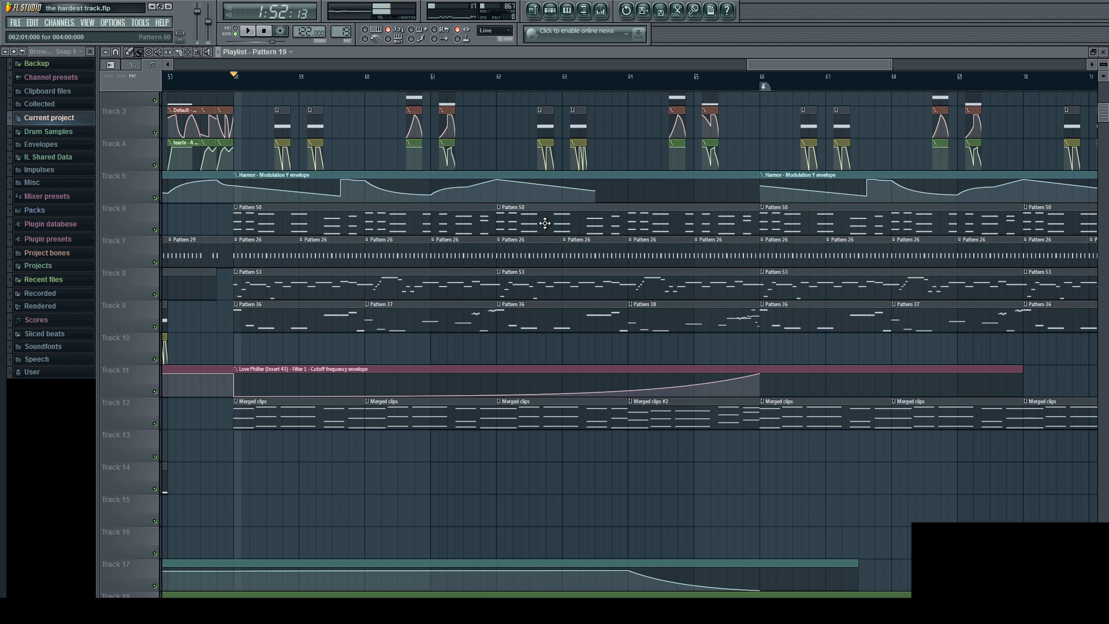
Play the Merged clips pattern from Track 12 in Harmor #4's piano roll, stop after showing its channel, and return to the playlist.
left_click(322, 414)
double_click(321, 415)
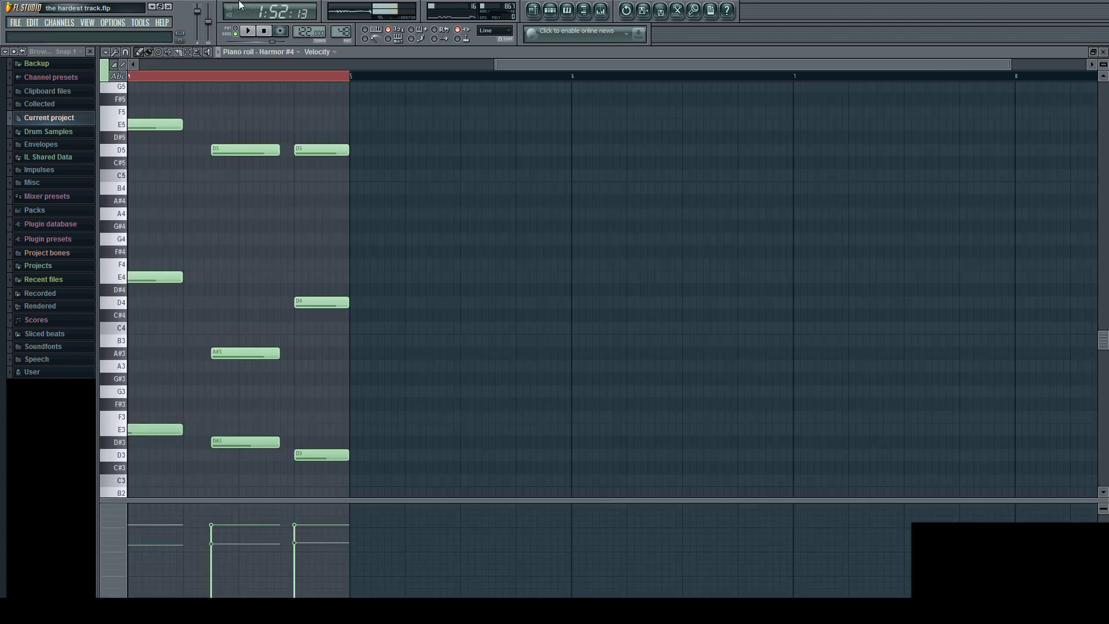
key("space")
left_click_drag(302, 64, 280, 61)
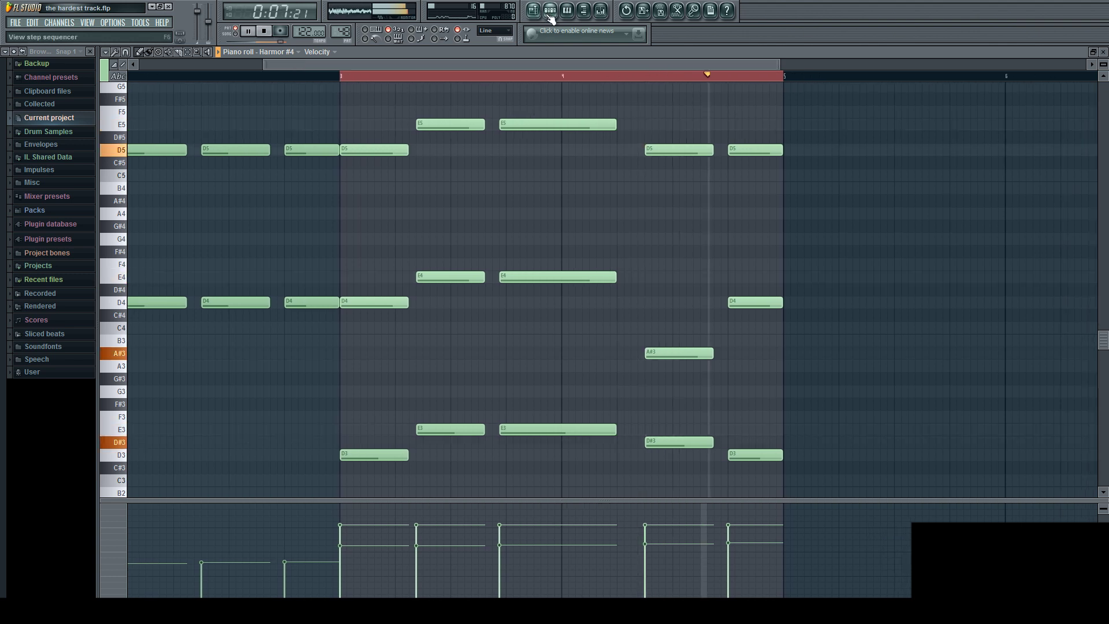
key("F6")
key("space")
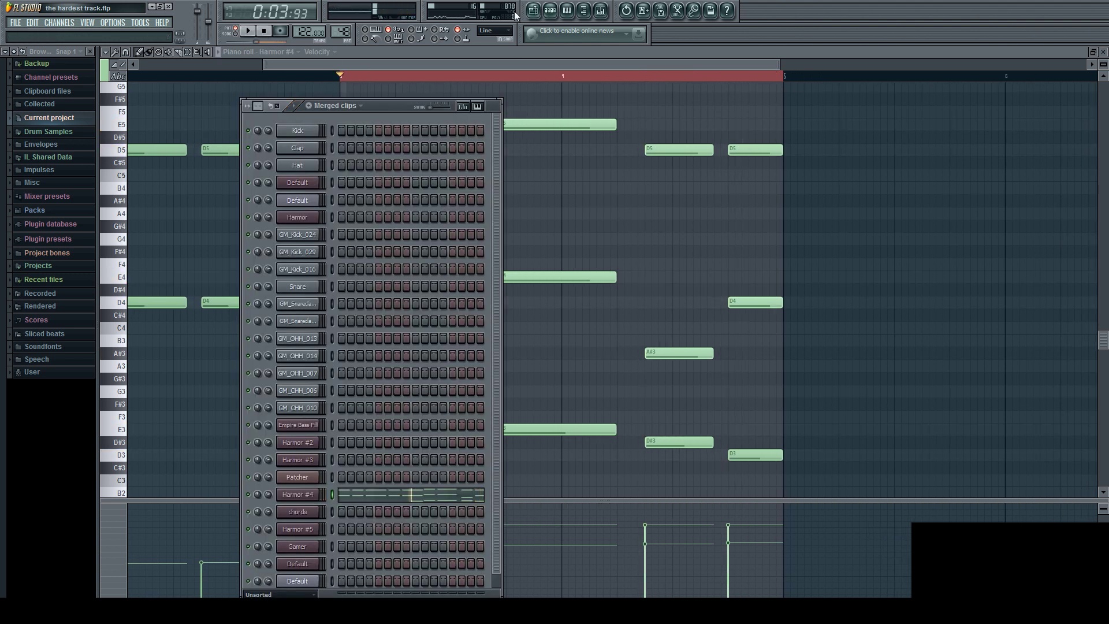
key("F5")
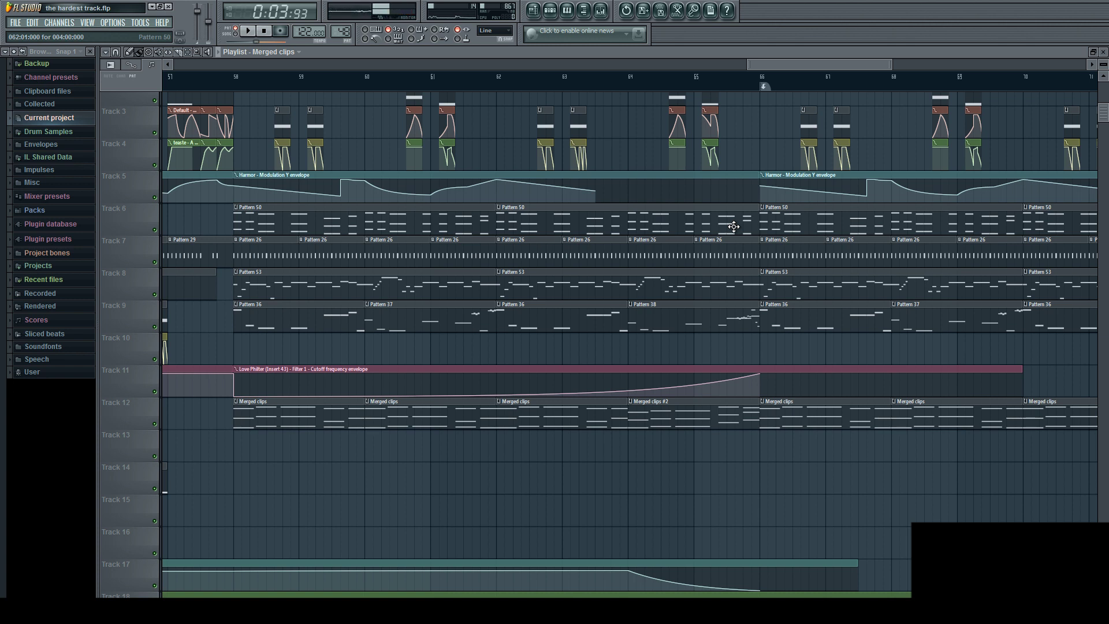
Play the section from bar 58 in song mode, stop playback and save the project.
key("l")
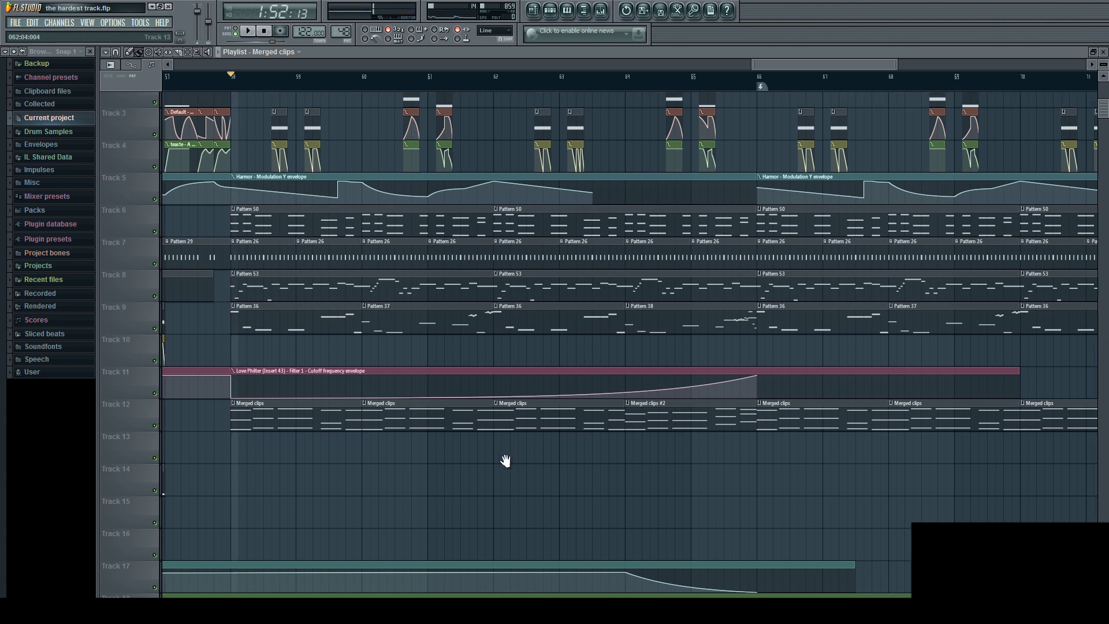
left_click_drag(505, 461, 599, 431)
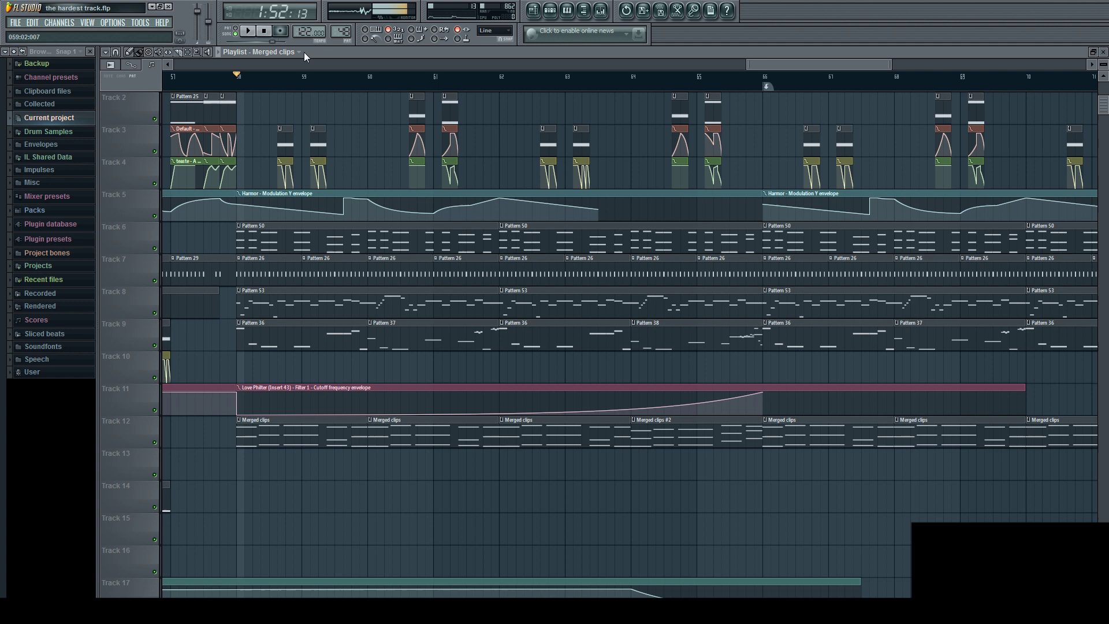
left_click(249, 34)
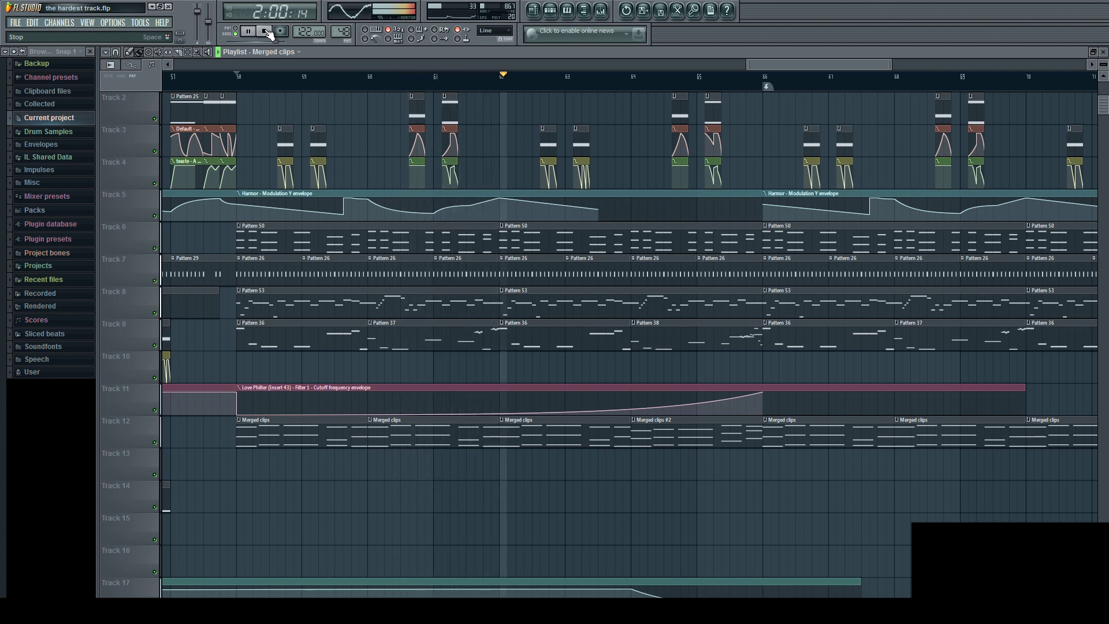
left_click(266, 31)
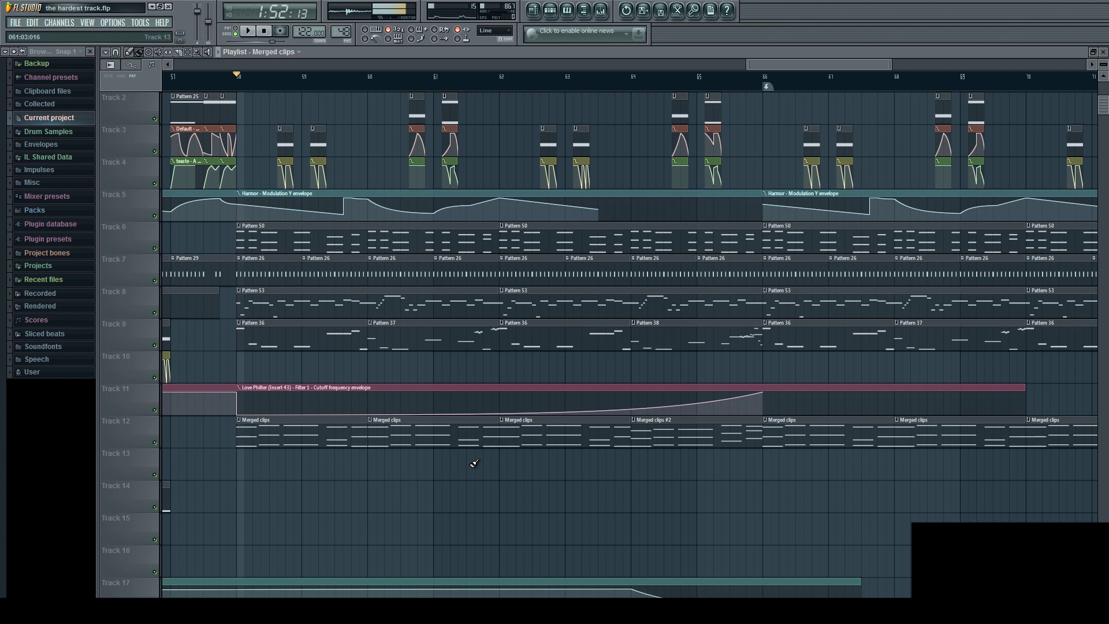
key("ctrl+s")
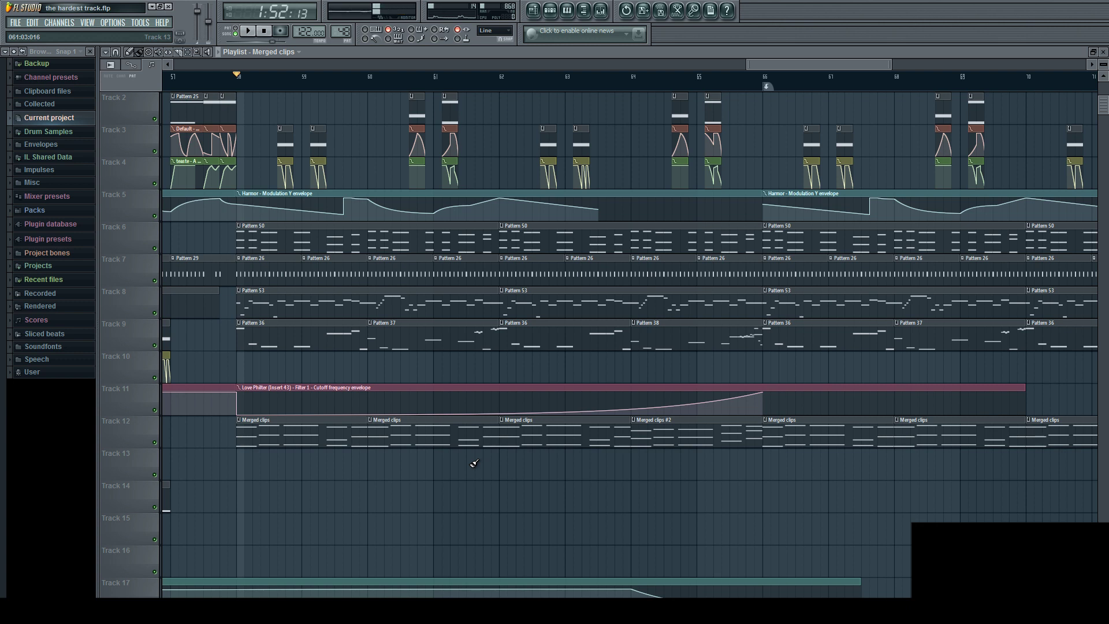